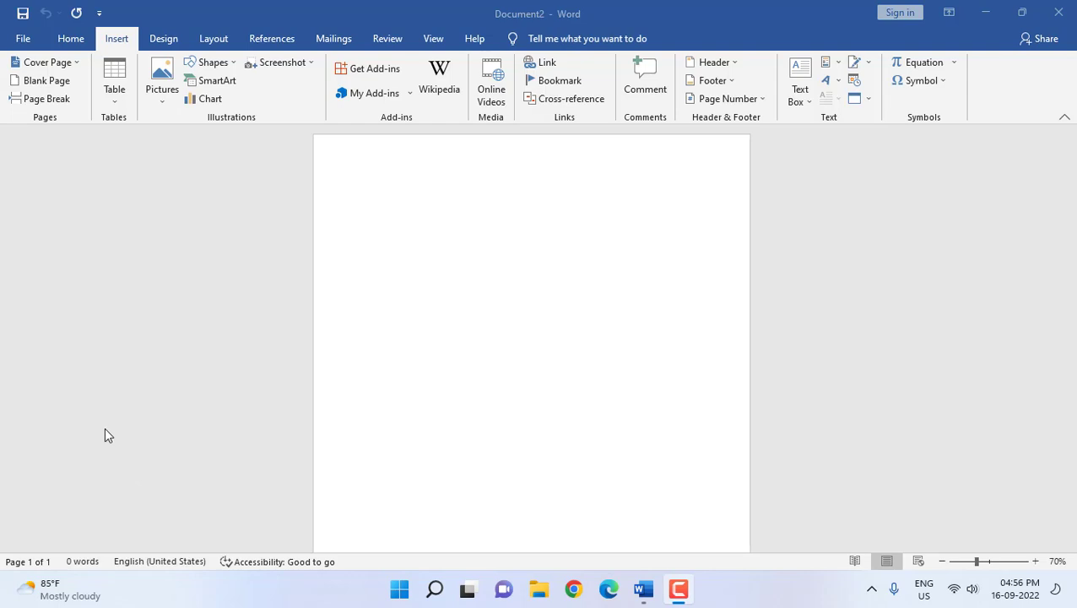
# Step: Insert a 3-D Clustered Column chart into the blank document and close its small data sheet
pyautogui.click(73, 43)
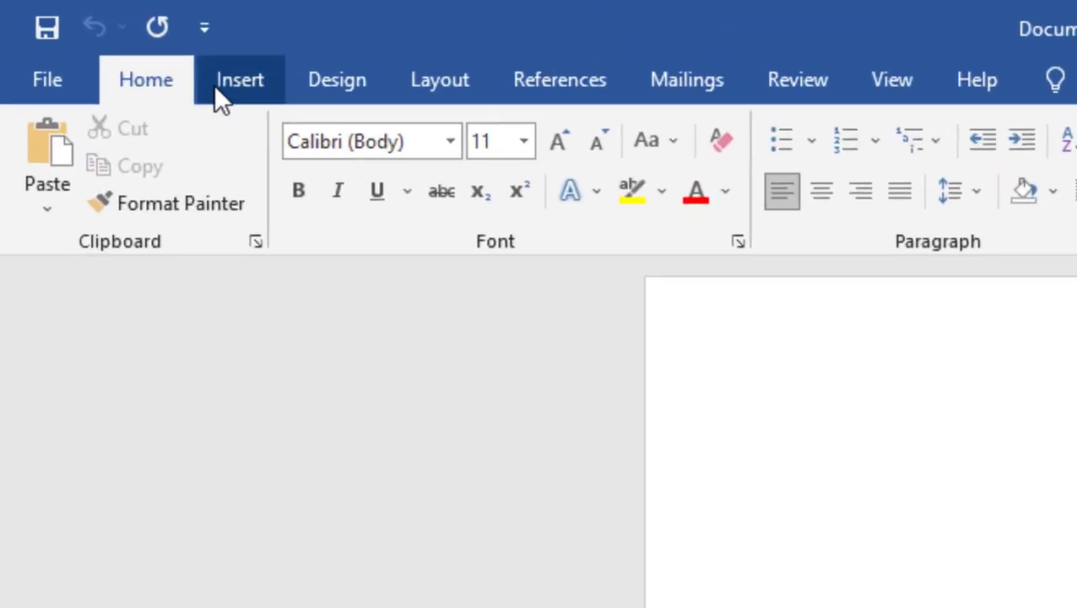
pyautogui.click(119, 45)
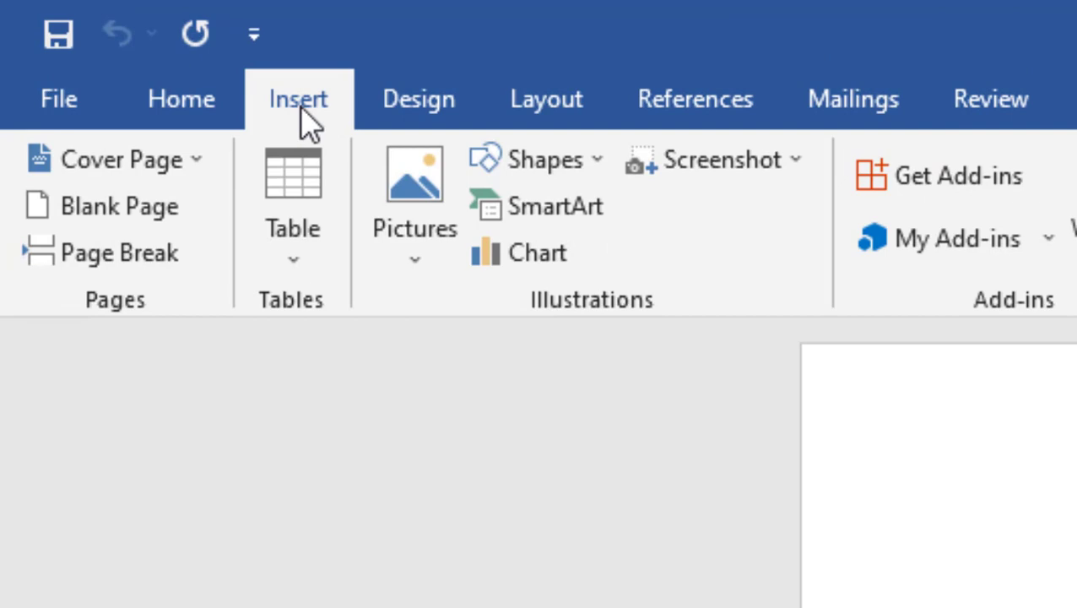
pyautogui.click(525, 256)
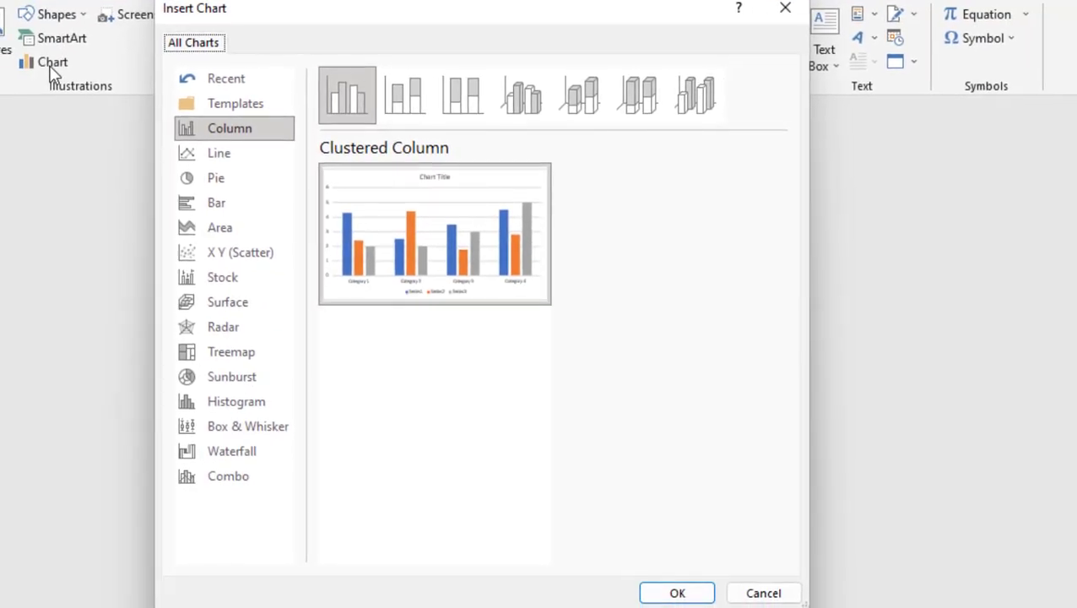
pyautogui.click(226, 140)
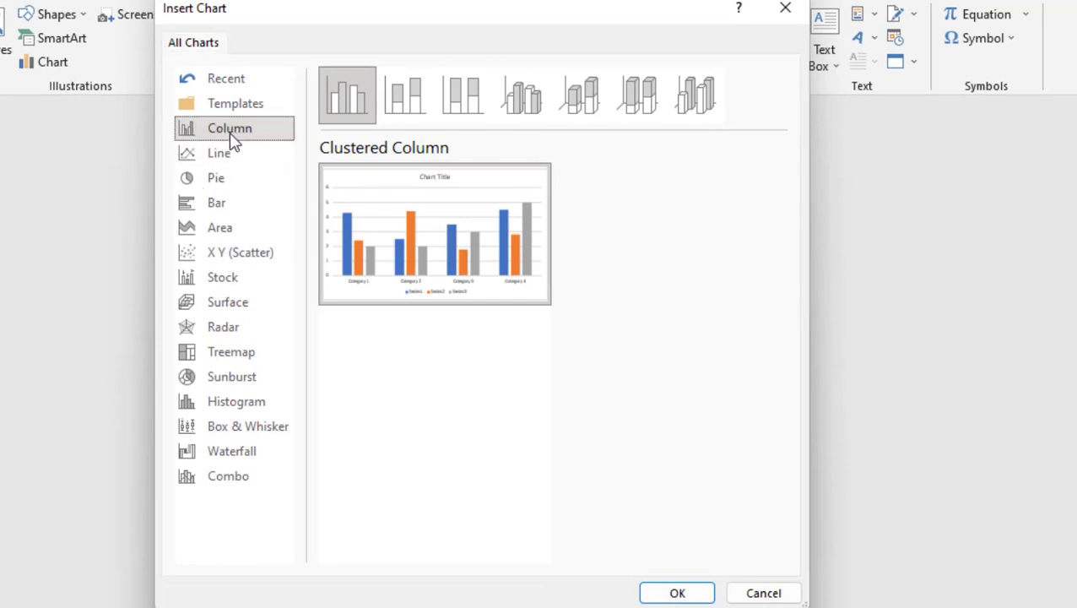
pyautogui.click(473, 115)
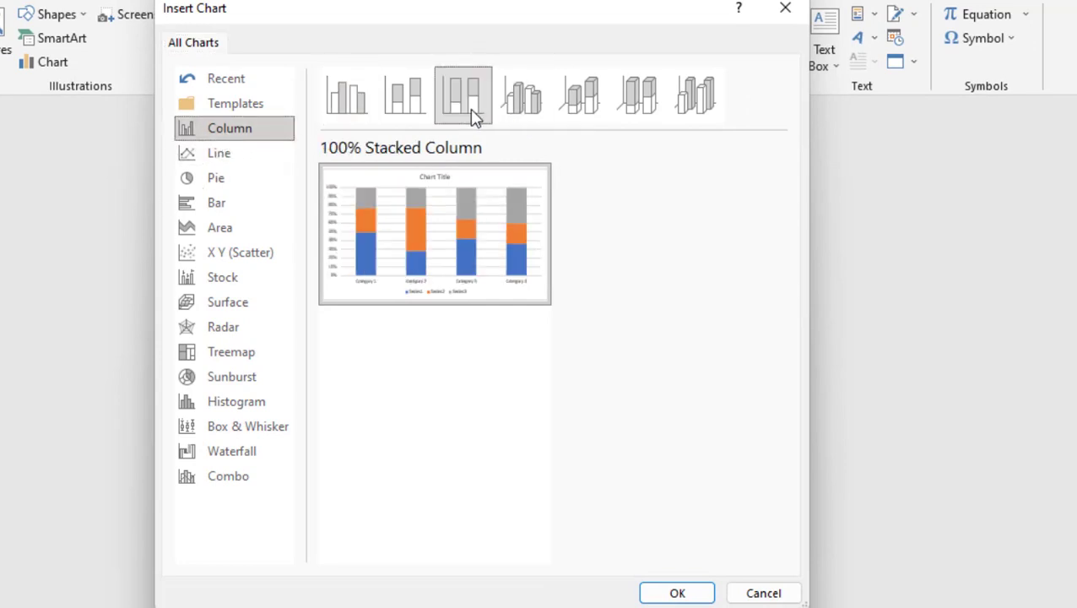
pyautogui.click(521, 116)
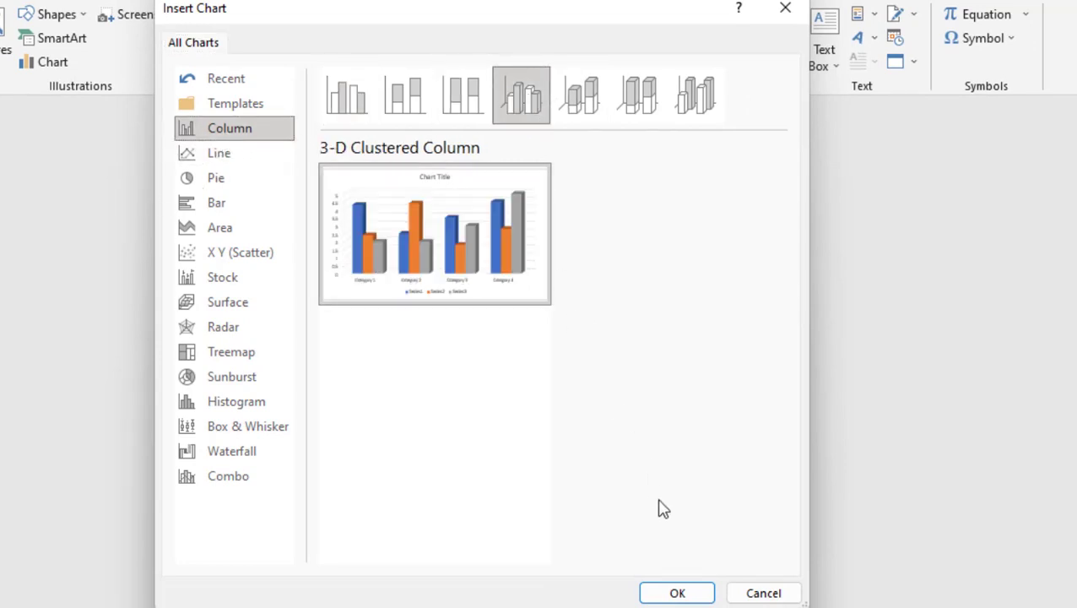
pyautogui.click(678, 593)
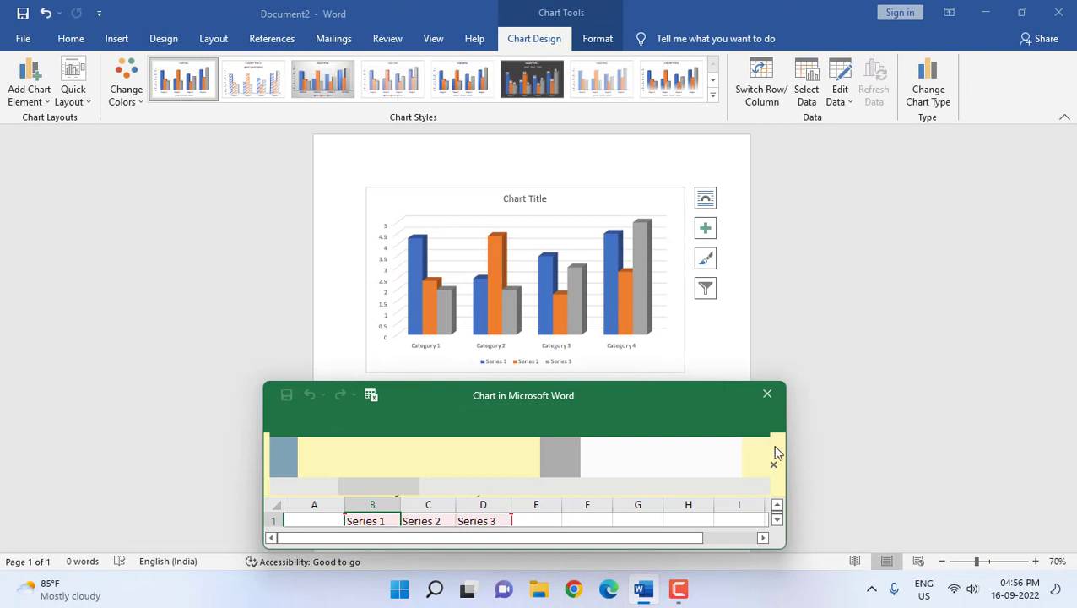
pyautogui.click(774, 464)
pyautogui.click(766, 395)
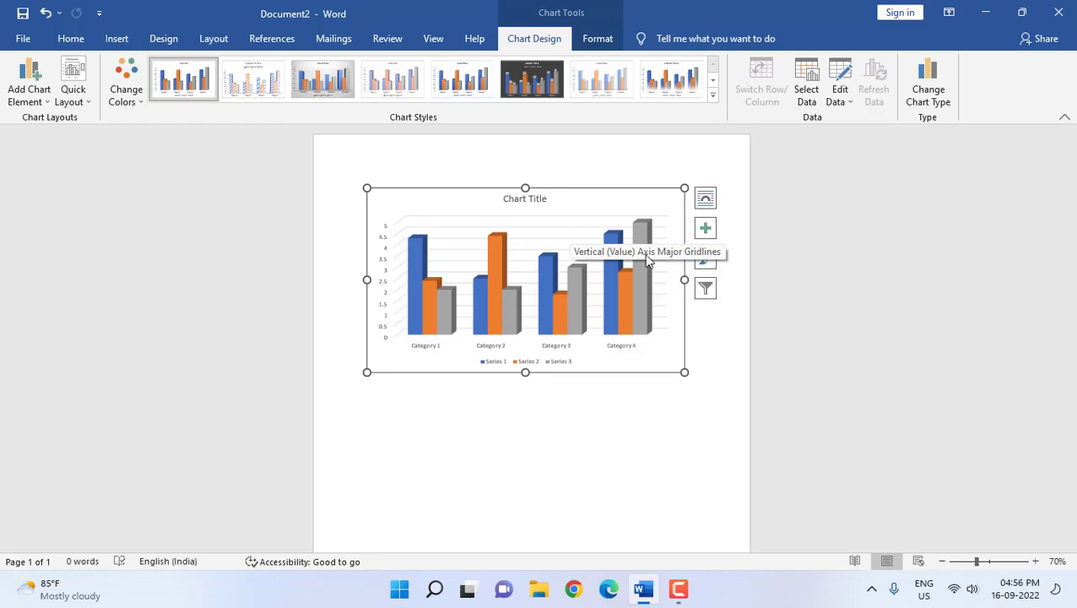
# Step: Open the chart's data in Excel, enlarge the data window and place it beside the chart
pyautogui.rightClick(605, 195)
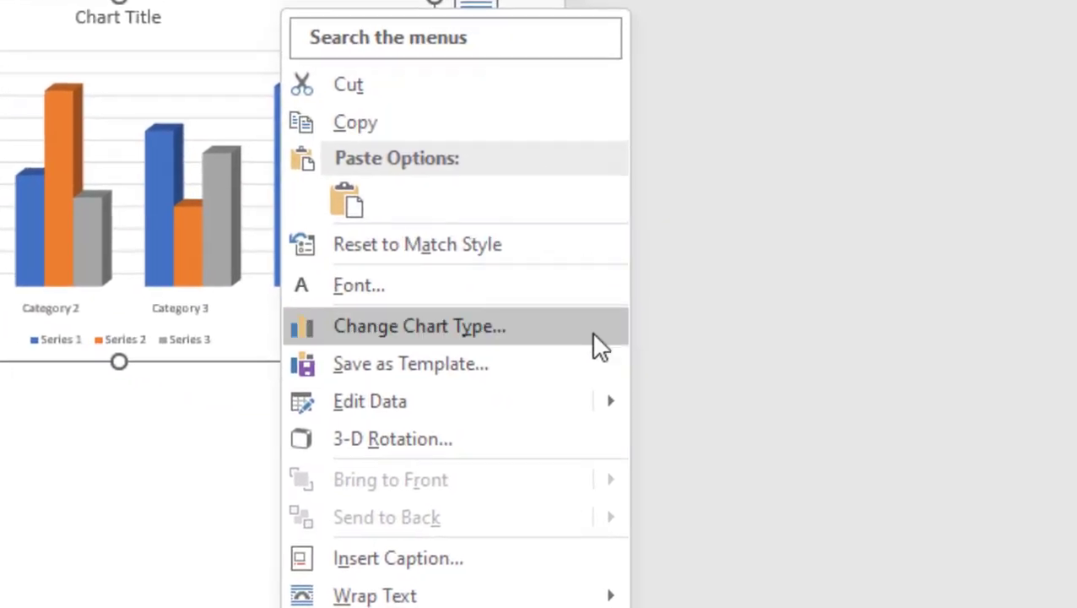
pyautogui.moveTo(615, 397)
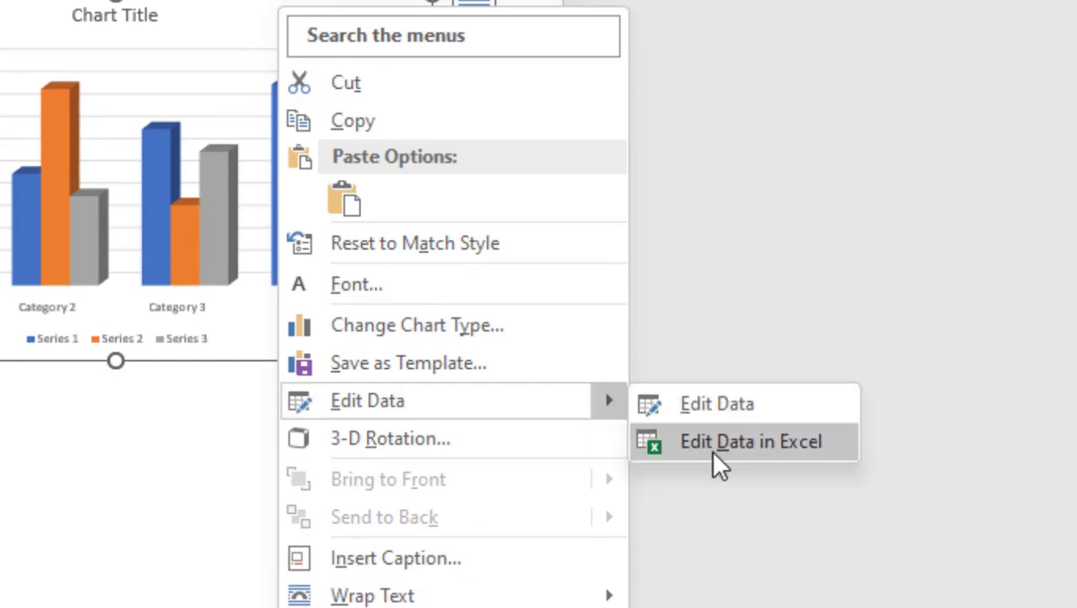
pyautogui.click(732, 442)
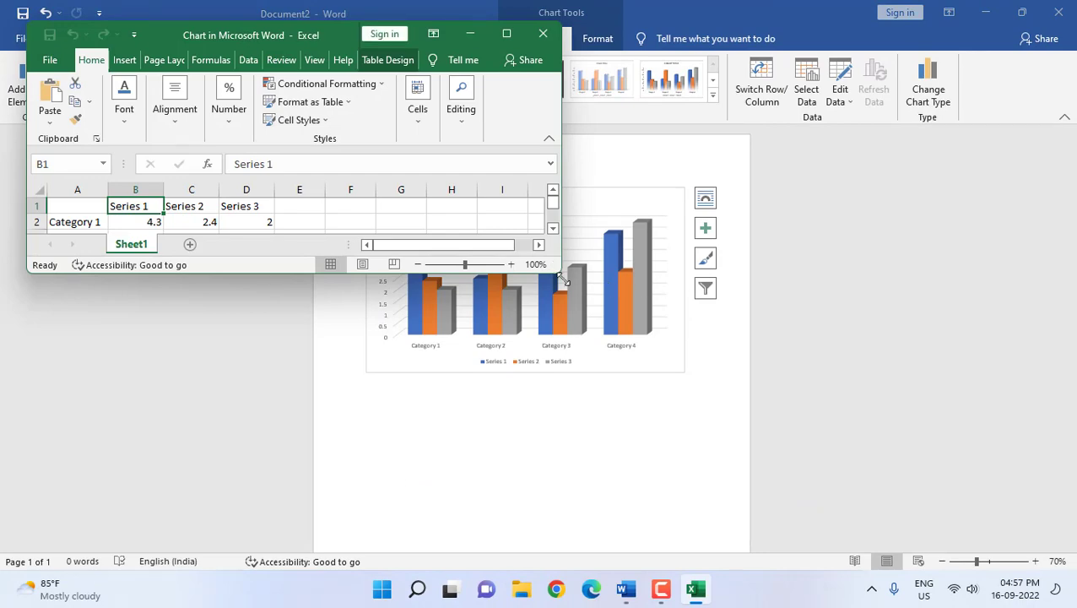
pyautogui.moveTo(562, 277); pyautogui.dragTo(643, 370)
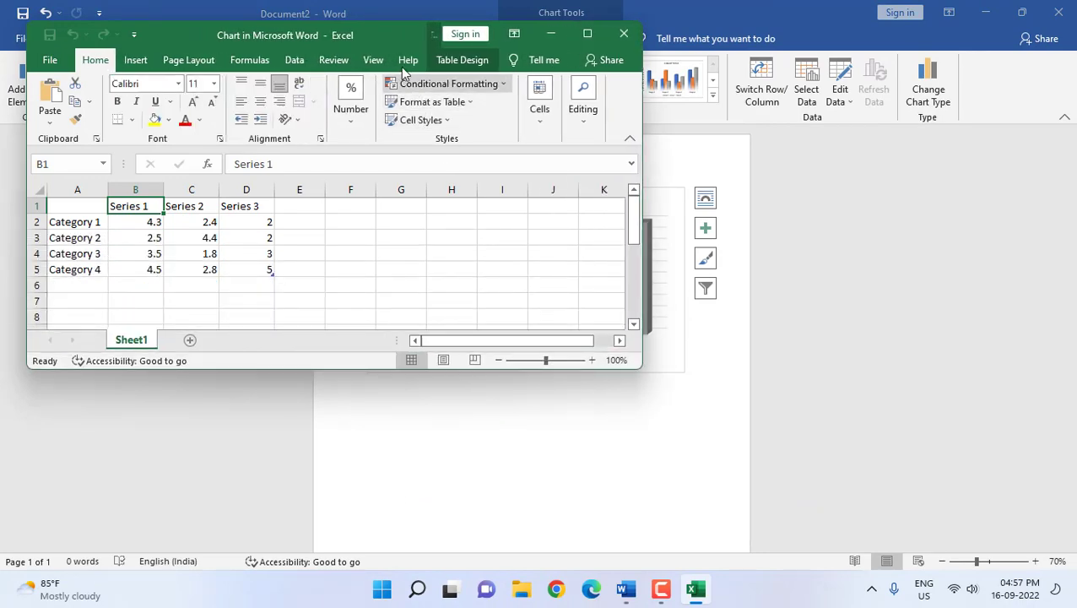
pyautogui.moveTo(388, 36); pyautogui.dragTo(1005, 135)
pyautogui.keyDown('ctrl'); pyautogui.scroll(-2, 778, 183); pyautogui.keyUp('ctrl')
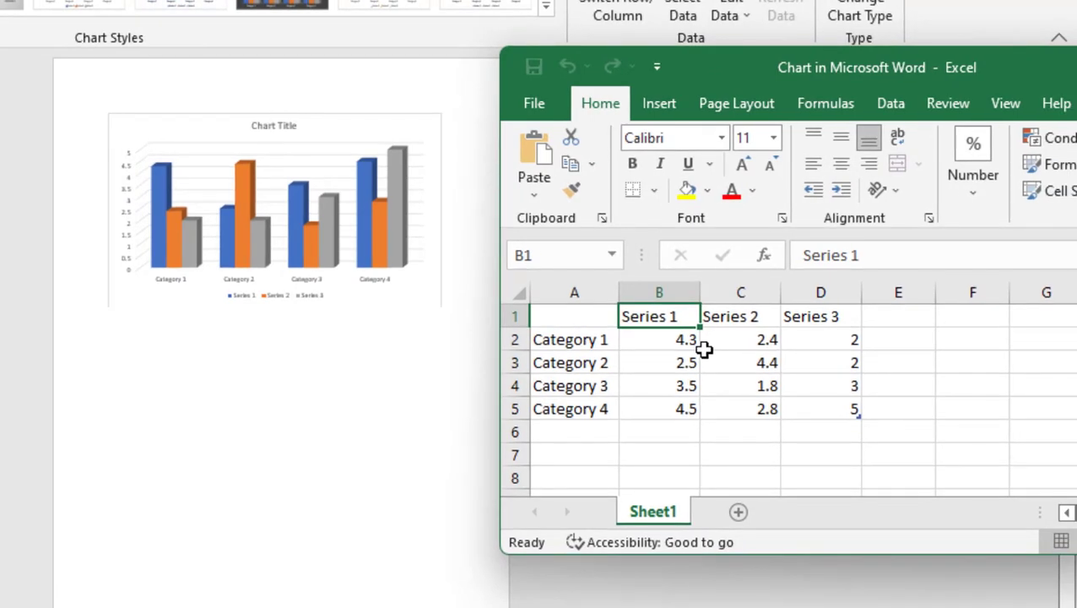
# Step: Enter the series names Google, Youtube, Facebook, Whatsapp and Instagram in cells B1 to F1
pyautogui.write('Google')
pyautogui.press('Tab')
pyautogui.write('Youtube')
pyautogui.press('Tab')
pyautogui.write('Facebook')
pyautogui.press('Return')
pyautogui.click(898, 316)
pyautogui.write('Whatsapp')
pyautogui.press('Tab')
pyautogui.write('Instagram')
pyautogui.press('Return')
# Step: Name the first category Jan and enter its values 8, 9, 8, 6 and 8 in row 2
pyautogui.click(594, 339)
pyautogui.write('Jan')
pyautogui.press('Tab')
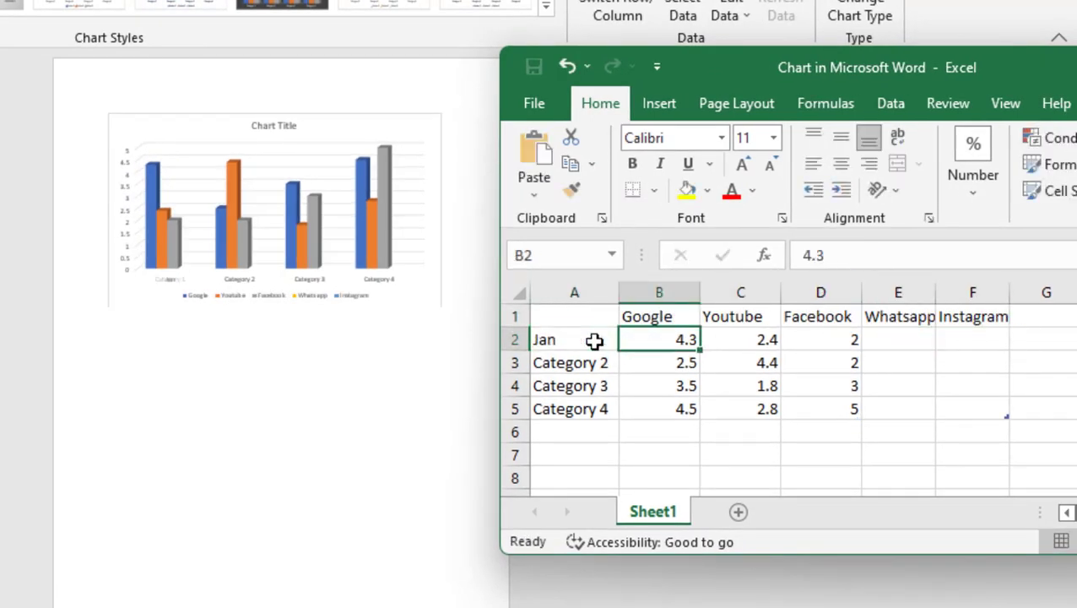
pyautogui.write('8\t9\t8\t6\t')
pyautogui.write('8')
pyautogui.press('Return')
# Step: Fill row 3 with Feb, 9, 8, 5, 8, 5 and row 4 with Mar, 8, 7, 9, 6, 4
pyautogui.write('Feb\t9\t8\t5\t8\t5')
pyautogui.press('Return')
pyautogui.write('Mar\t5')
pyautogui.press('BackSpace')
pyautogui.write('8\t7\t9\t6\t4')
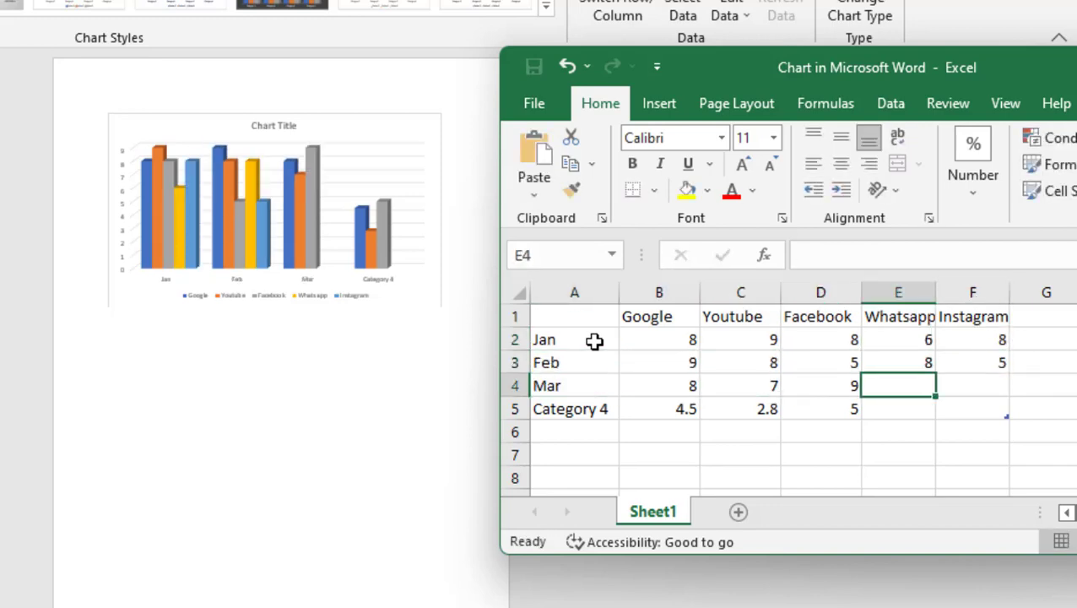
pyautogui.press('Return')
# Step: Fill row 5 with Apr, 6, 8, 9, 8, 7 and close the chart's data window
pyautogui.write('Apr\t6\t8\t9\t8\t7')
pyautogui.press('Return')
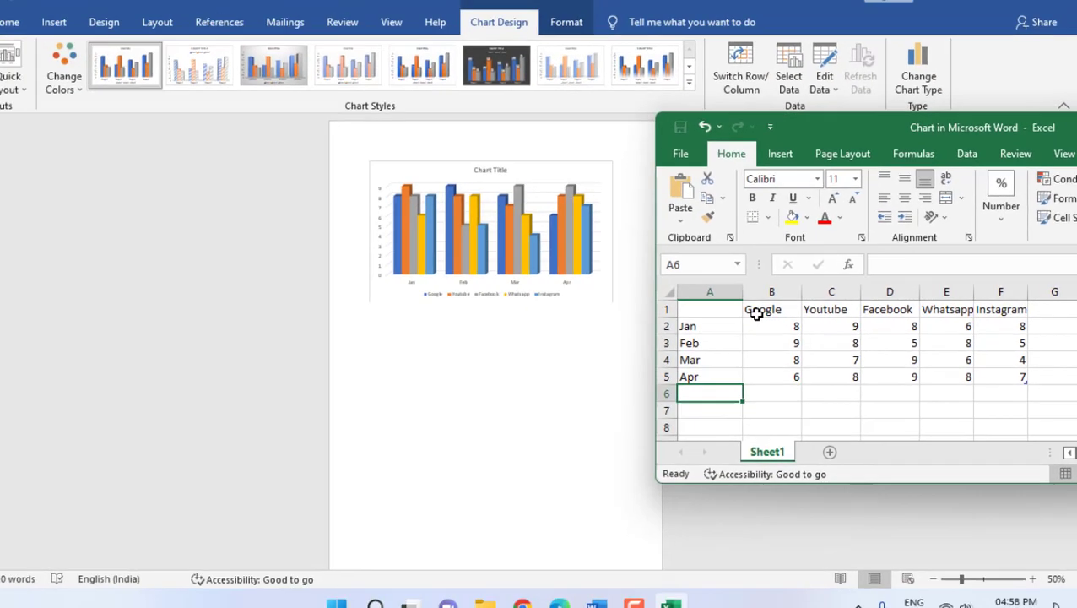
pyautogui.click(757, 313)
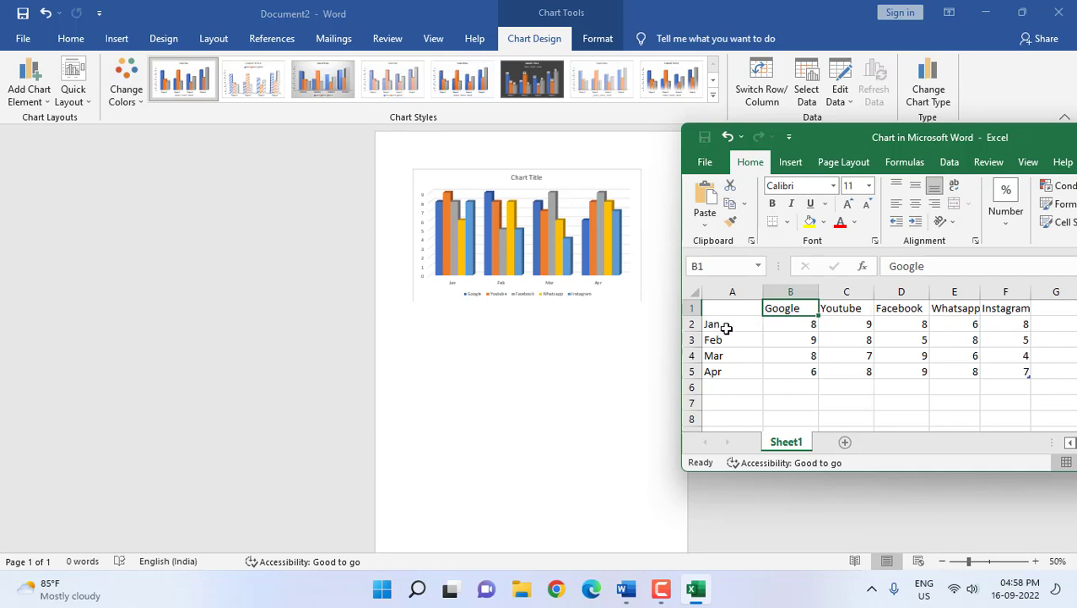
pyautogui.moveTo(954, 137); pyautogui.dragTo(559, 169)
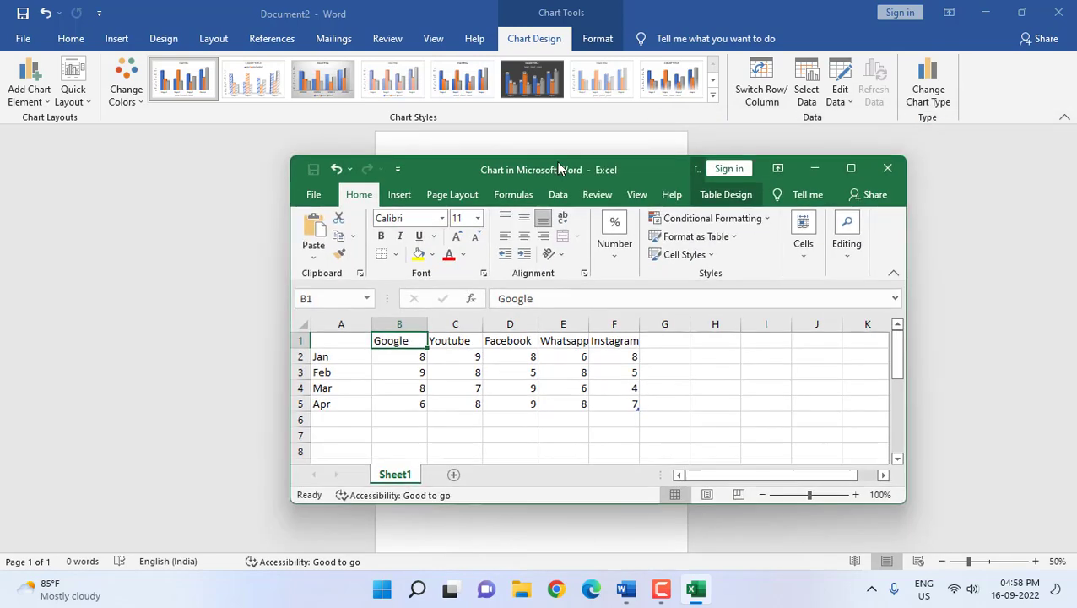
pyautogui.click(887, 168)
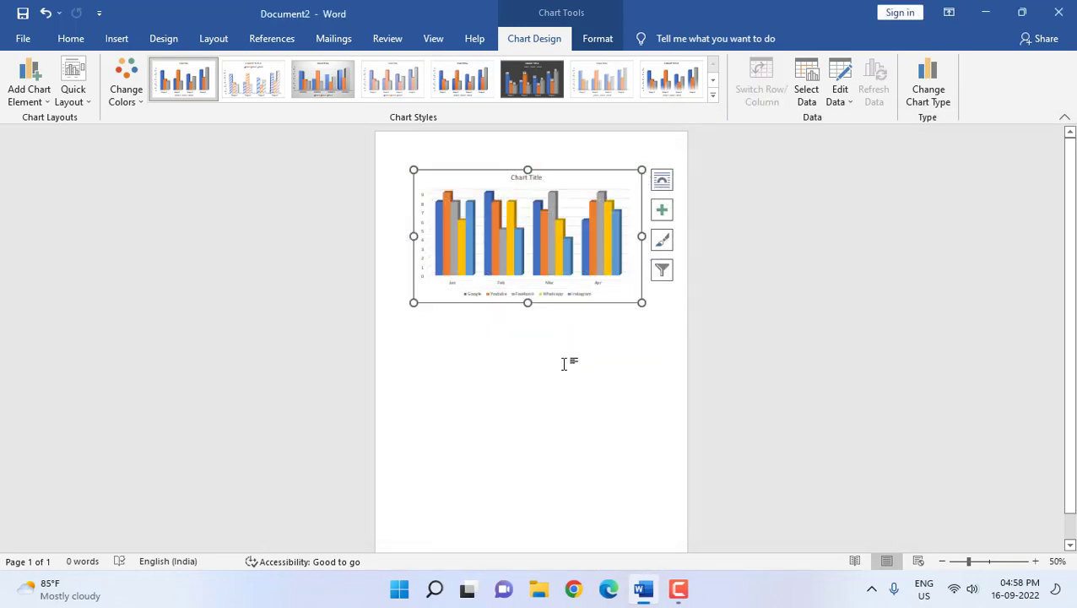
# Step: Remove the gridlines from the column chart
pyautogui.scroll(4, 575, 372)
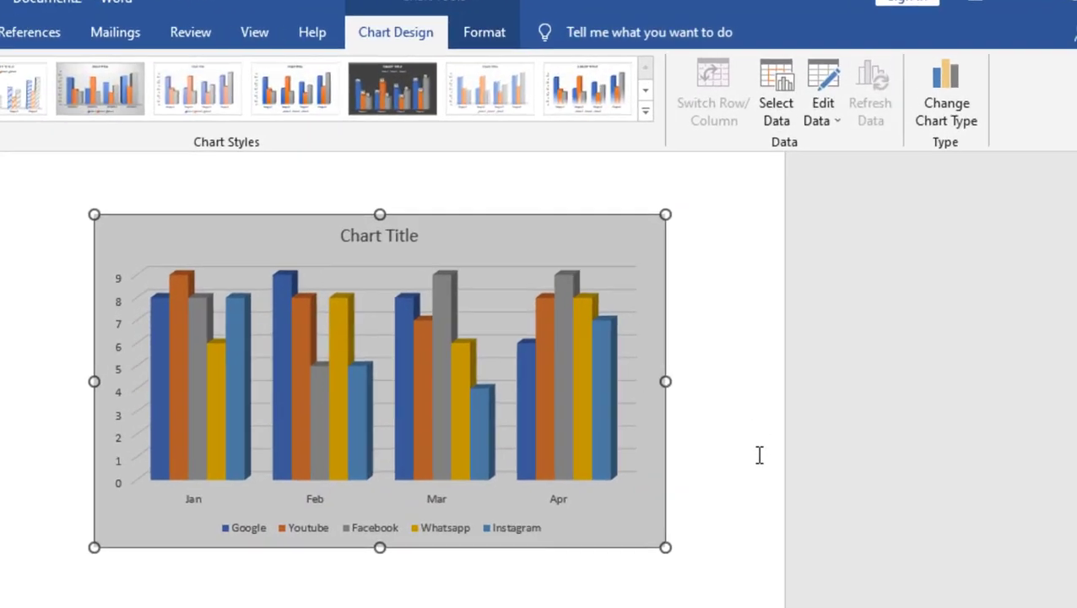
pyautogui.click(780, 385)
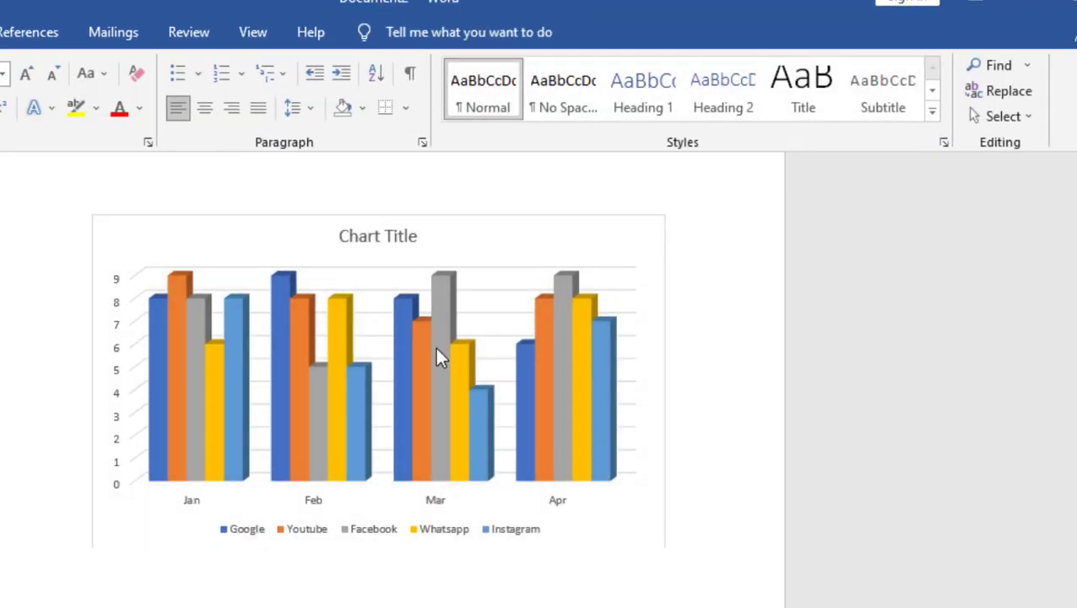
pyautogui.click(563, 287)
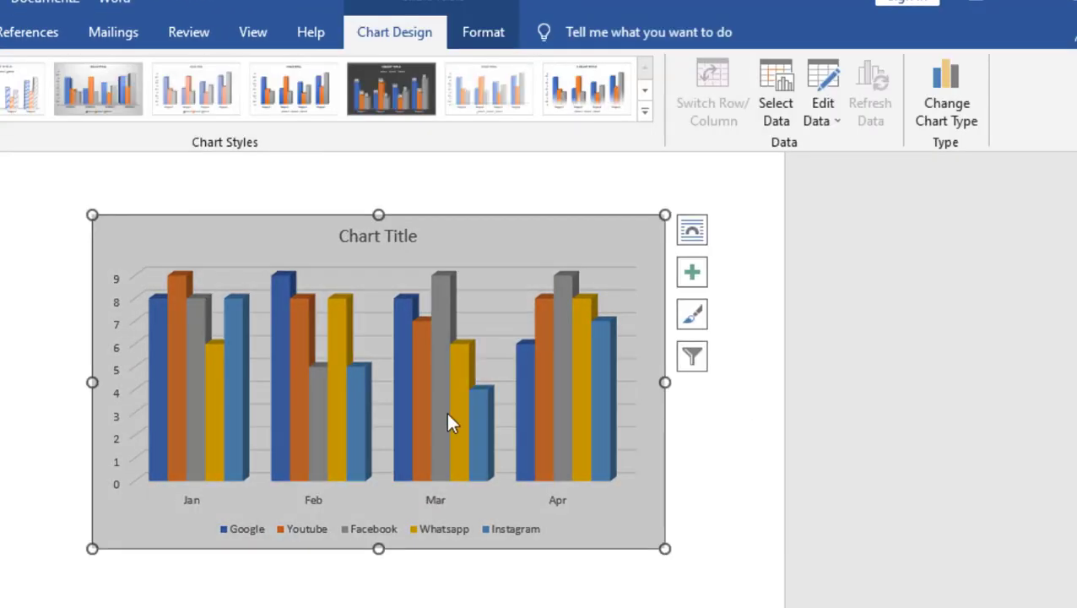
pyautogui.click(727, 424)
pyautogui.click(525, 257)
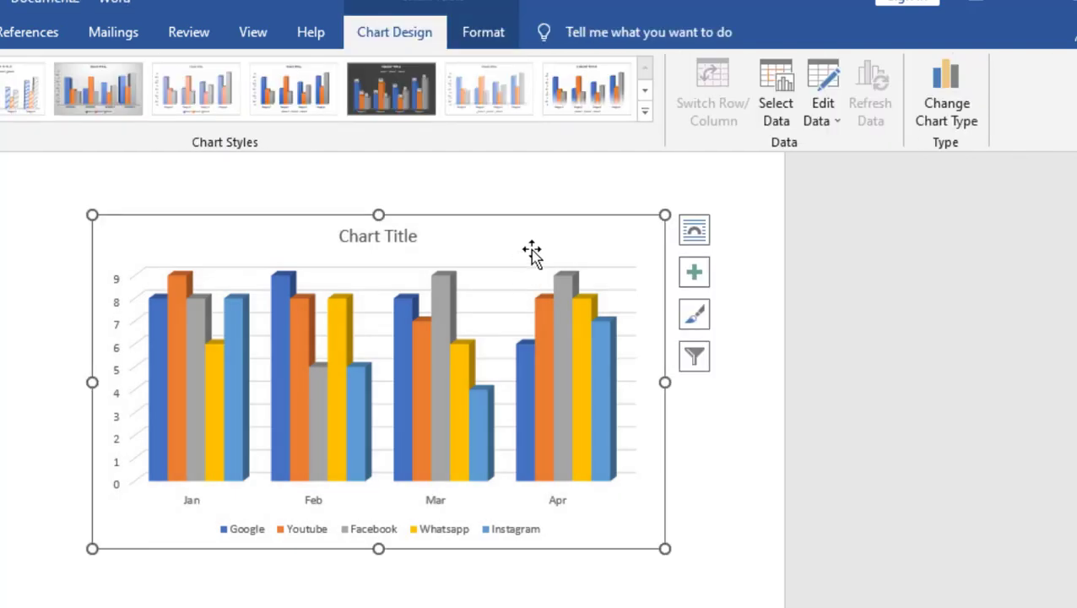
pyautogui.click(695, 271)
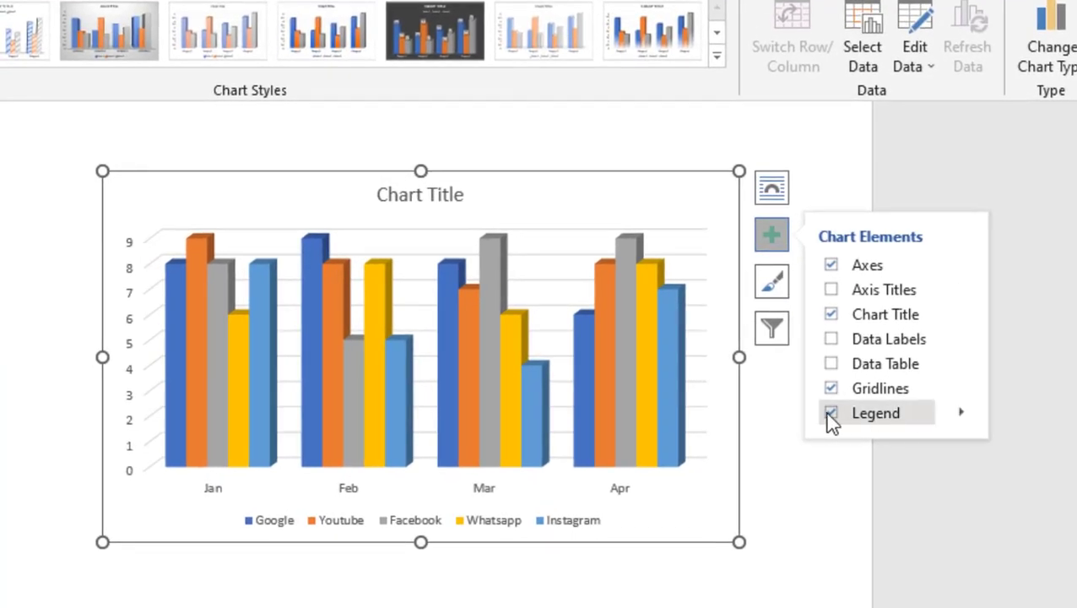
pyautogui.click(831, 386)
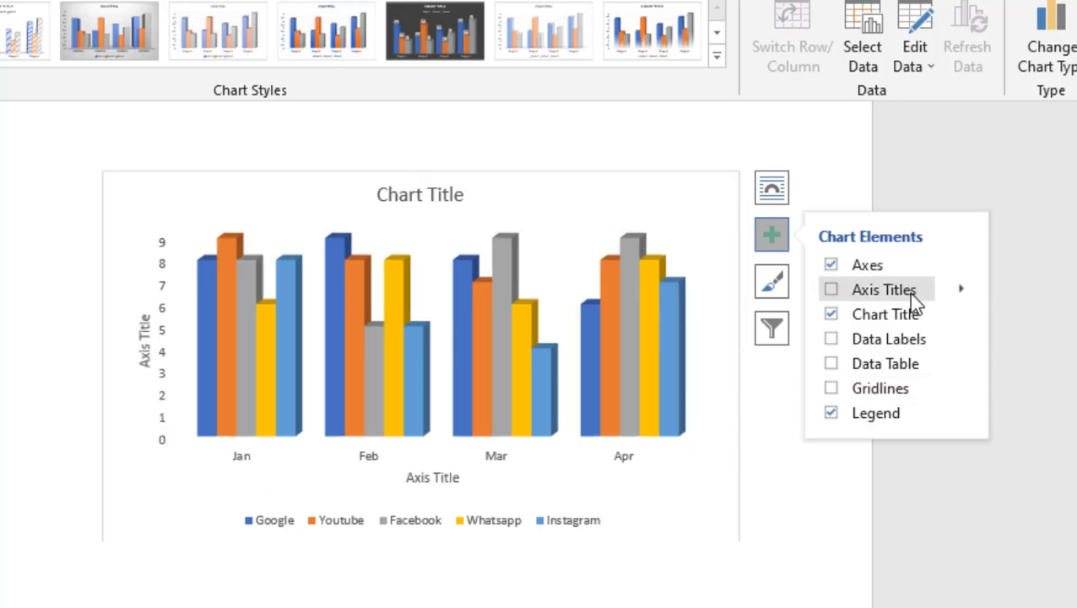
# Step: Replace the chart title's placeholder text with "How to Create Chart in MS Word"
pyautogui.click(444, 196)
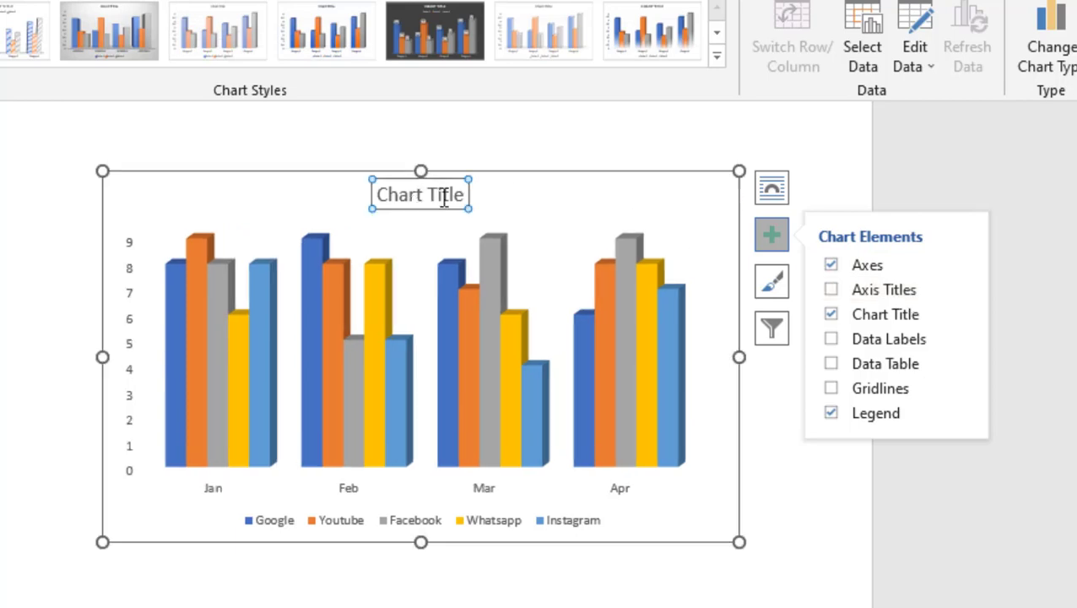
pyautogui.doubleClick(444, 196)
pyautogui.click(399, 194)
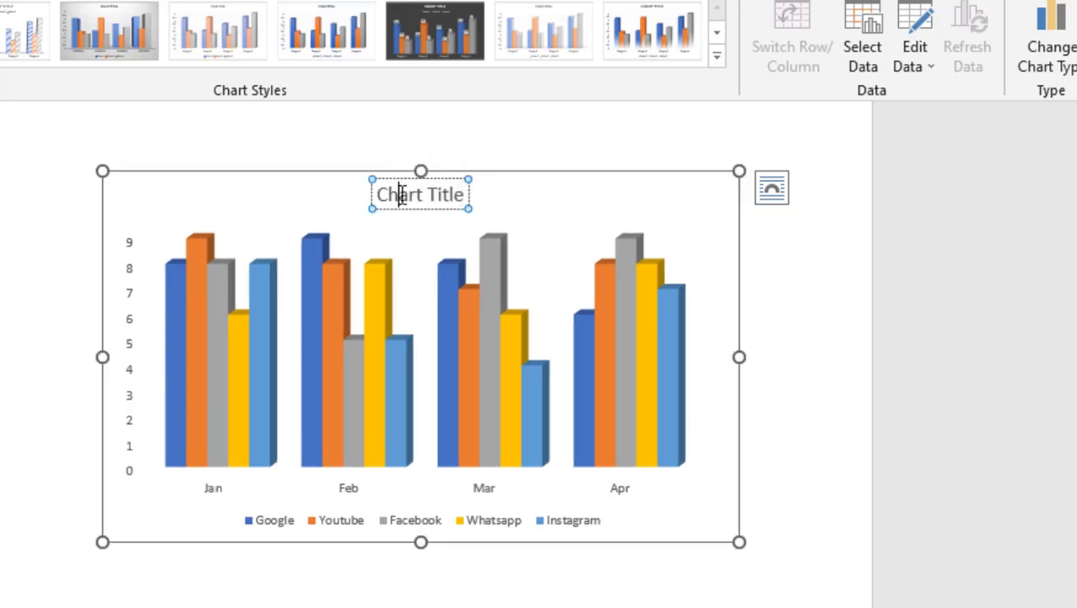
pyautogui.tripleClick(429, 195)
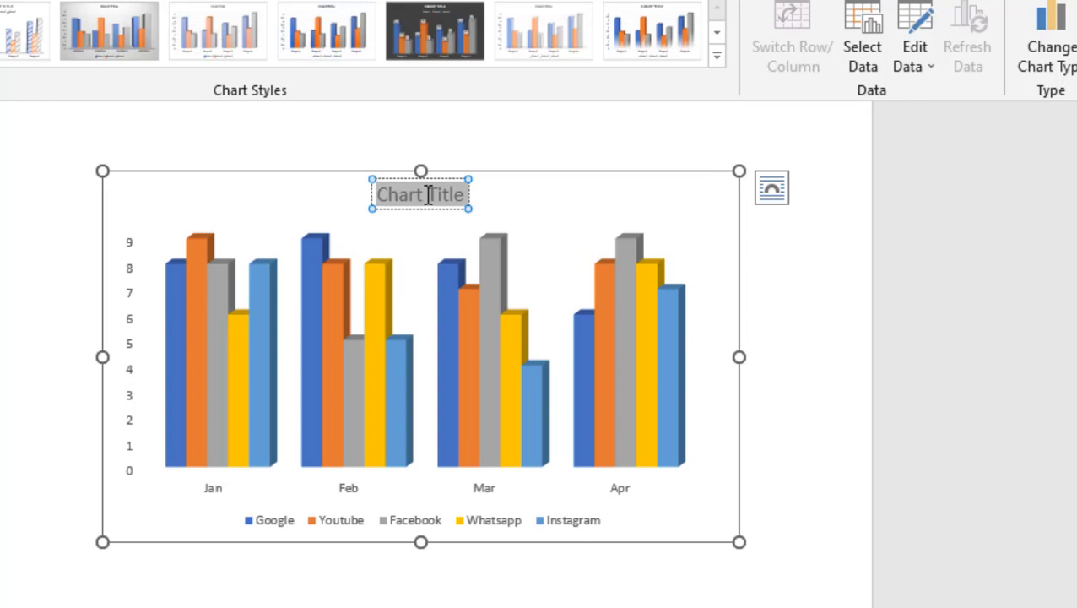
pyautogui.write('How to Cr')
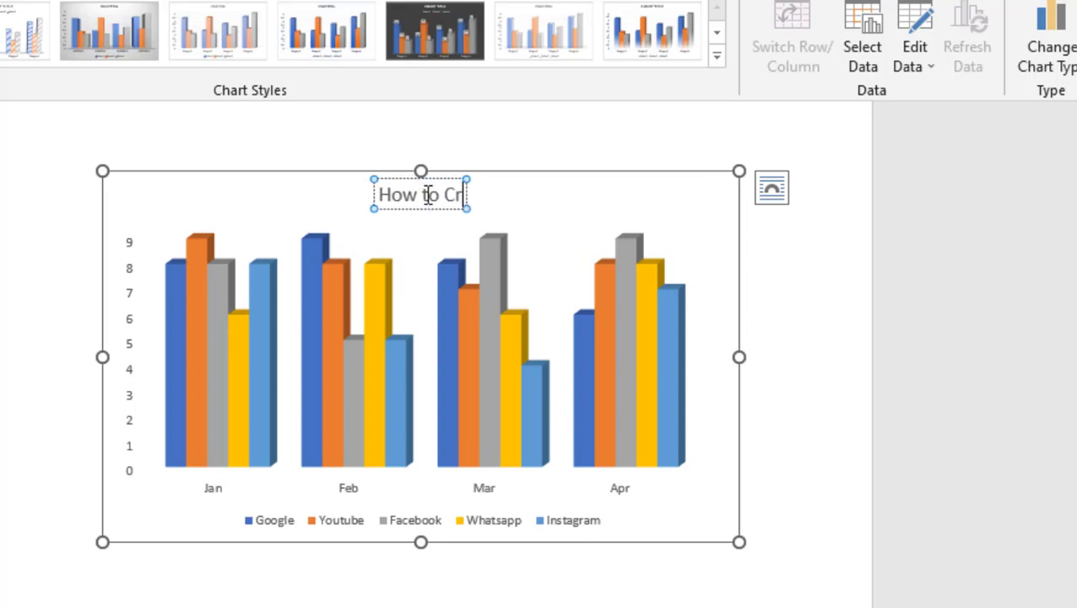
pyautogui.write('eate Chart')
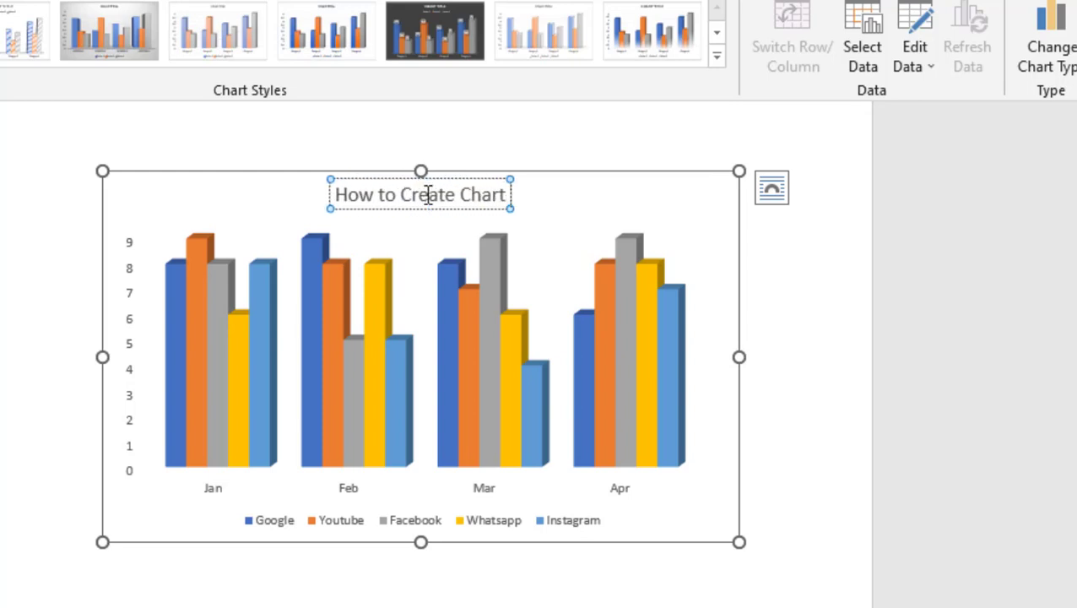
pyautogui.write(' in MS Word')
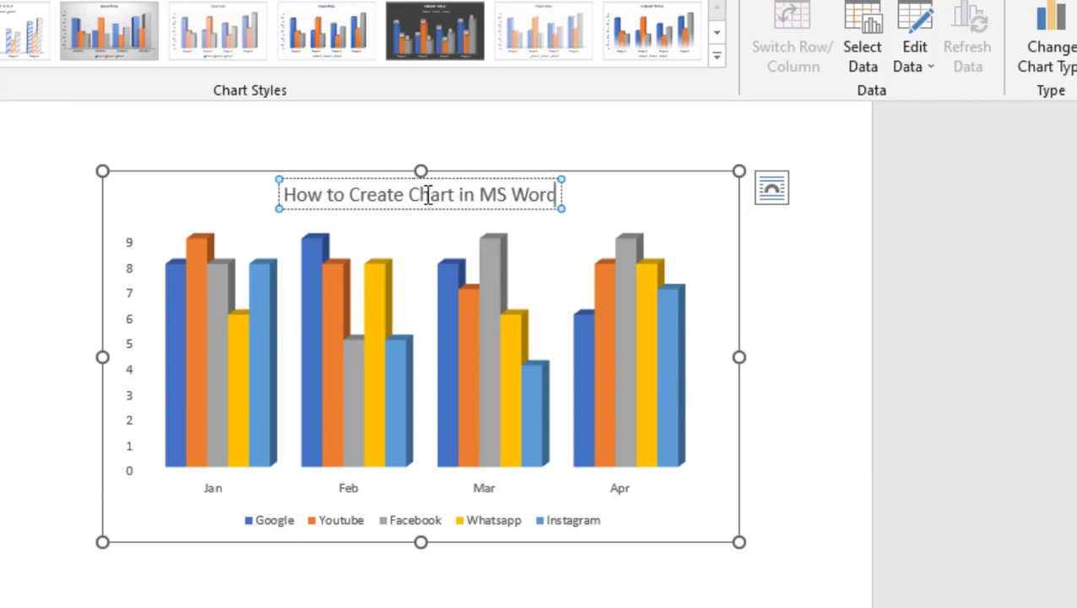
# Step: Make the whole chart title bold and set its font size to 15
pyautogui.hotkey('ctrl', 'a')
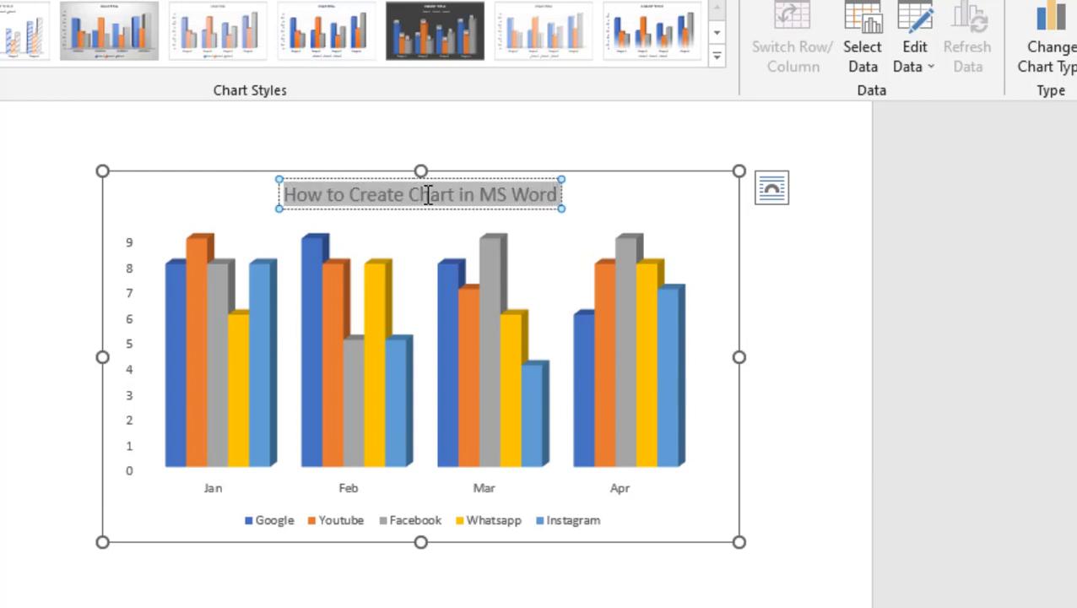
pyautogui.hotkey('ctrl', 'b')
pyautogui.click(10, 1)
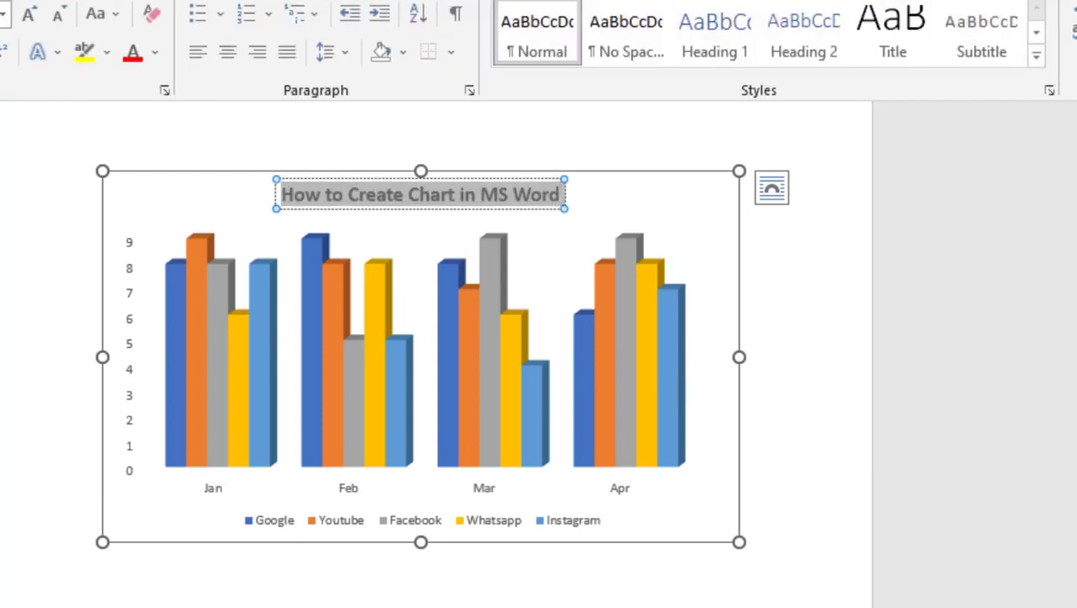
pyautogui.click(0, 18)
pyautogui.write('1')
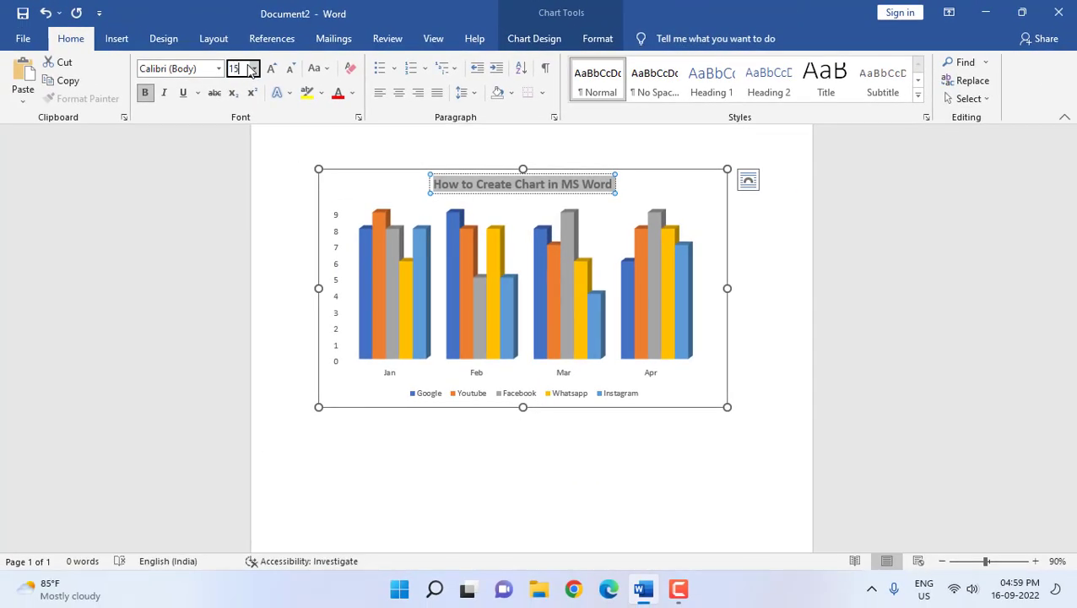
pyautogui.write('5')
pyautogui.press('Return')
pyautogui.click(752, 244)
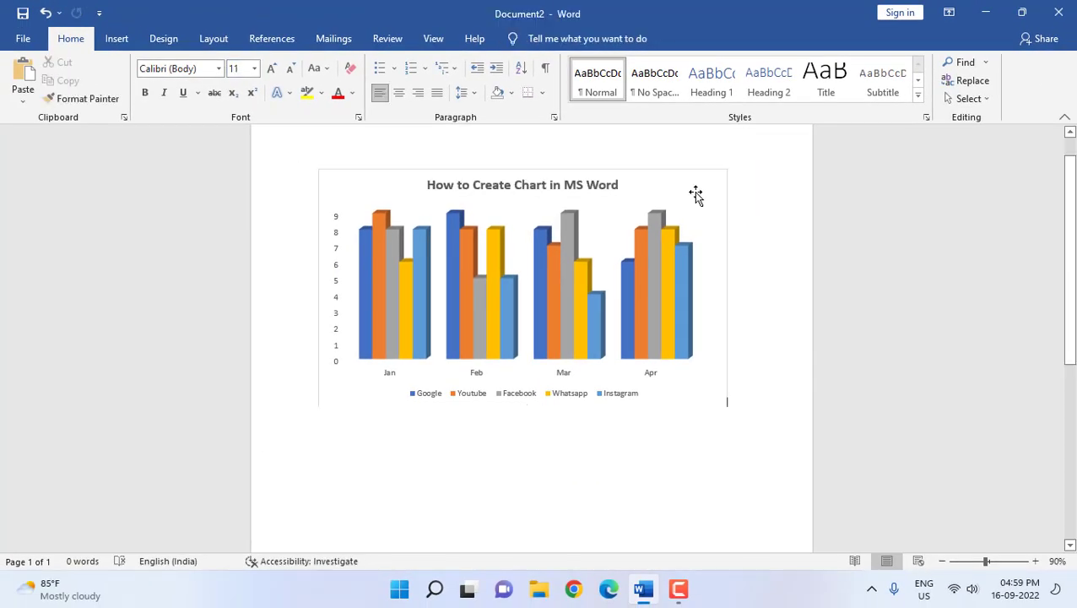
# Step: Add axis titles to the column chart
pyautogui.click(696, 200)
pyautogui.click(748, 210)
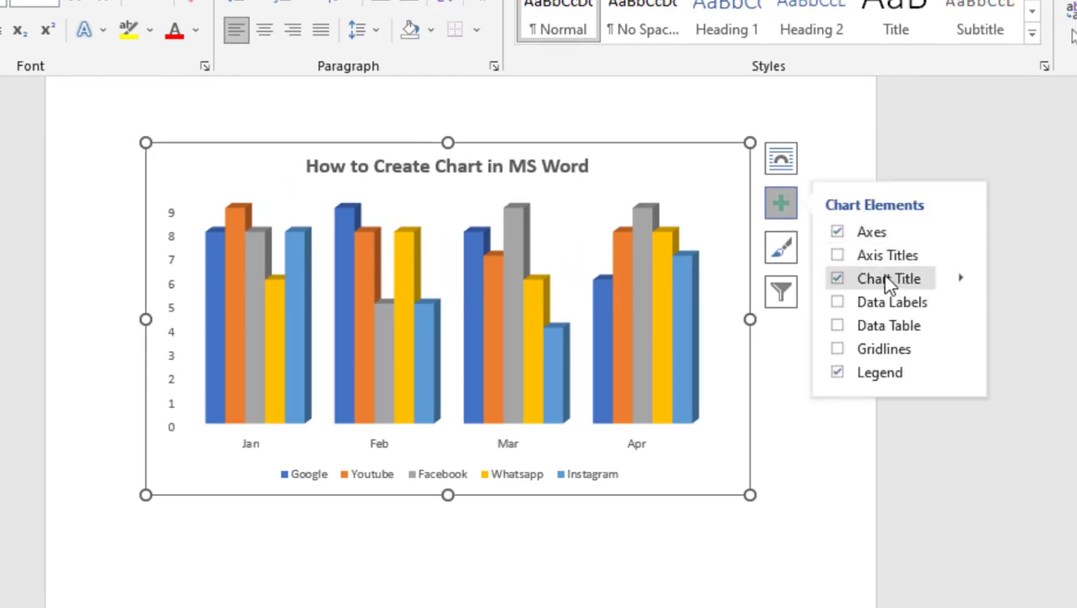
pyautogui.click(836, 255)
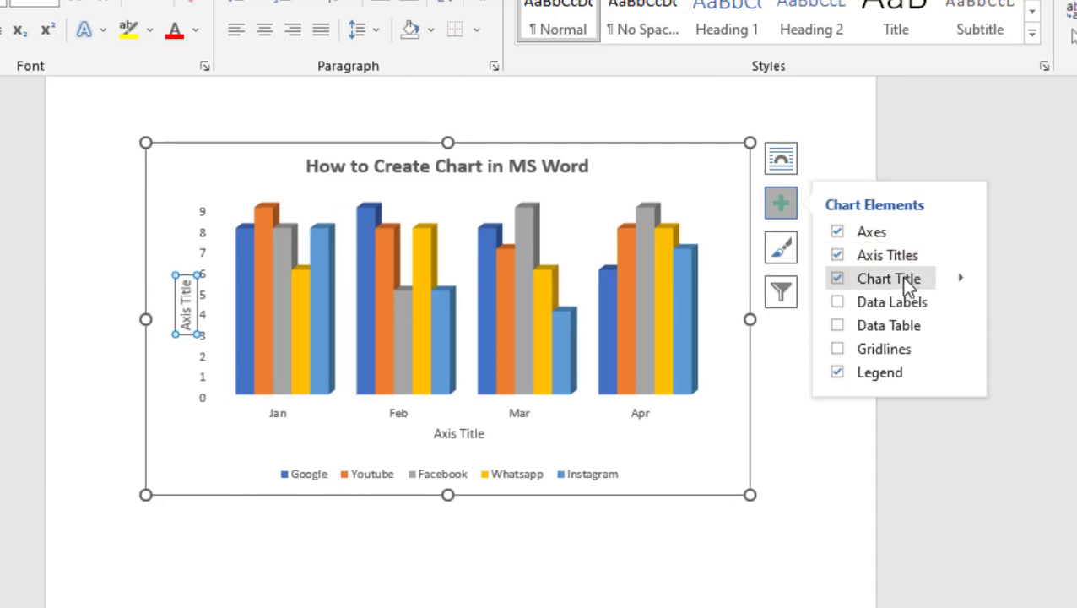
# Step: Add plain value data labels to the columns and position the legend at the bottom of the chart
pyautogui.click(841, 302)
pyautogui.moveTo(957, 304)
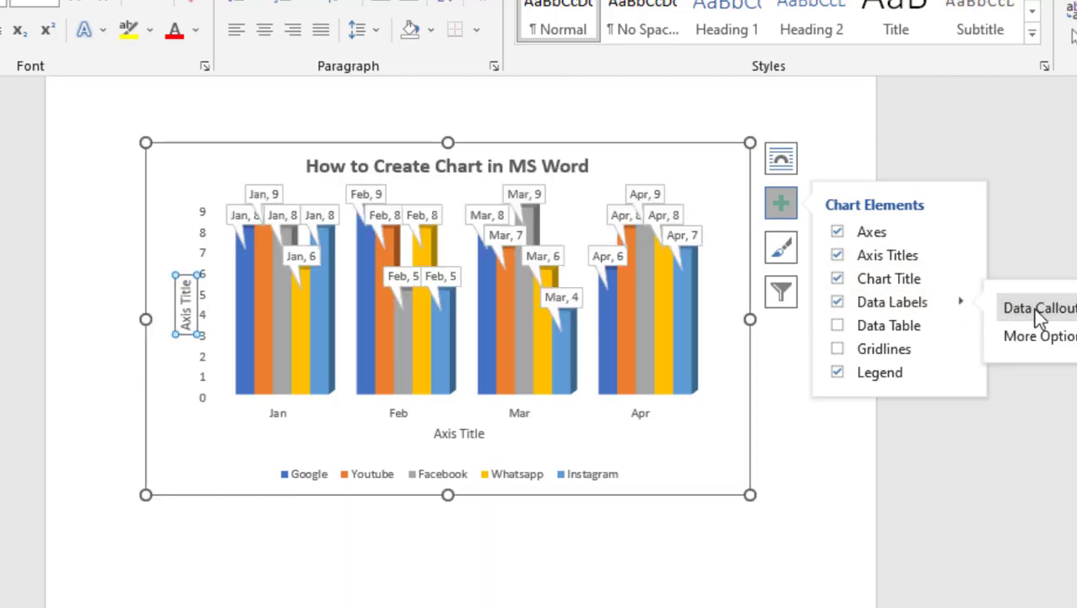
pyautogui.click(886, 312)
pyautogui.click(878, 308)
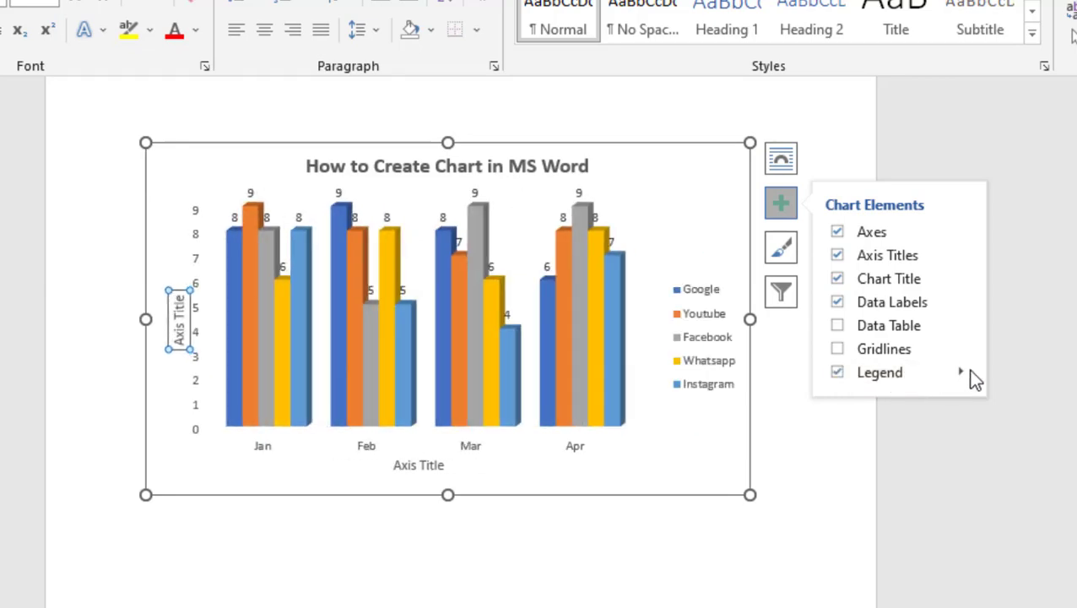
pyautogui.click(962, 372)
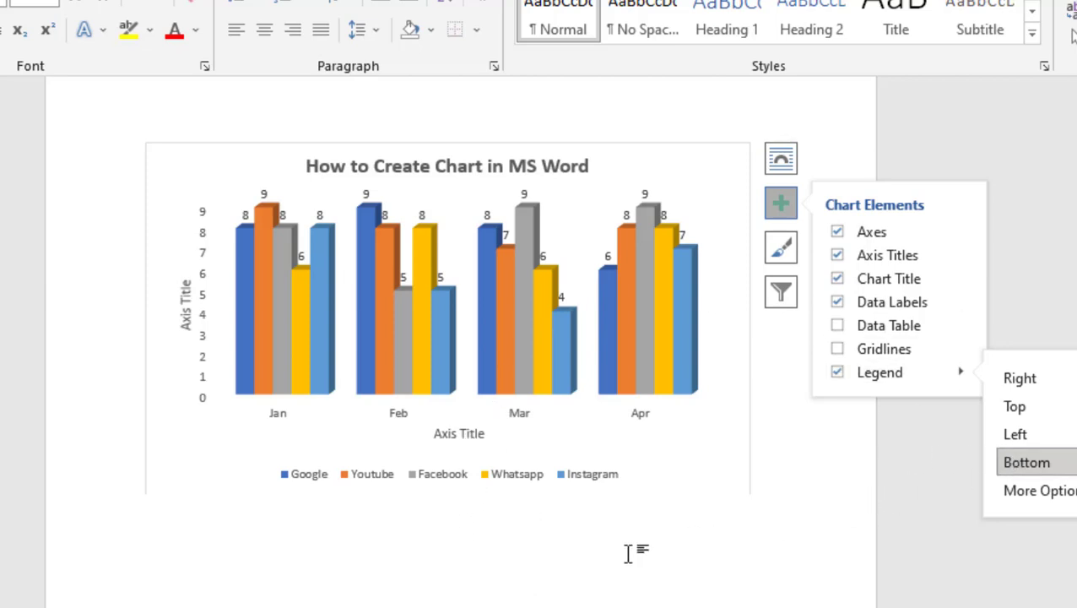
pyautogui.click(693, 538)
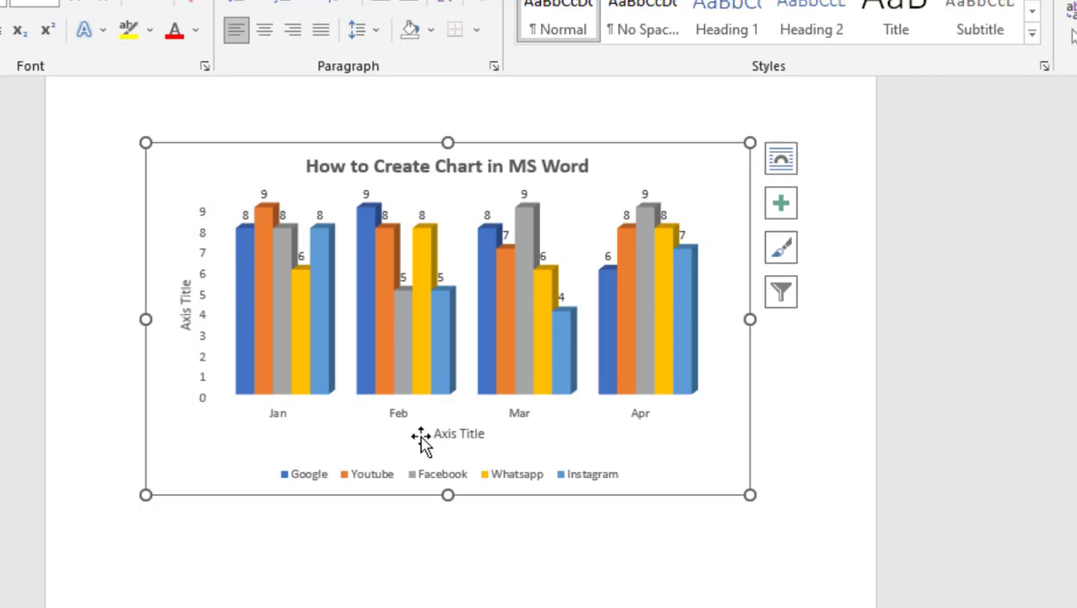
# Step: Replace the horizontal axis title's placeholder text with "Months"
pyautogui.click(453, 437)
pyautogui.doubleClick(453, 436)
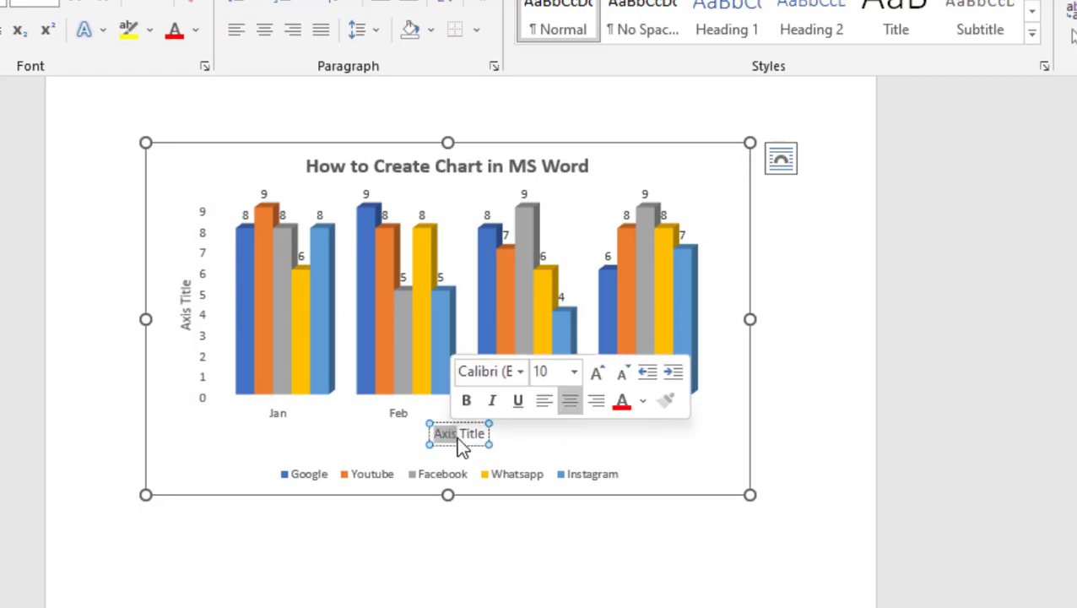
pyautogui.click(464, 434)
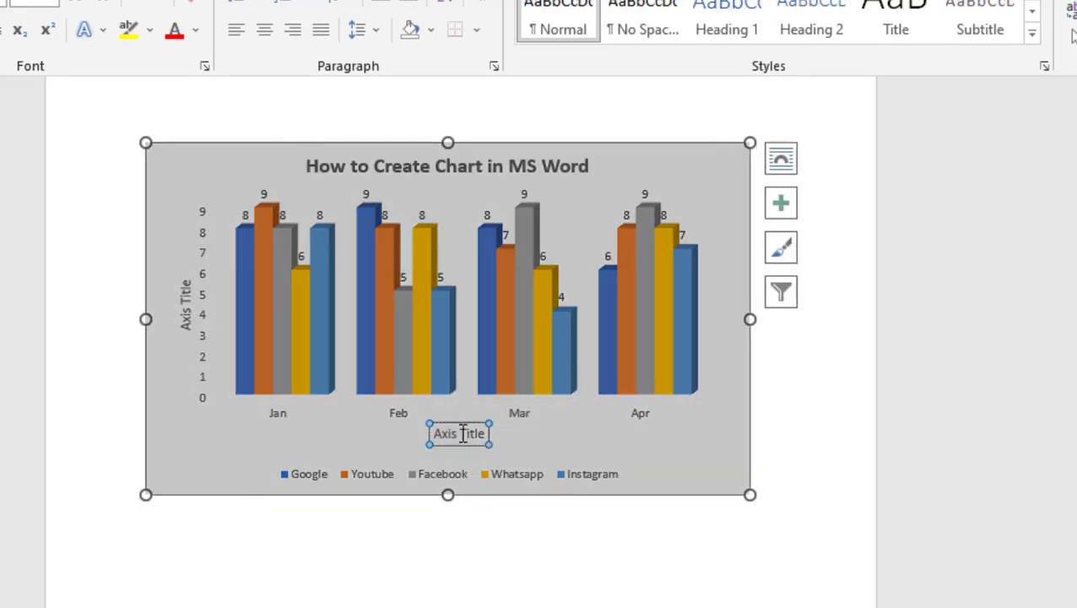
pyautogui.doubleClick(462, 434)
pyautogui.hotkey('ctrl', 'a')
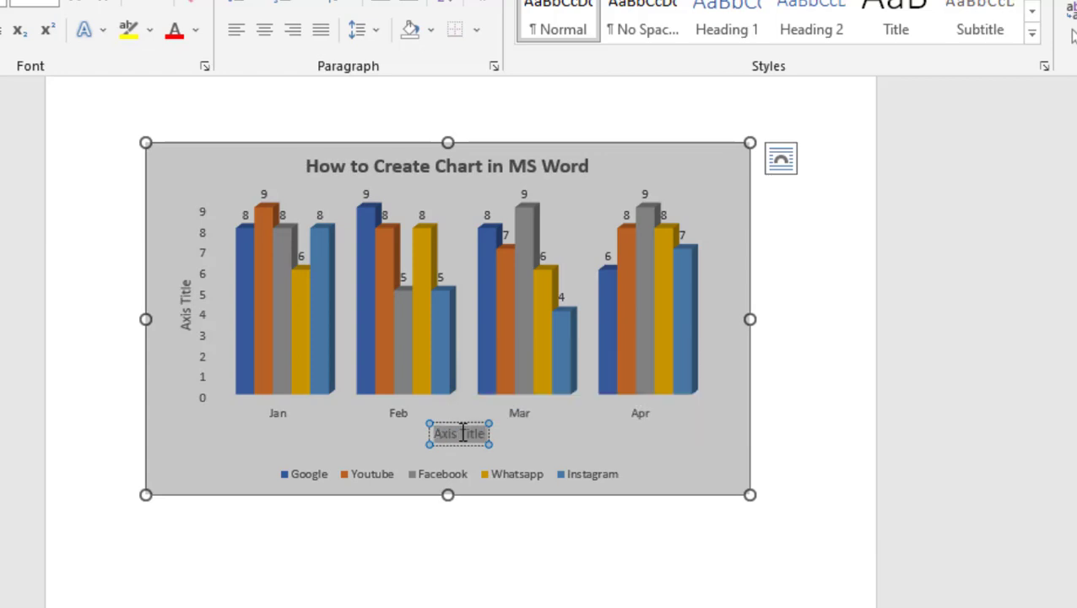
pyautogui.write('Months')
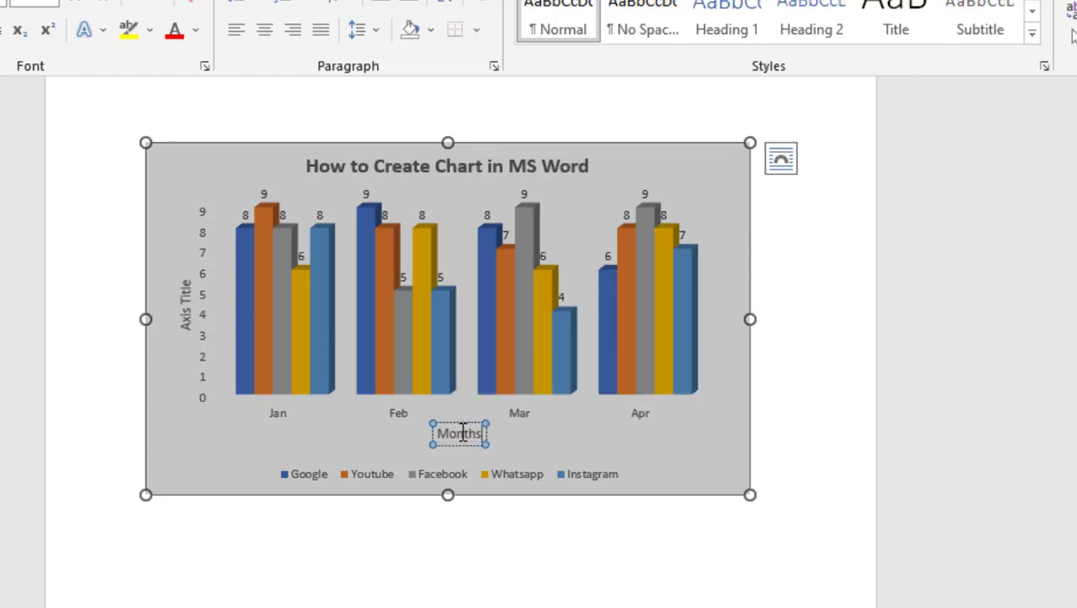
pyautogui.press('Escape')
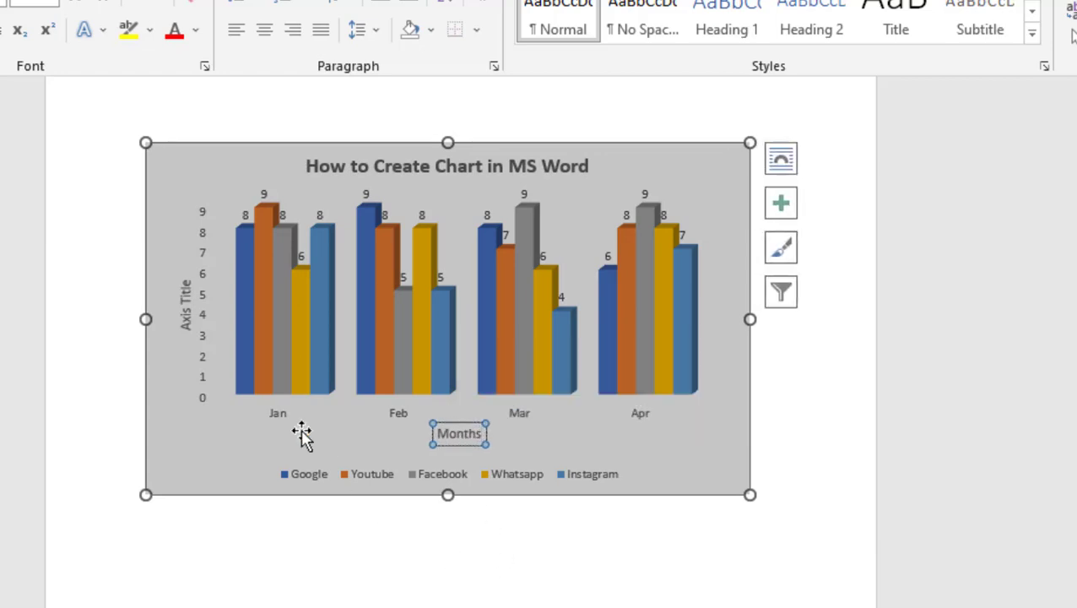
# Step: Replace the vertical axis title's placeholder text with "Values"
pyautogui.doubleClick(186, 316)
pyautogui.click(185, 317)
pyautogui.click(23, 305)
pyautogui.tripleClick(25, 297)
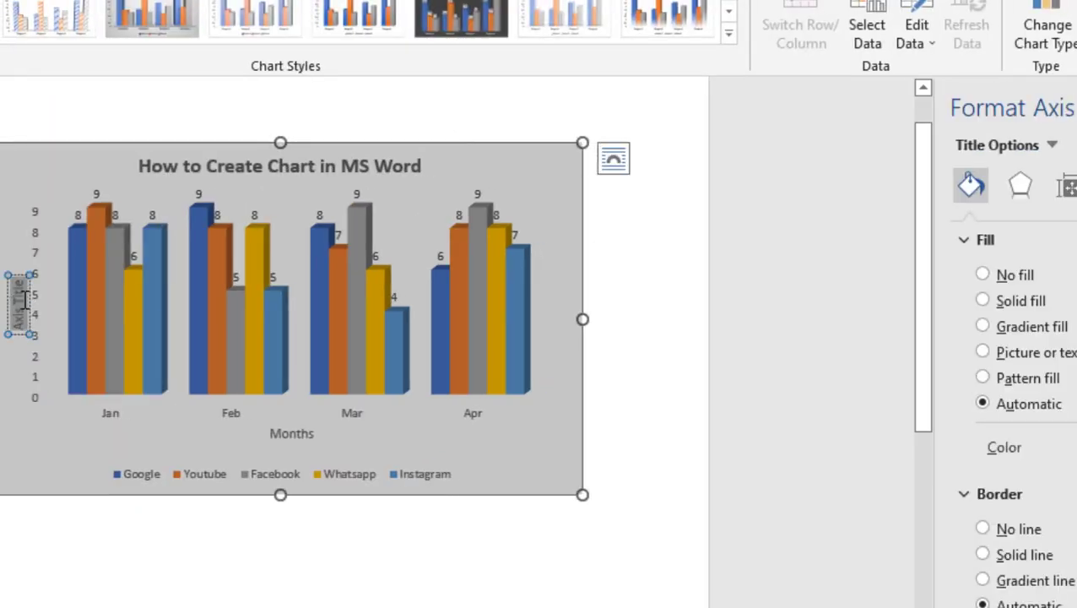
pyautogui.write('Values')
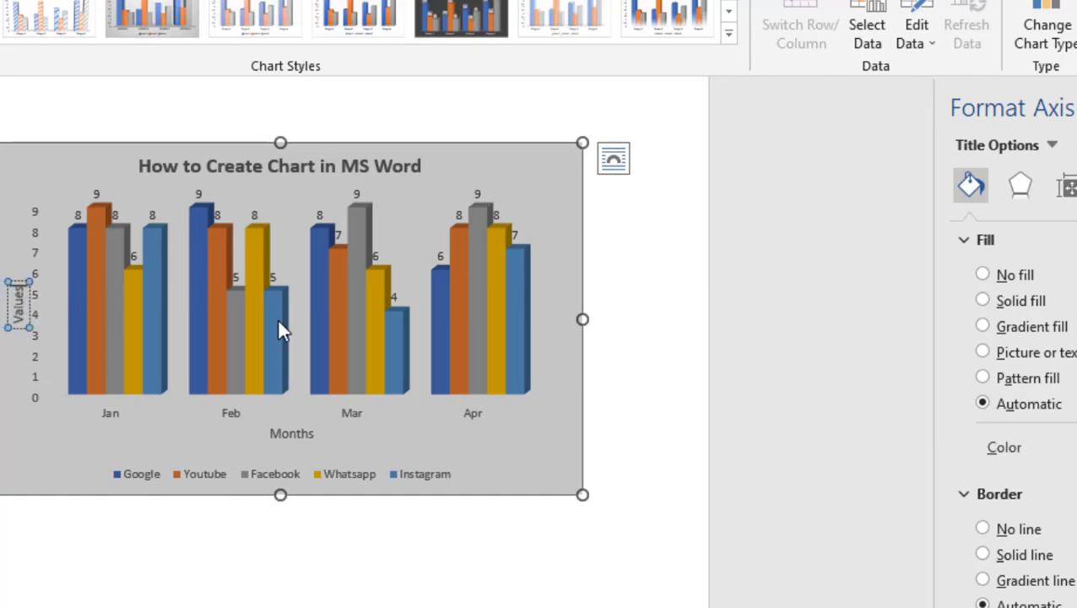
pyautogui.click(647, 261)
# Step: Apply the third chart style, with the grey gradient background, to the whole chart
pyautogui.click(519, 178)
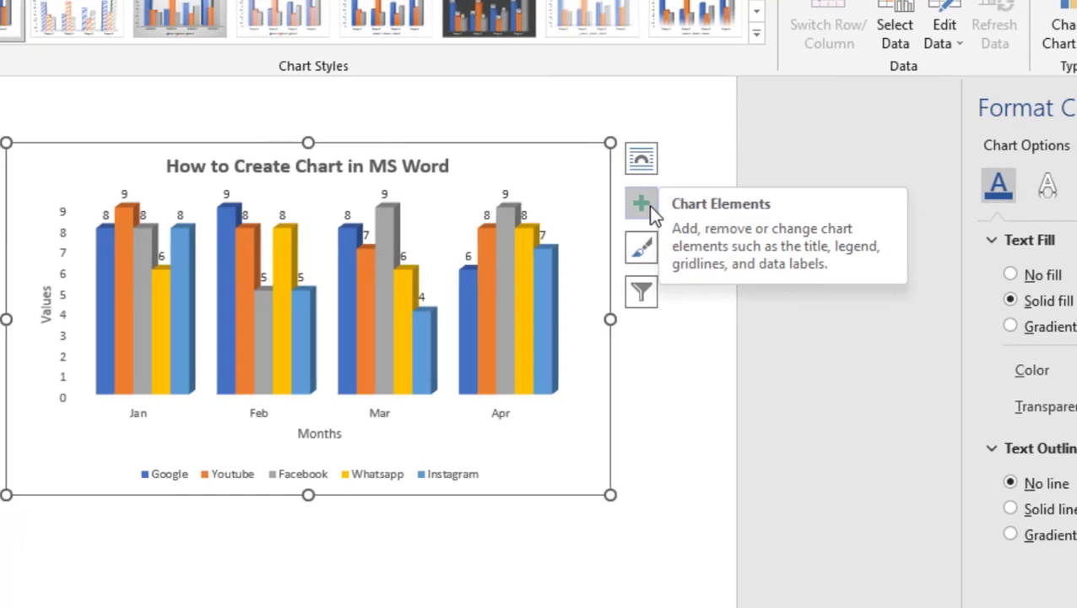
pyautogui.click(657, 252)
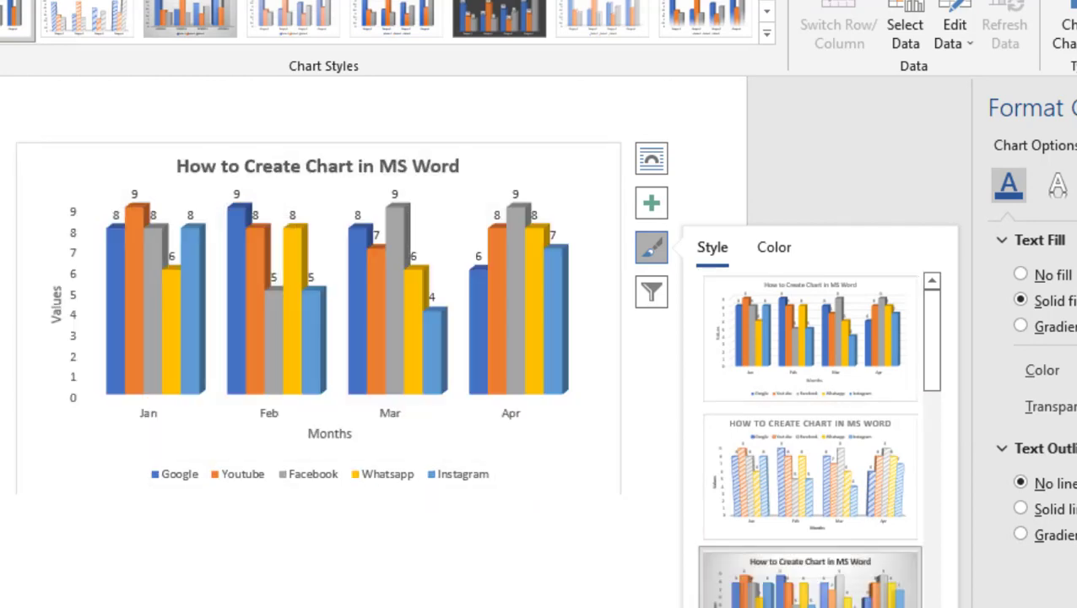
pyautogui.click(809, 581)
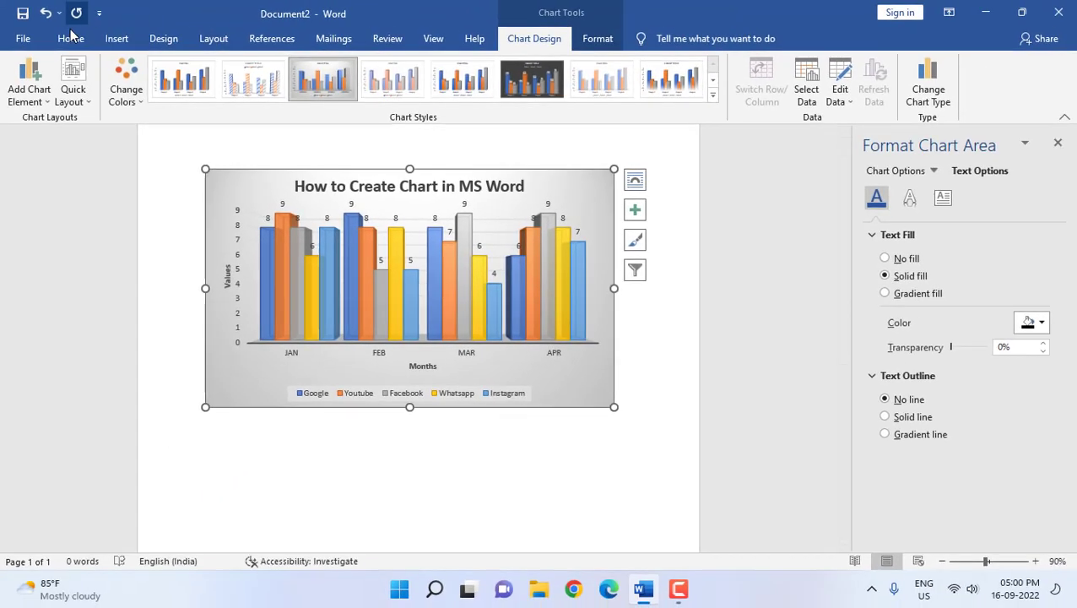
# Step: Set all of the chart's text to Calibri (Body) at font size 13
pyautogui.click(72, 36)
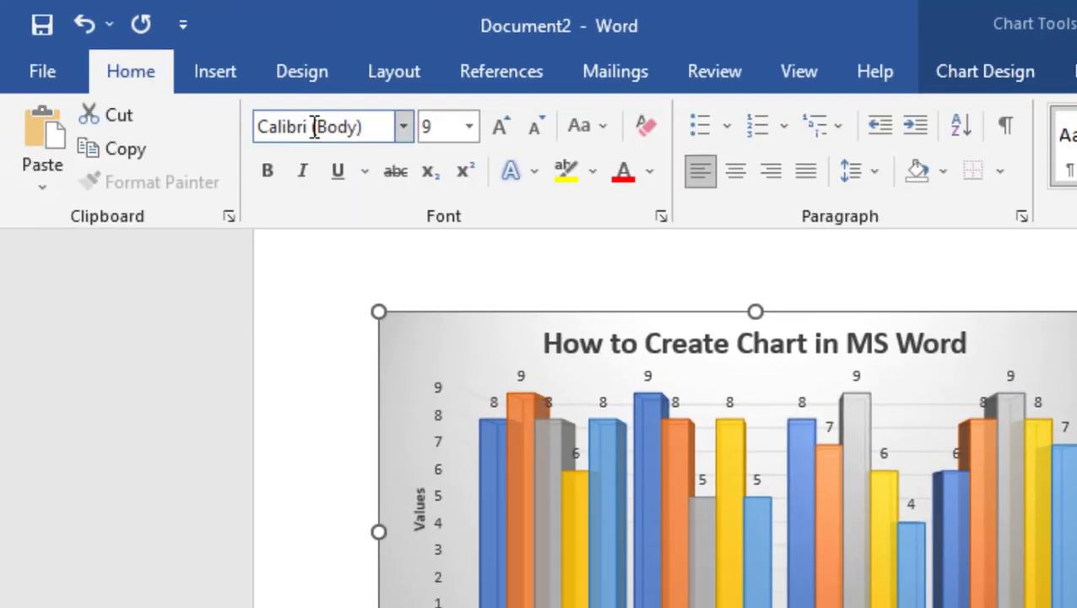
pyautogui.click(403, 137)
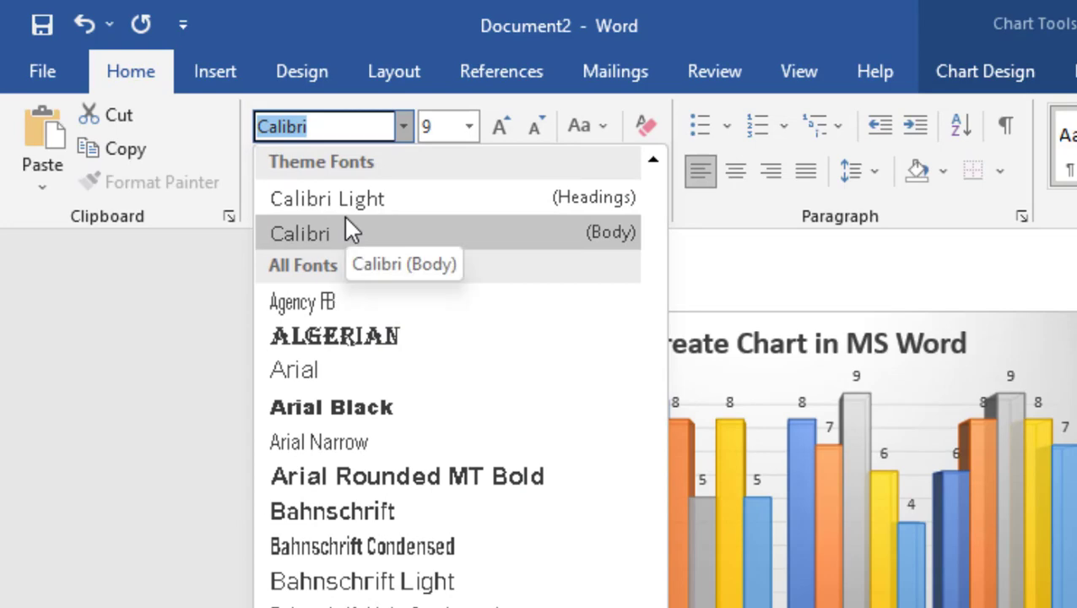
pyautogui.click(357, 236)
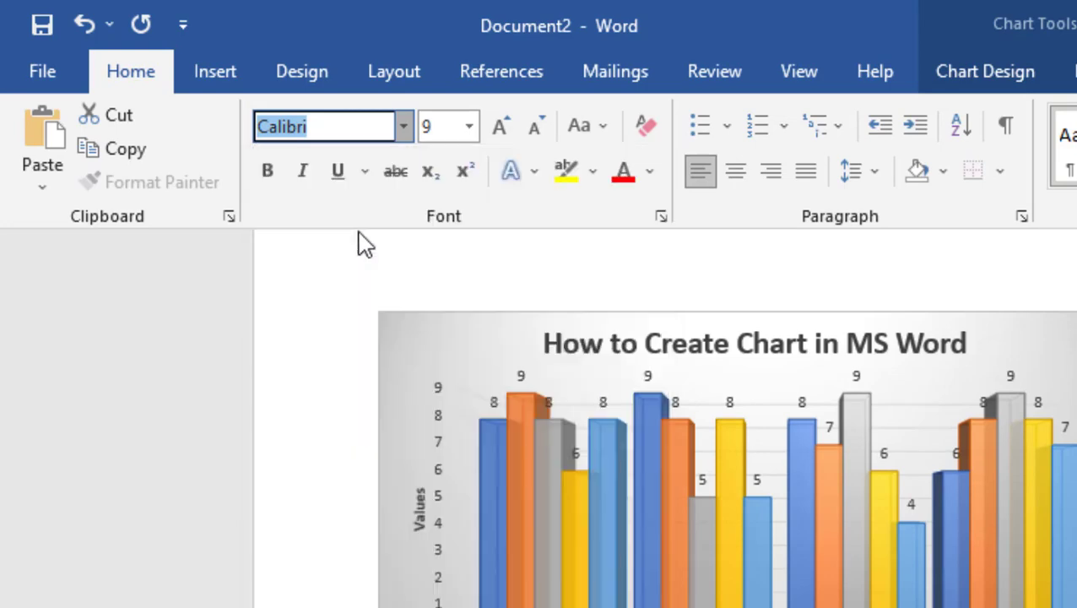
pyautogui.click(432, 126)
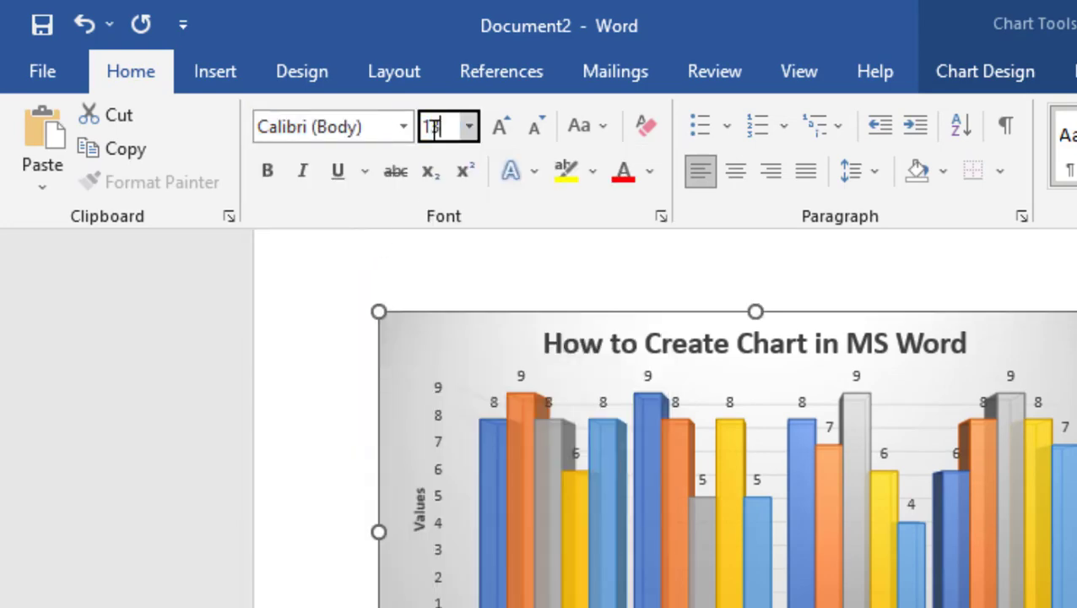
pyautogui.press('Return')
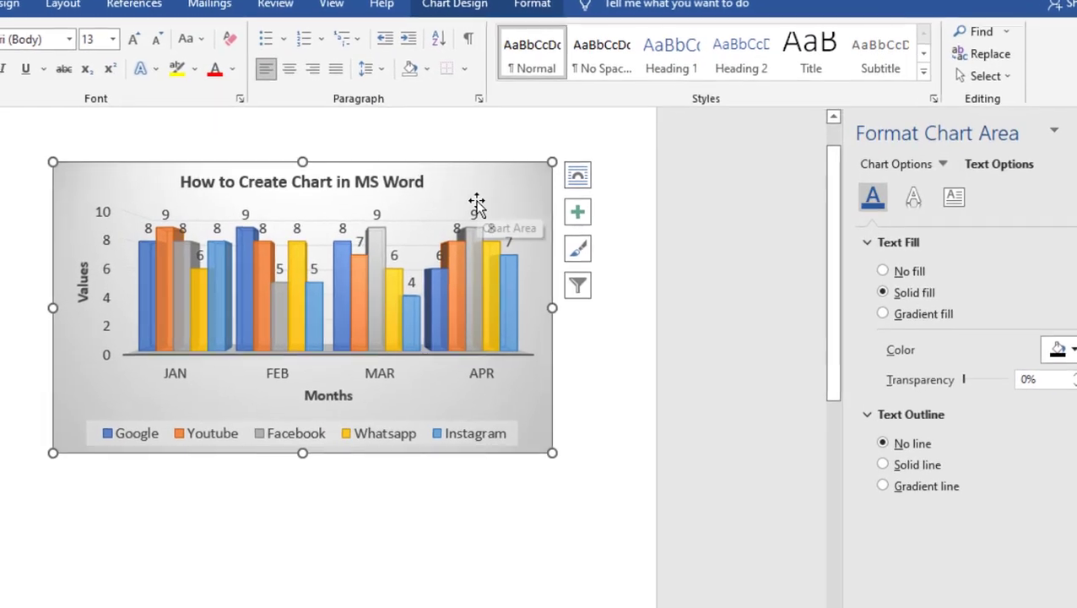
# Step: Fill the chart area's background with the picture file "tt" from the Desktop
pyautogui.click(577, 211)
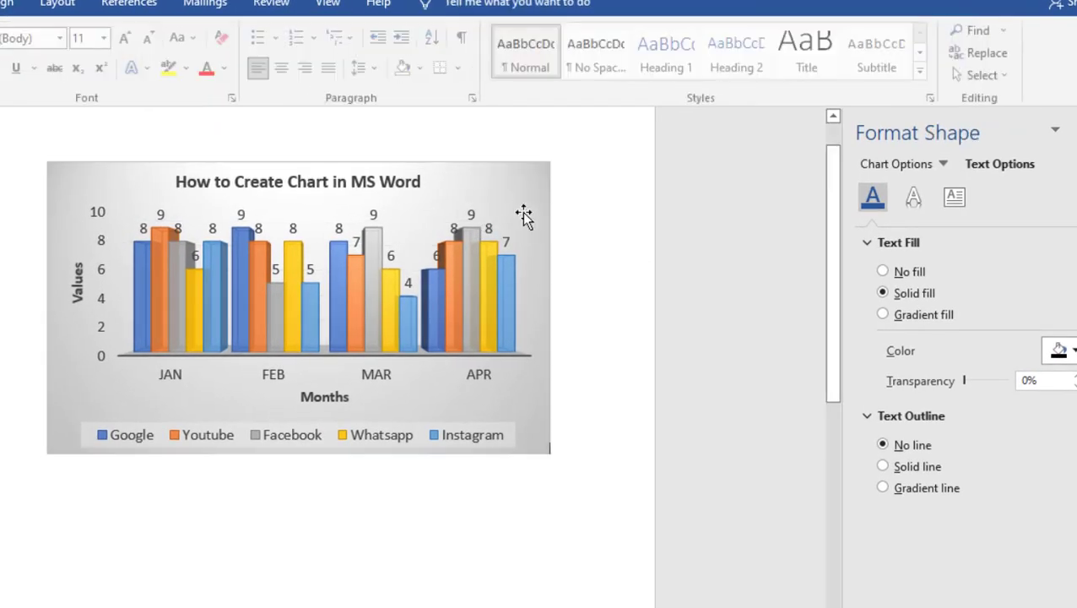
pyautogui.click(521, 212)
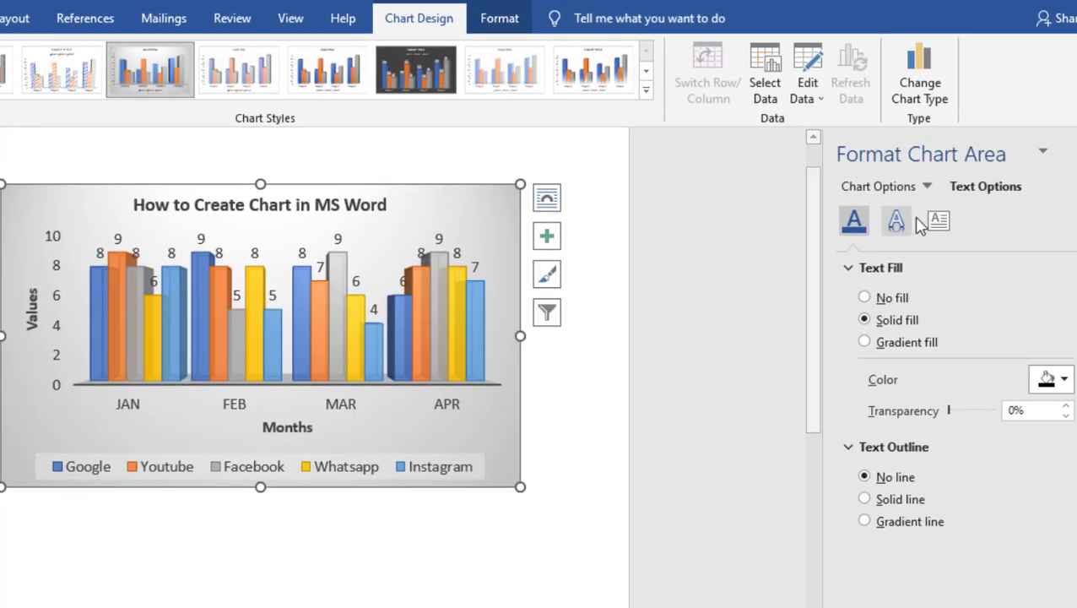
pyautogui.click(901, 187)
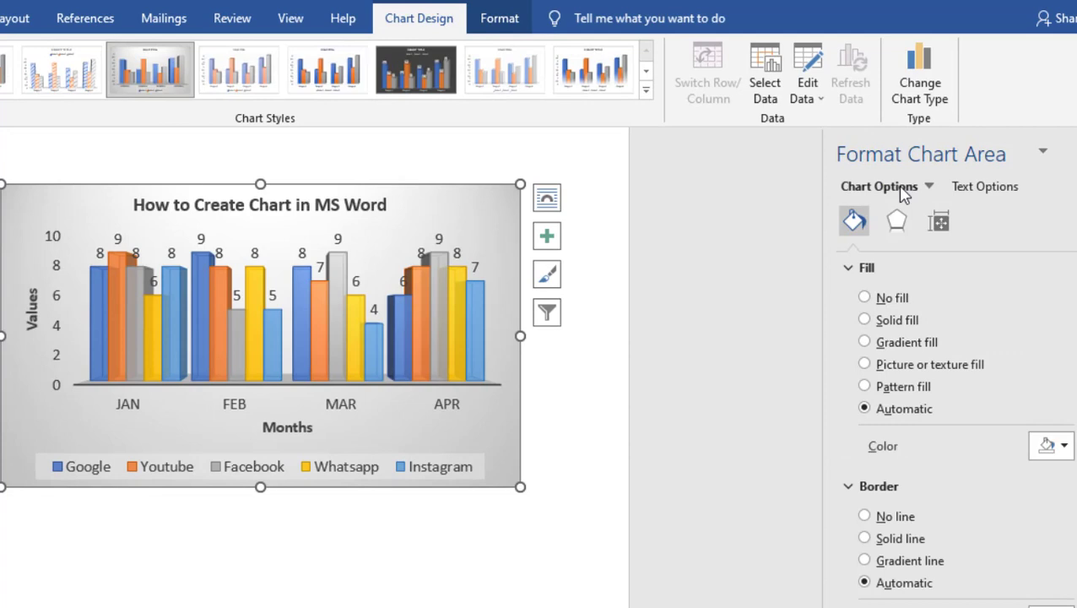
pyautogui.click(881, 370)
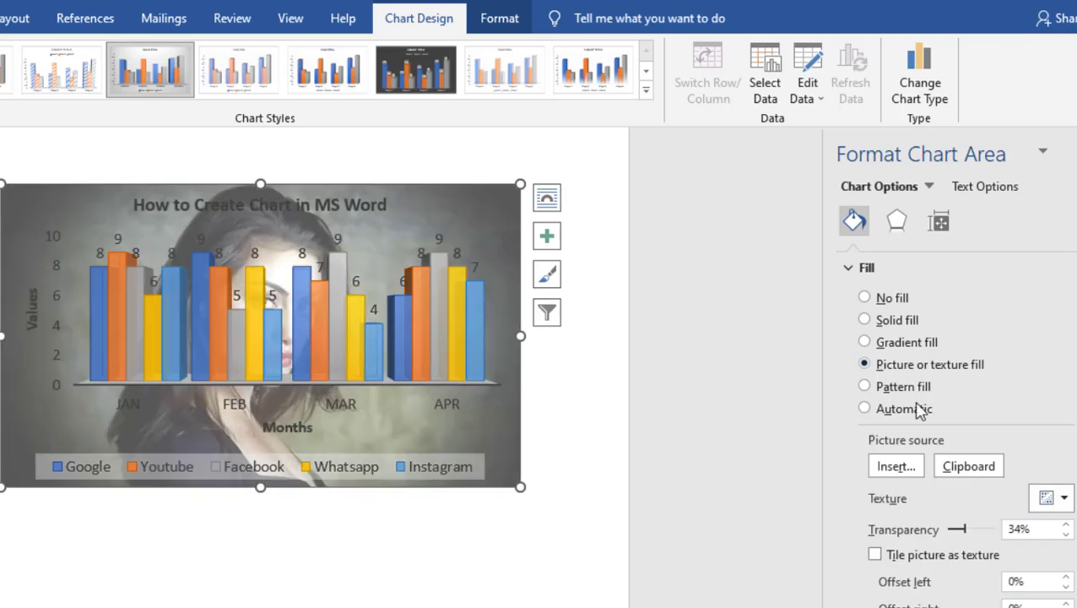
pyautogui.click(899, 470)
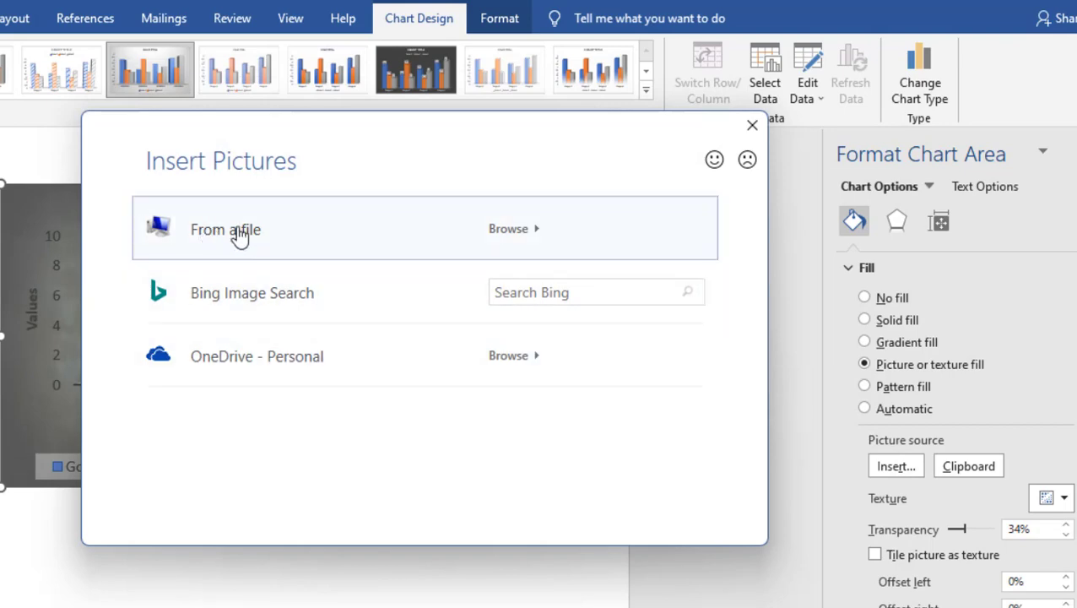
pyautogui.click(302, 244)
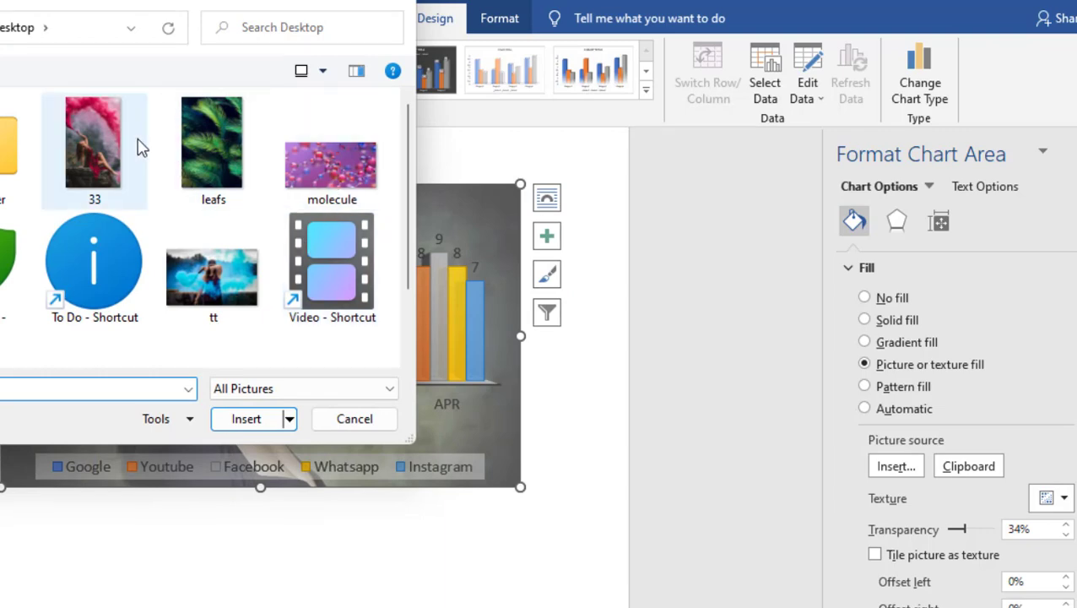
pyautogui.click(223, 278)
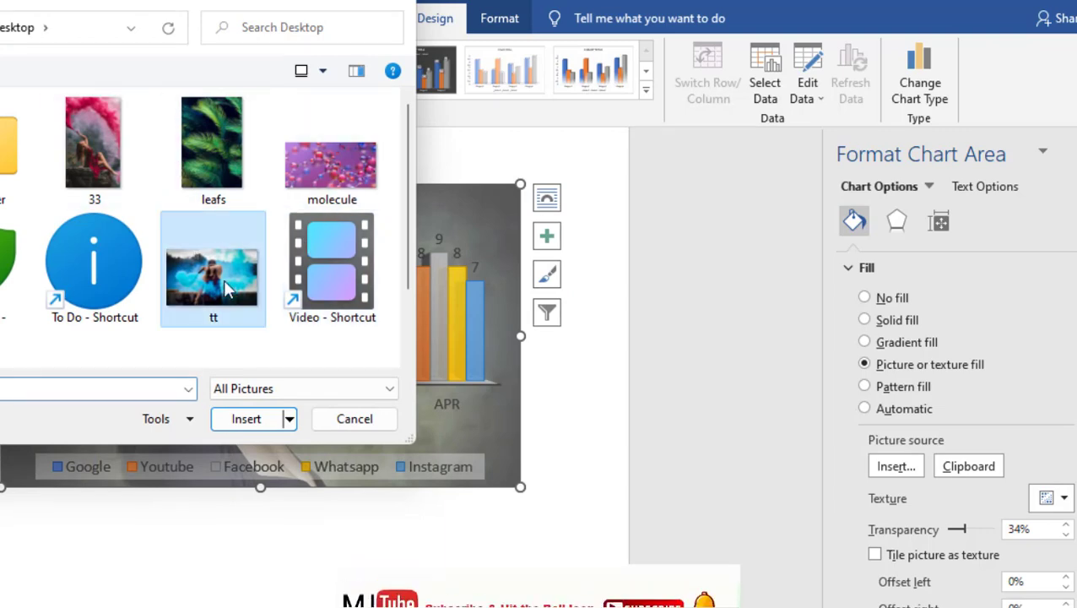
pyautogui.click(245, 417)
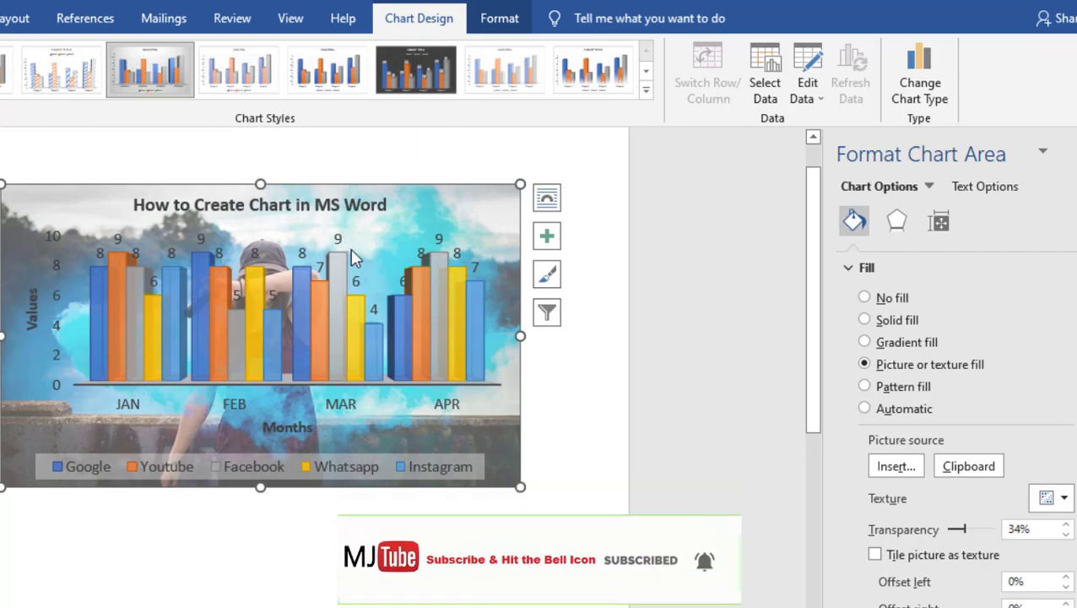
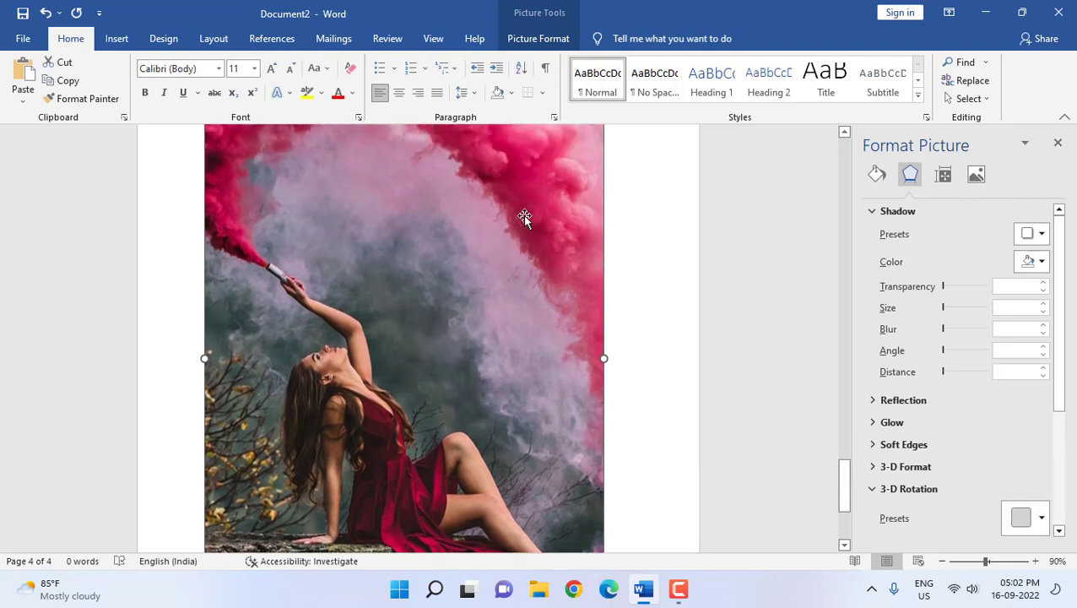
# Step: Shrink the red smoke picture to a small thumbnail and reduce the molecule picture to less than half its width
pyautogui.moveTo(602, 233); pyautogui.dragTo(397, 156)
pyautogui.scroll(5, 340, 328)
pyautogui.click(340, 328)
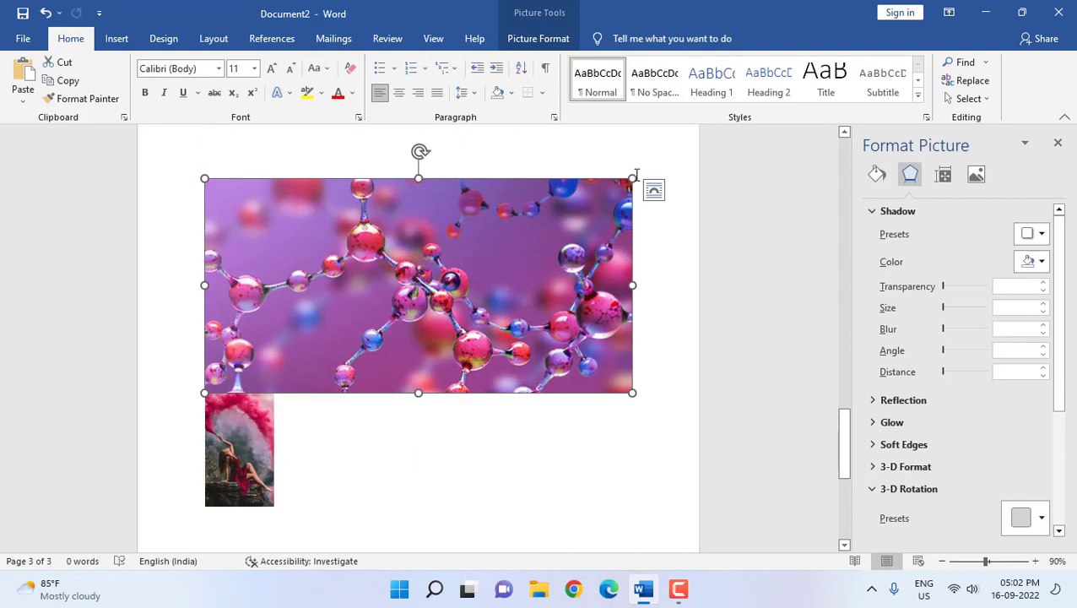
pyautogui.moveTo(637, 180); pyautogui.dragTo(397, 308)
# Step: Shrink the wavy-line picture and the green leaf picture so the inserted pictures fit beneath the chart
pyautogui.scroll(5, 484, 368)
pyautogui.click(524, 440)
pyautogui.moveTo(545, 449); pyautogui.dragTo(473, 422)
pyautogui.click(409, 216)
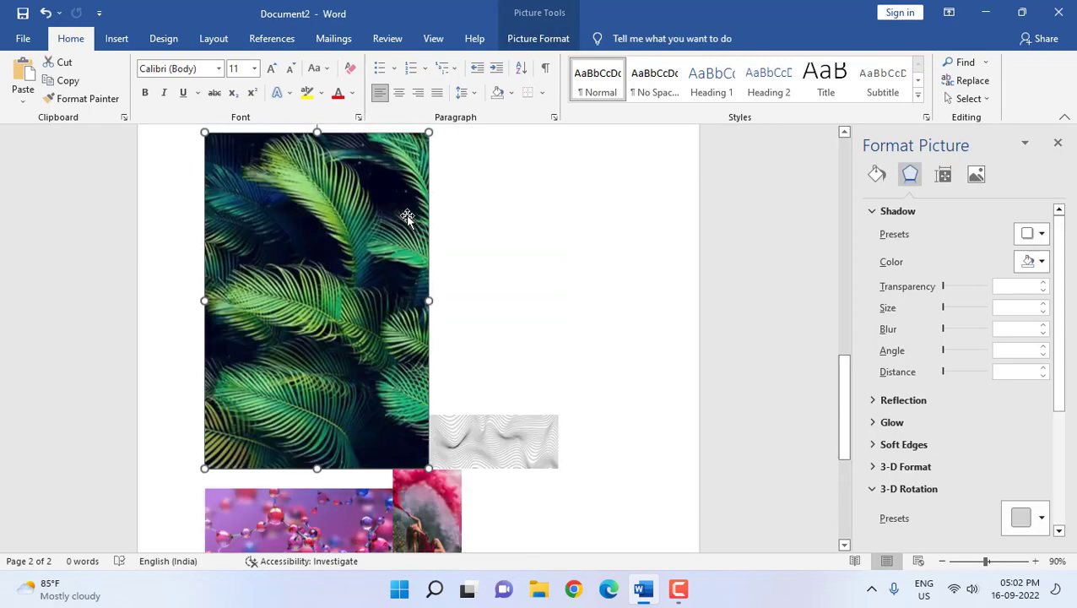
pyautogui.moveTo(428, 468); pyautogui.dragTo(291, 268)
pyautogui.scroll(5, 384, 294)
pyautogui.click(386, 340)
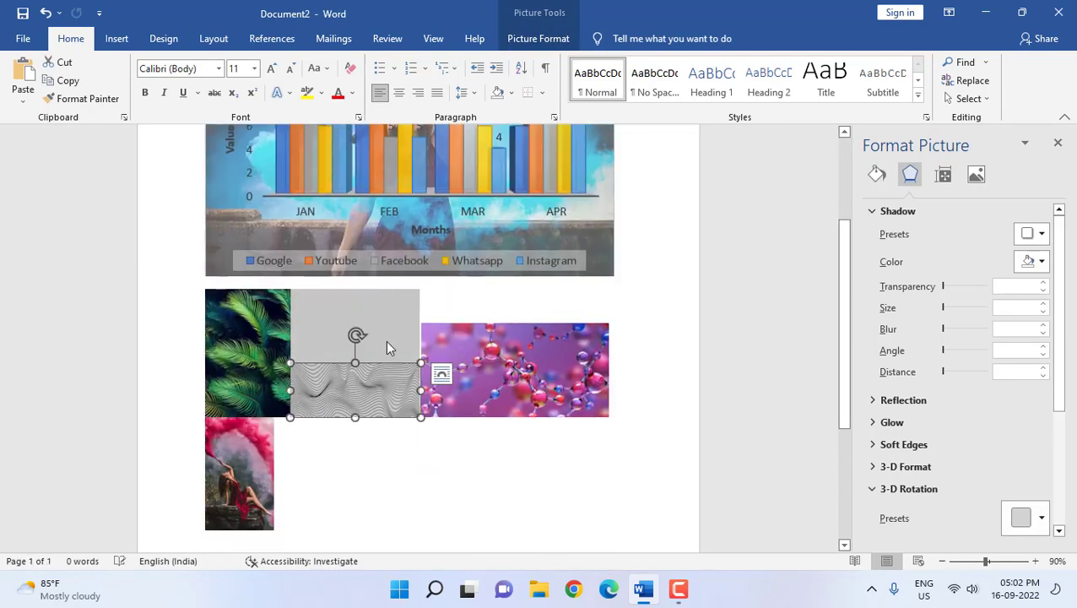
pyautogui.scroll(3, 388, 342)
pyautogui.click(673, 343)
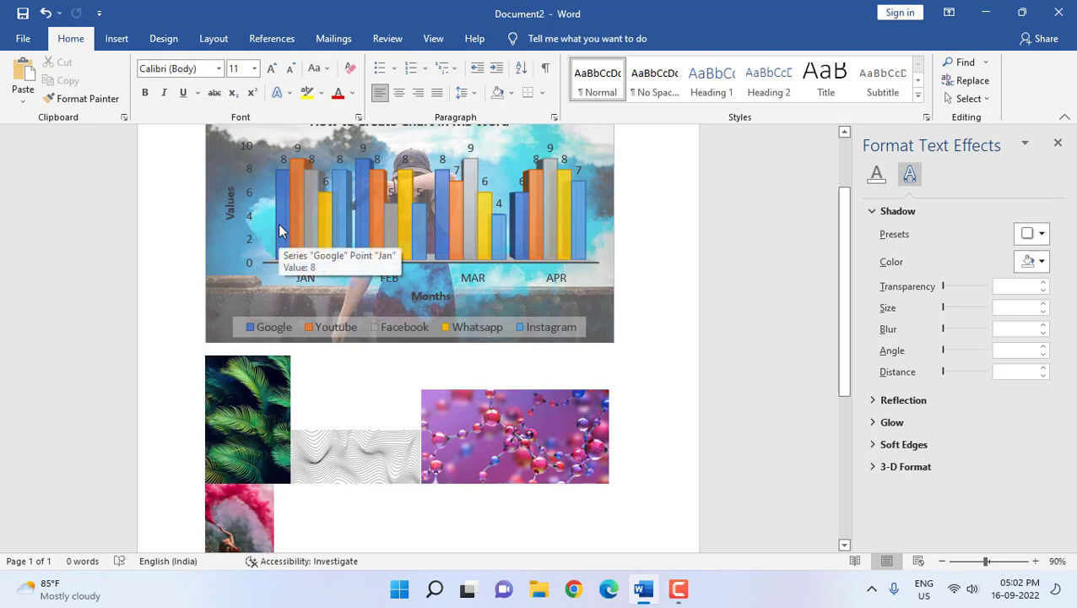
pyautogui.click(168, 377)
pyautogui.click(329, 394)
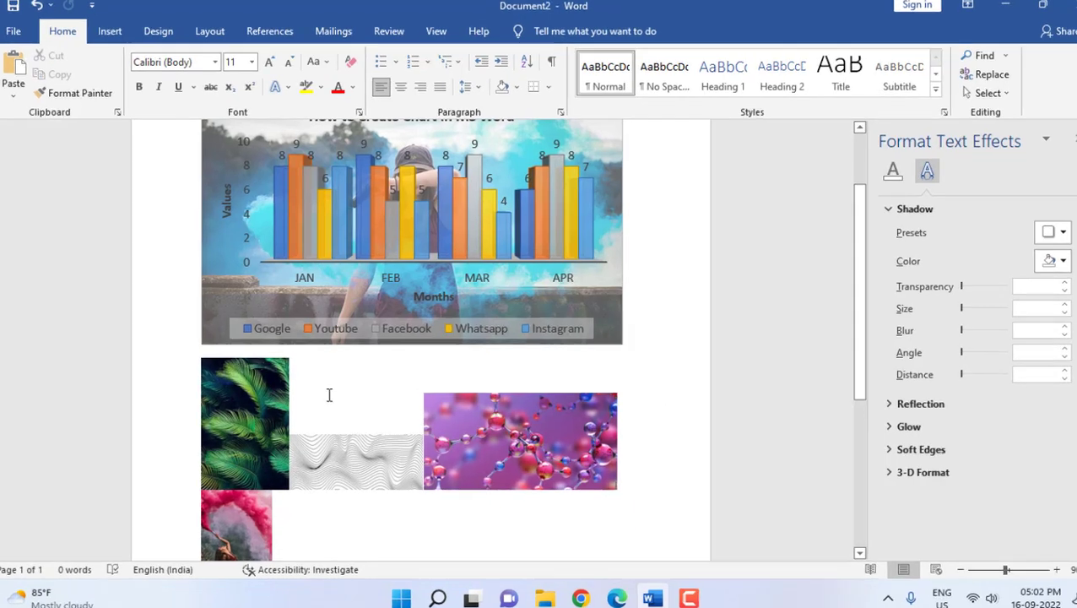
# Step: Copy the green leaf picture and use it as the fill of the chart's Google series columns
pyautogui.click(271, 384)
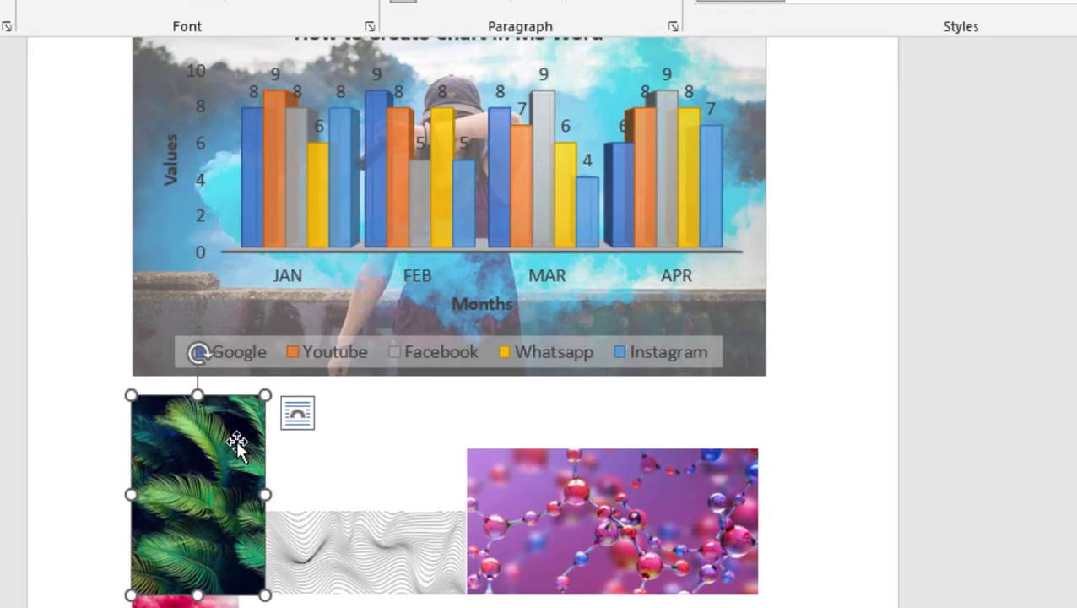
pyautogui.click(258, 152)
pyautogui.scroll(3, 251, 161)
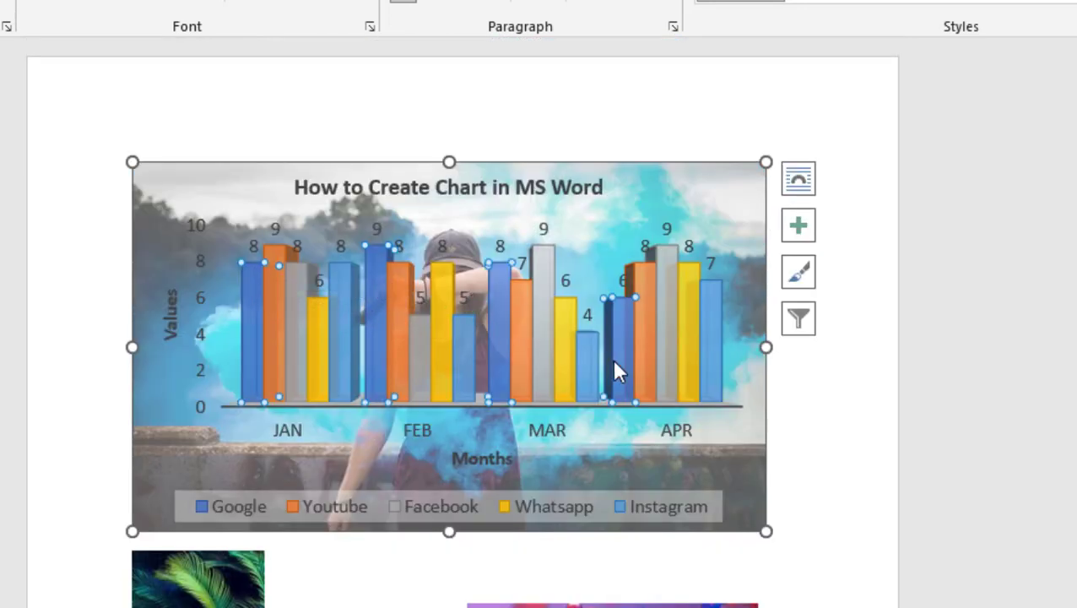
pyautogui.moveTo(614, 363)
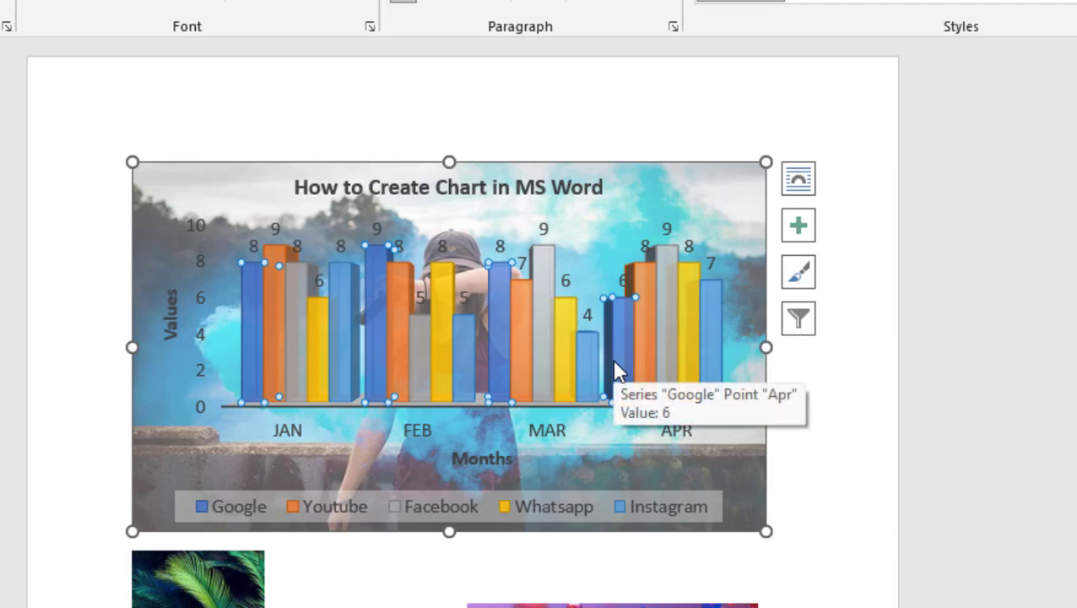
pyautogui.hotkey('ctrl', 'v')
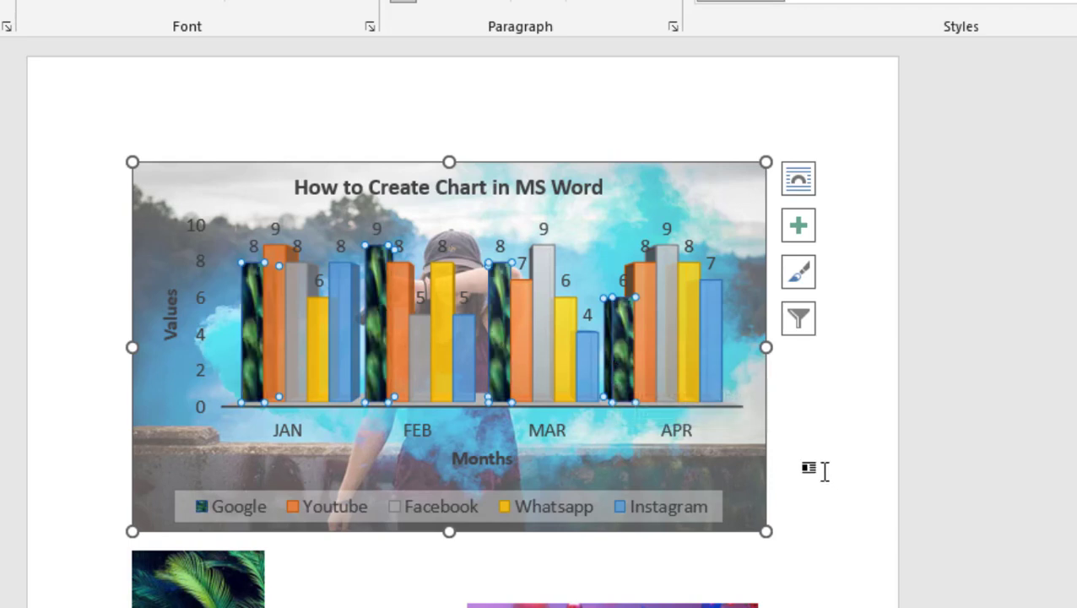
pyautogui.click(825, 471)
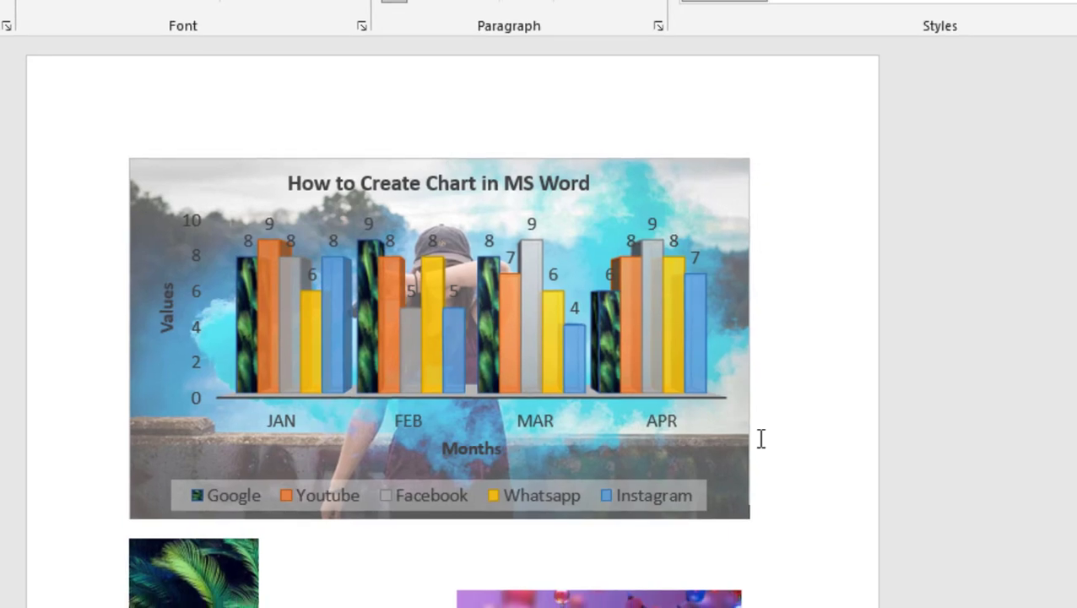
# Step: Copy the red smoke picture and use it as the fill of the Instagram series columns
pyautogui.scroll(-3, 845, 434)
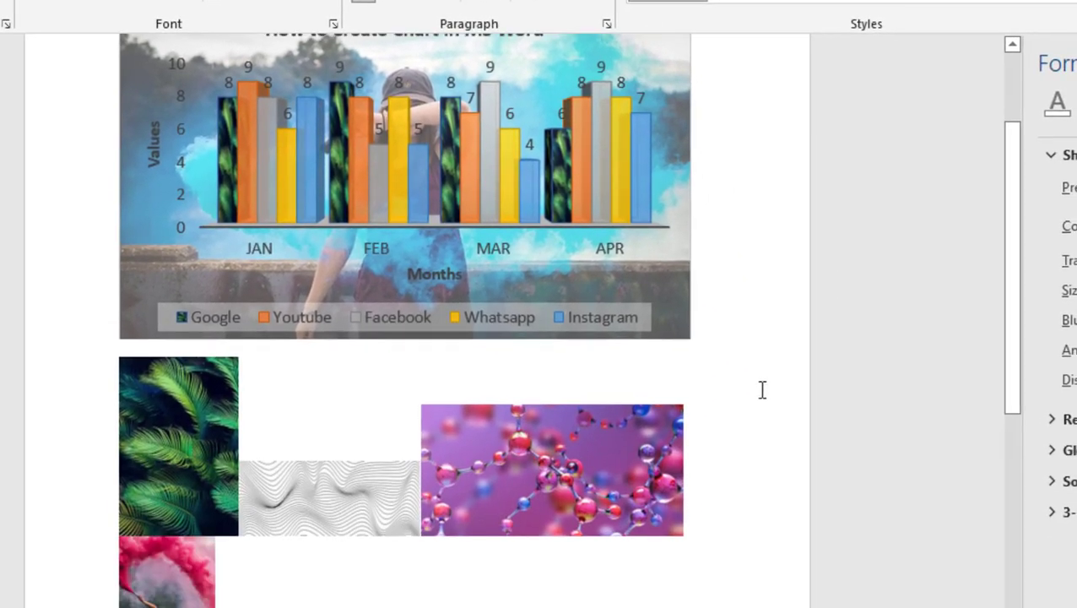
pyautogui.scroll(-3, 761, 389)
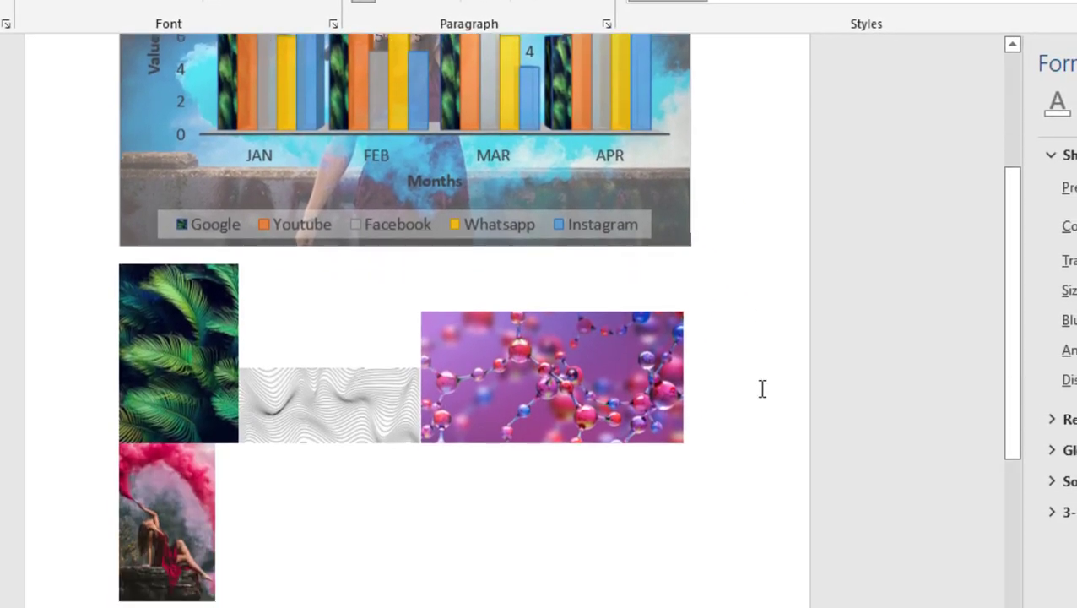
pyautogui.scroll(2, 761, 389)
pyautogui.scroll(-4, 638, 397)
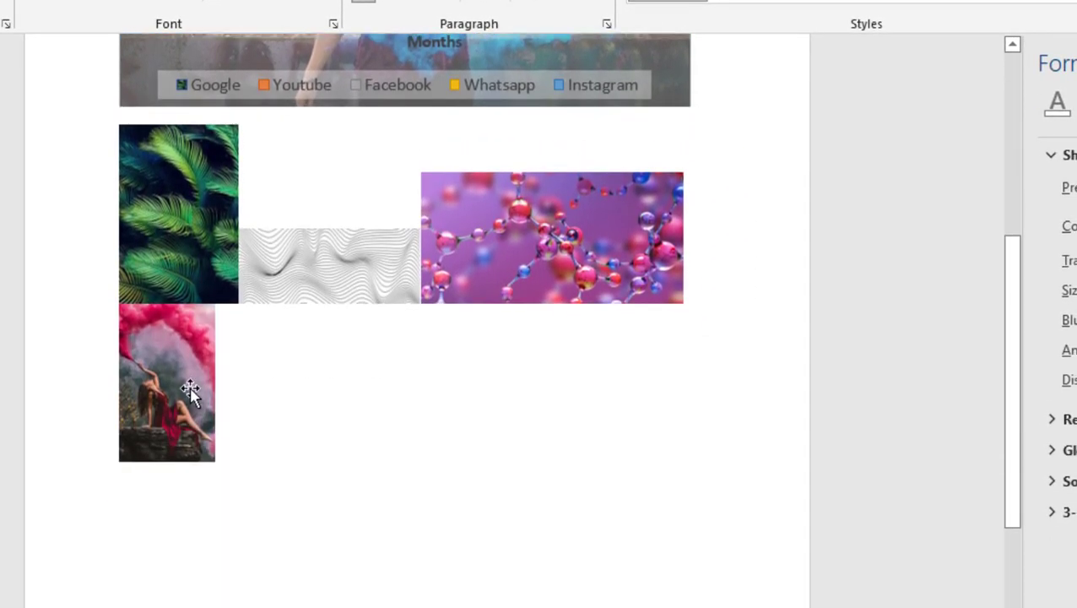
pyautogui.click(190, 390)
pyautogui.scroll(5, 471, 480)
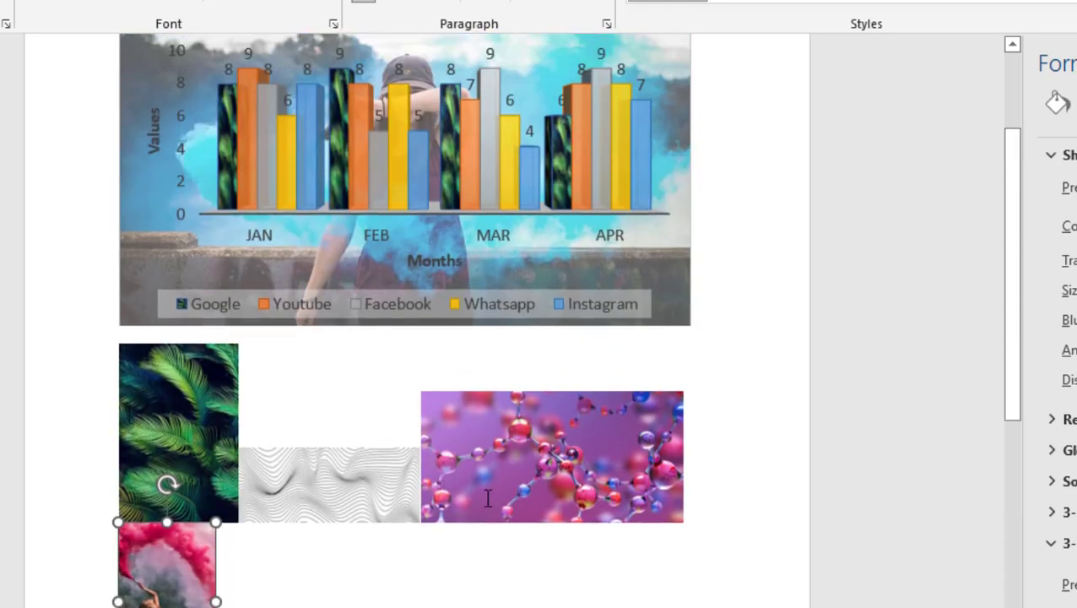
pyautogui.click(531, 332)
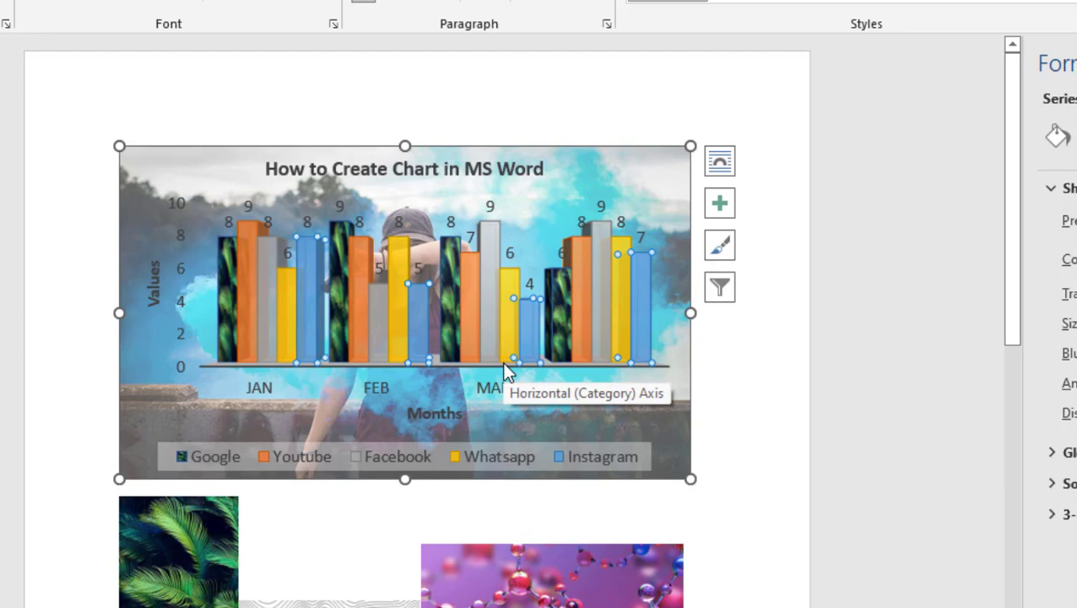
pyautogui.hotkey('ctrl', 'v')
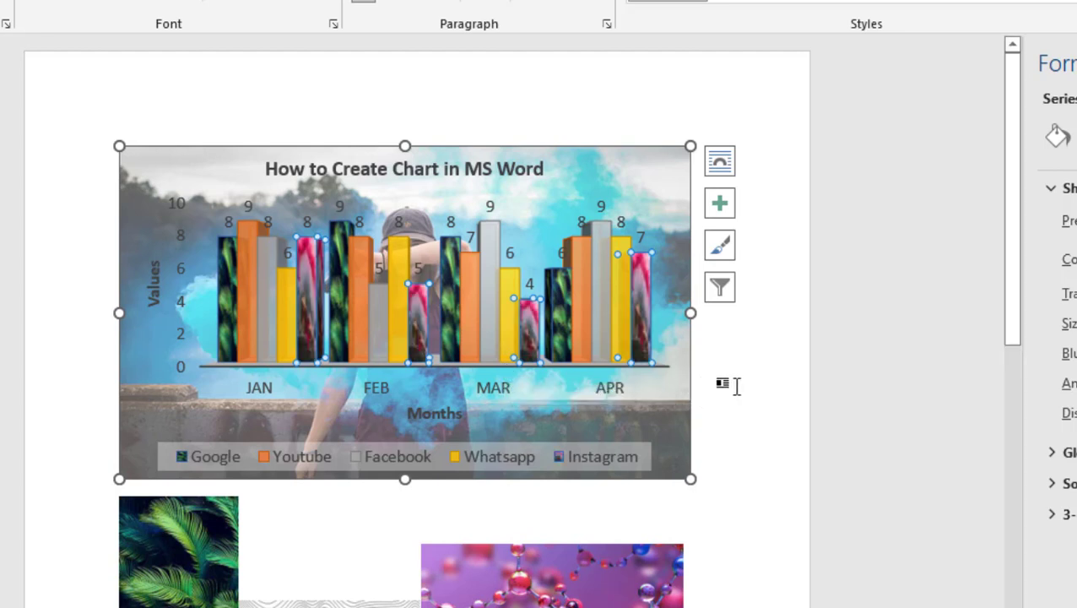
pyautogui.click(735, 385)
# Step: Raise the transparency of the chart area's picture fill to 72%
pyautogui.moveTo(471, 260)
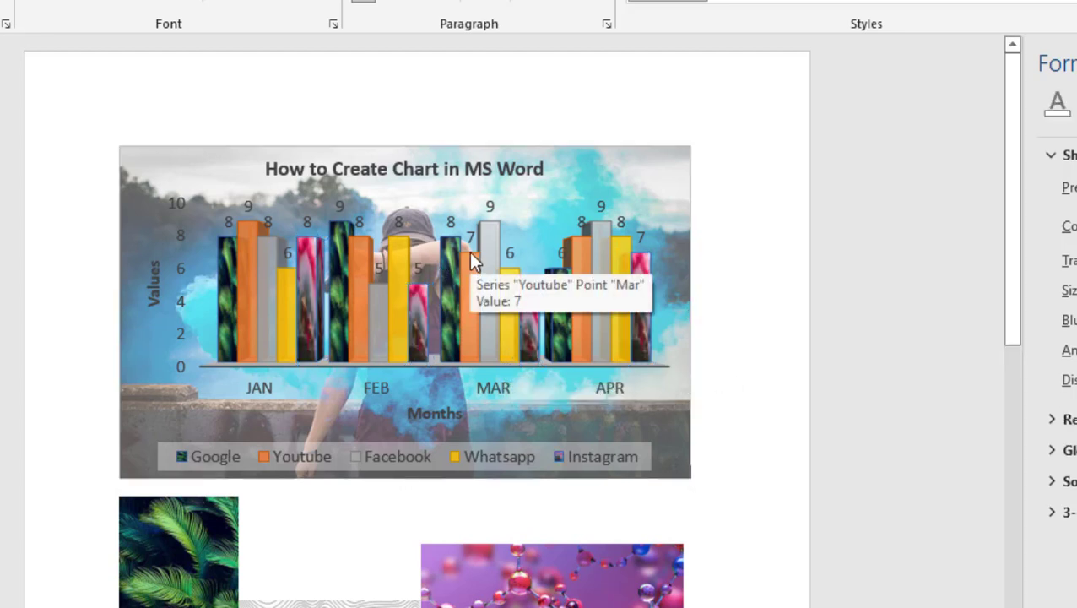
pyautogui.click(651, 166)
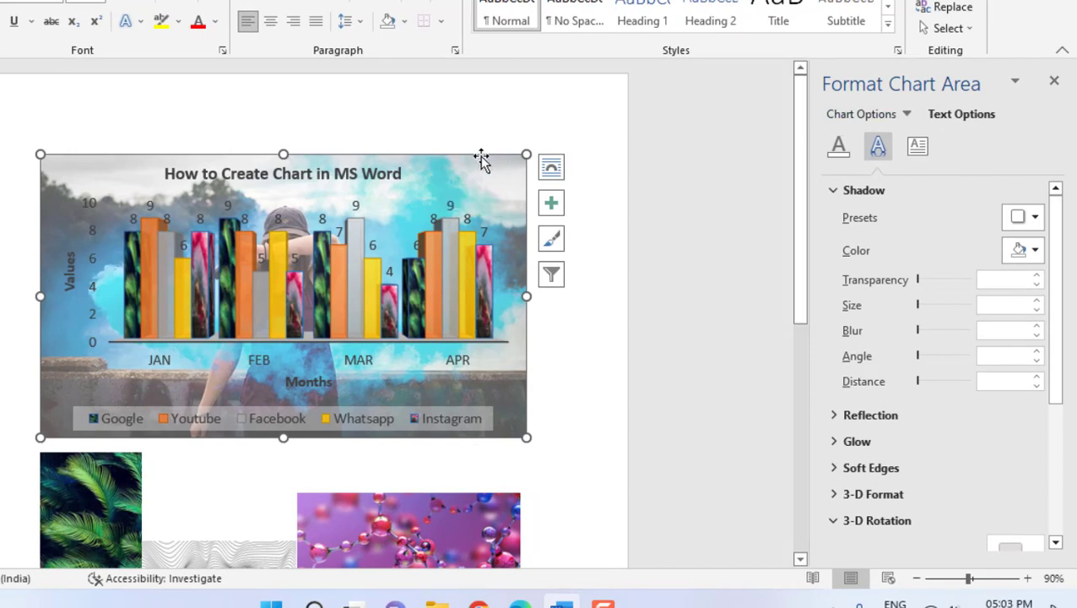
pyautogui.click(875, 119)
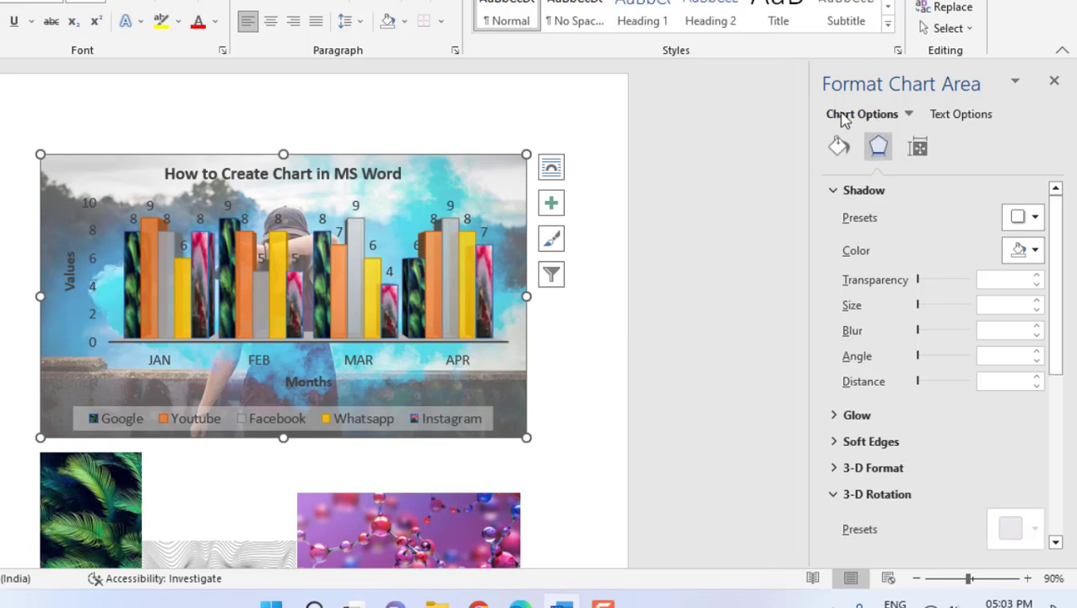
pyautogui.click(839, 146)
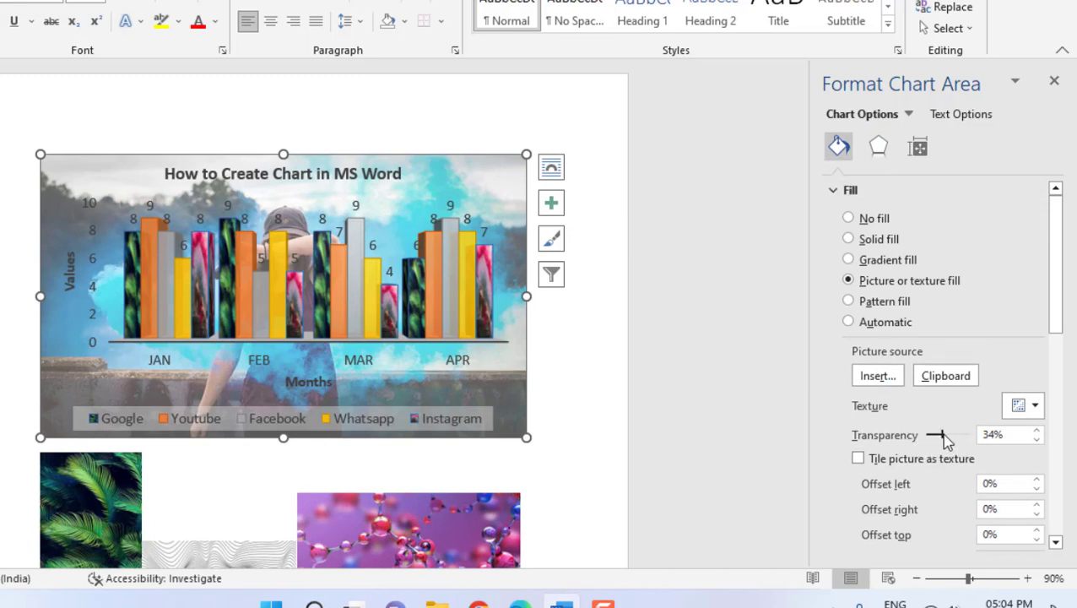
pyautogui.moveTo(943, 433); pyautogui.dragTo(960, 434)
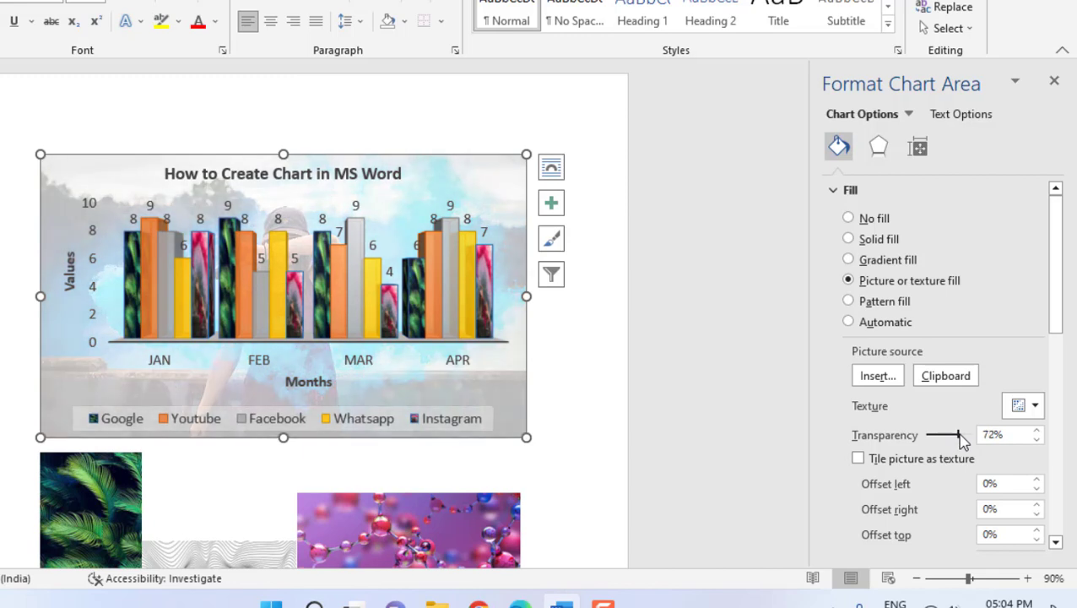
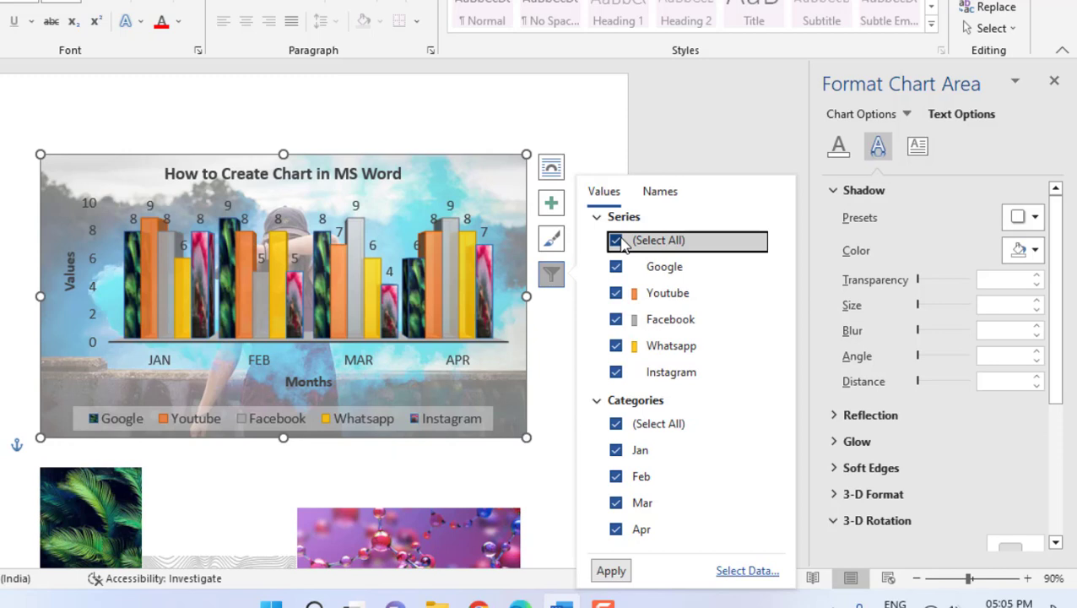
# Step: Close the chart's series filter list and move the column chart to the right on the page
pyautogui.click(580, 129)
pyautogui.moveTo(427, 165); pyautogui.dragTo(502, 161)
pyautogui.scroll(-3, 265, 288)
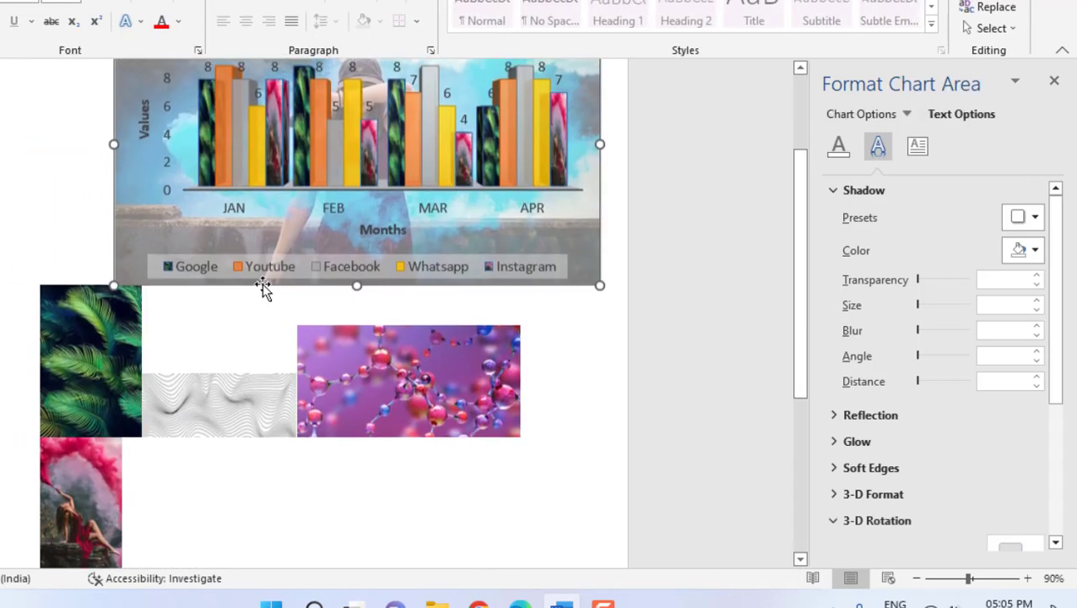
# Step: Insert nine blank lines beside the column chart to push the inserted pictures down and free space below it
pyautogui.click(65, 246)
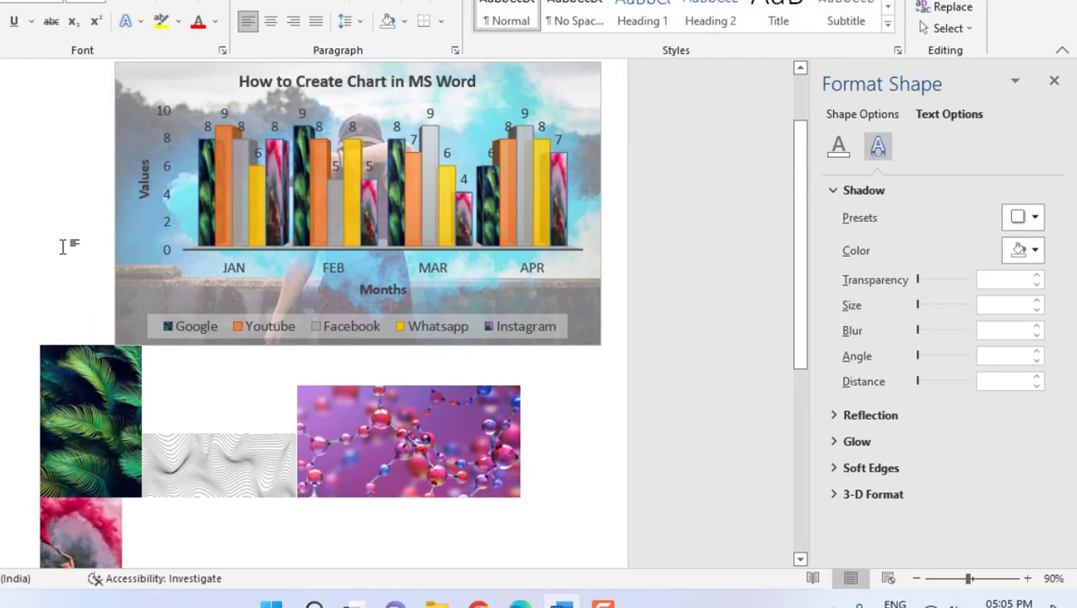
pyautogui.scroll(-5, 65, 245)
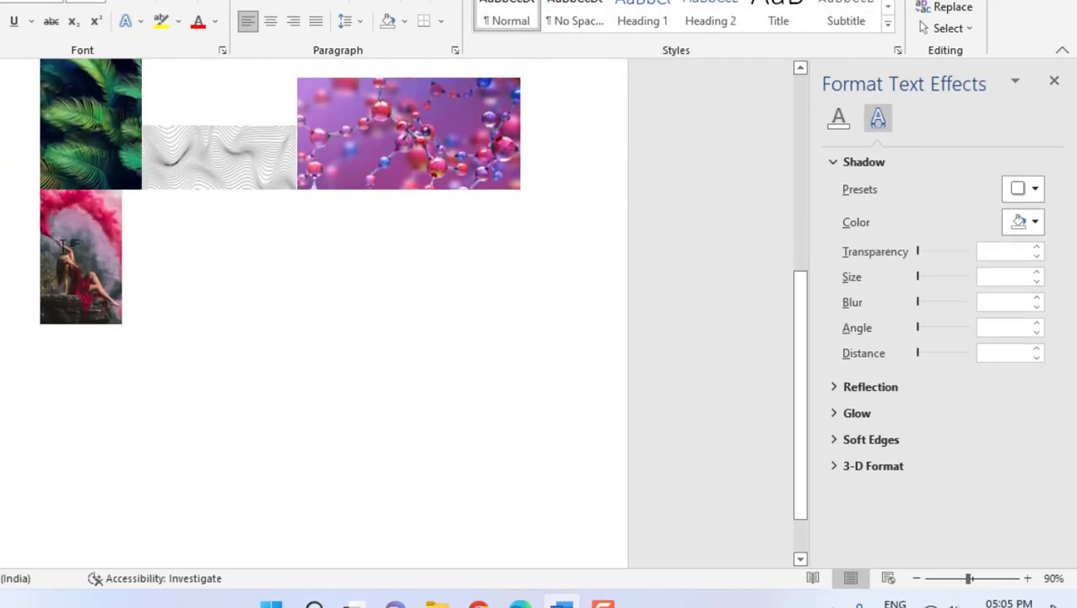
pyautogui.scroll(5, 65, 245)
pyautogui.press('Return')
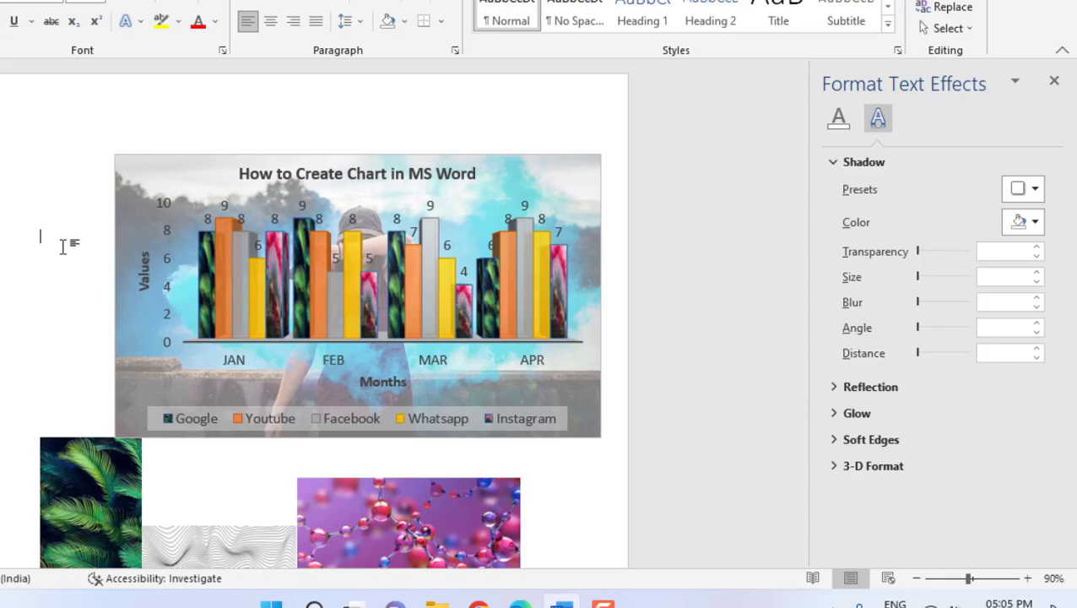
pyautogui.press('Return')
pyautogui.press('Return')
pyautogui.press('Return')
pyautogui.press('Return')
pyautogui.press('Return')
pyautogui.press('Return')
pyautogui.press('Return')
pyautogui.press('Return')
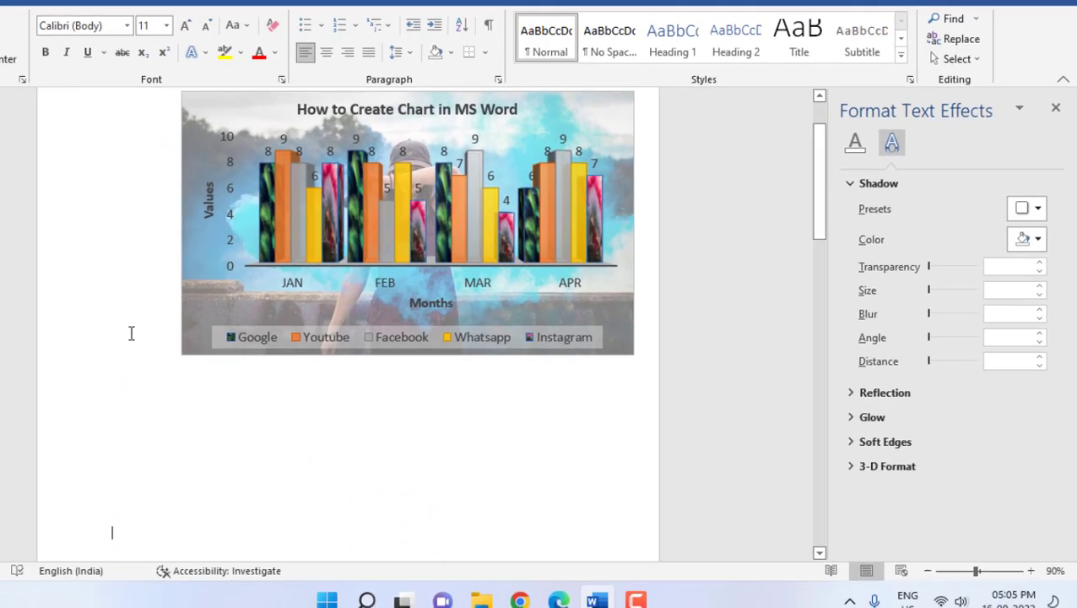
# Step: Insert a 3-D Pie chart in the free space below the column chart and close its small data sheet
pyautogui.click(262, 426)
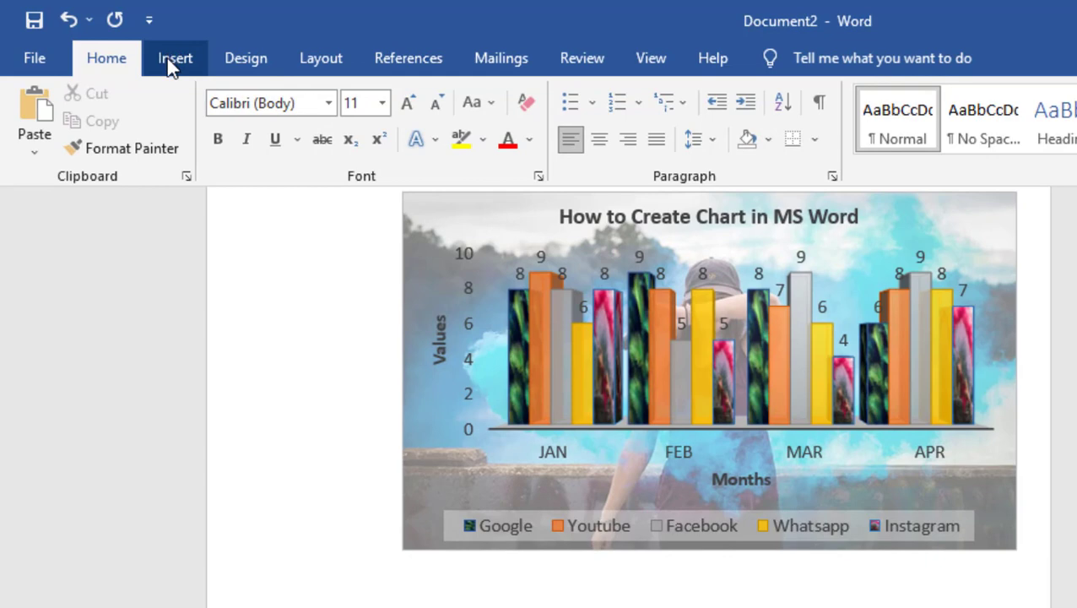
pyautogui.click(169, 57)
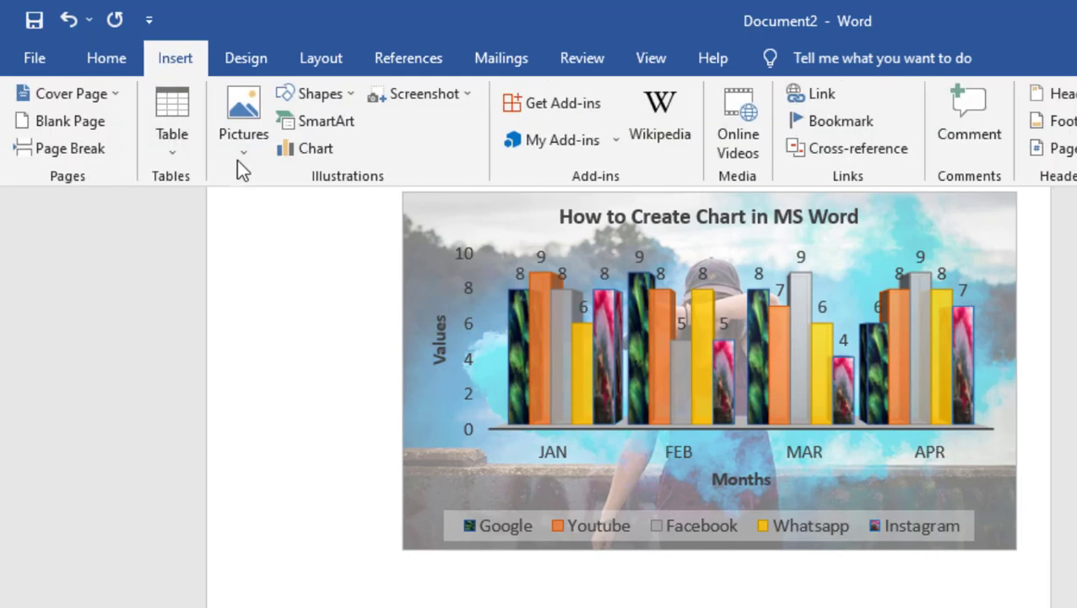
pyautogui.click(308, 149)
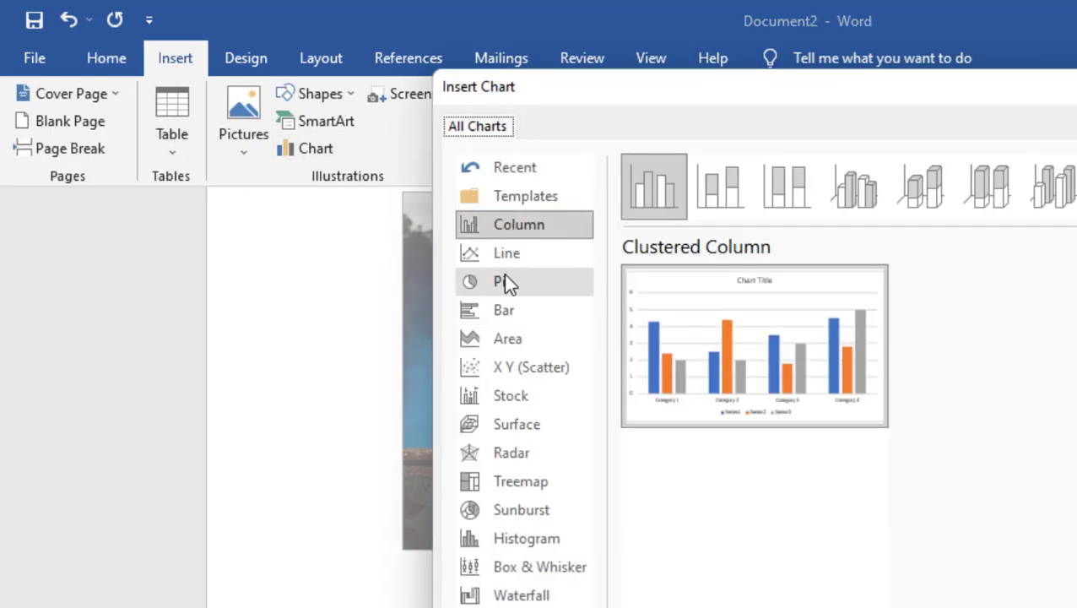
pyautogui.click(503, 279)
pyautogui.click(720, 188)
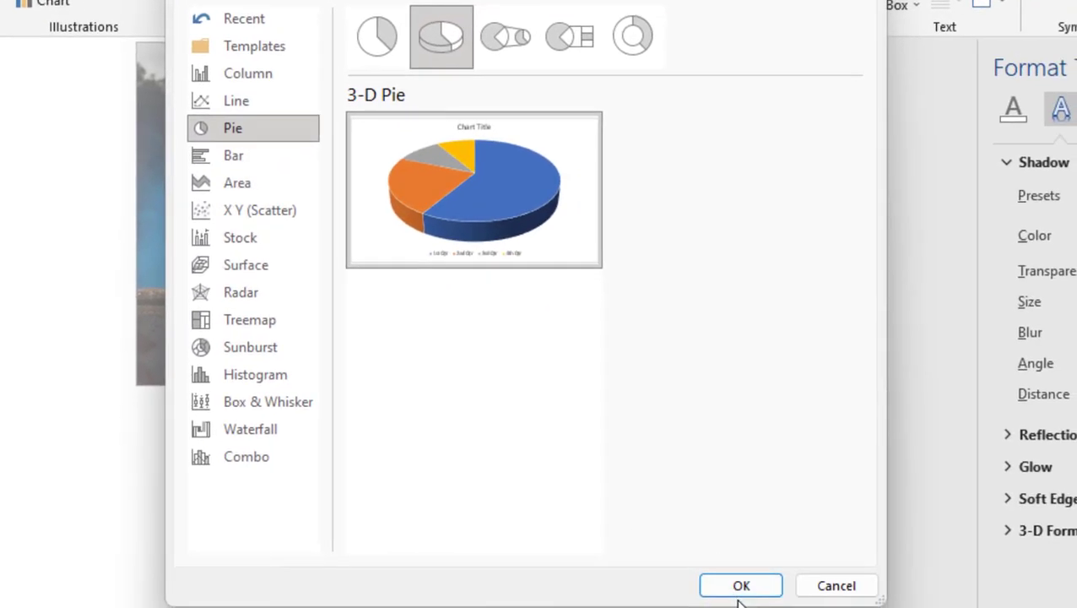
pyautogui.click(738, 585)
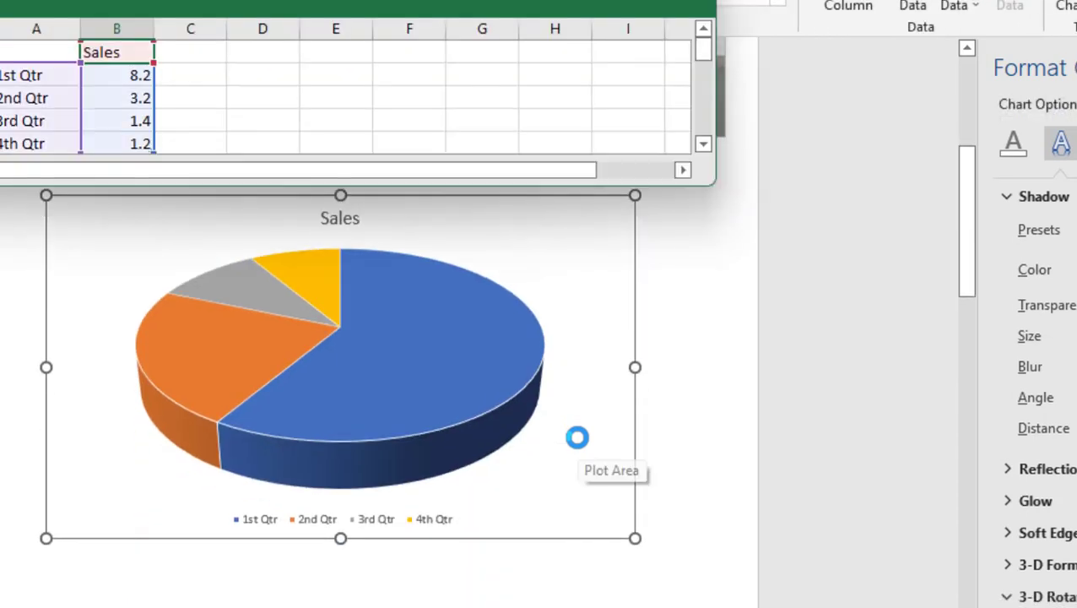
pyautogui.click(576, 434)
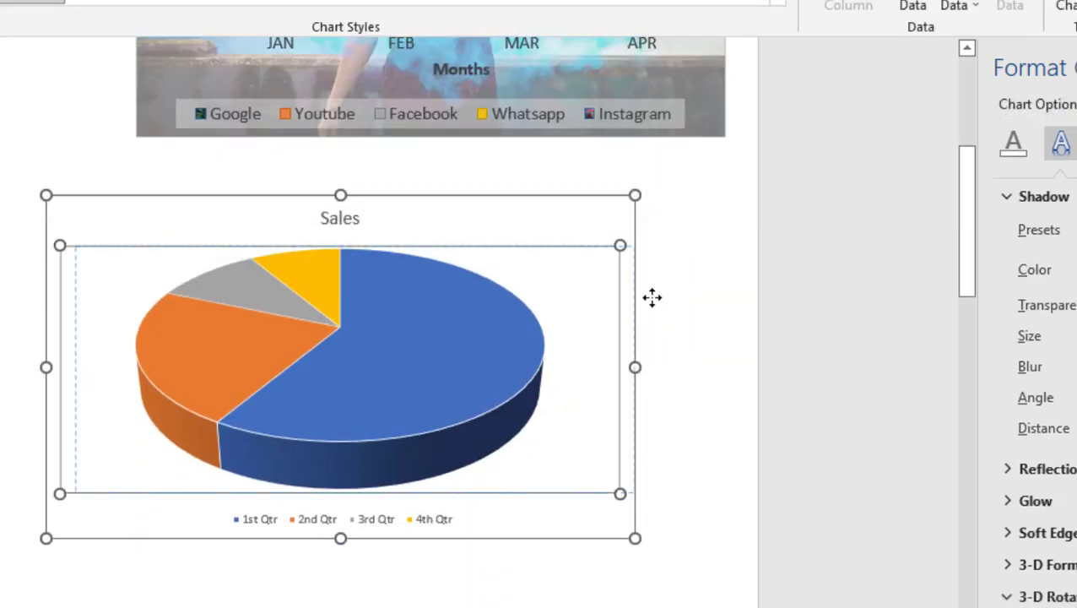
# Step: Open the pie chart's data in Excel, enlarge the data window and place it beside the chart
pyautogui.rightClick(590, 202)
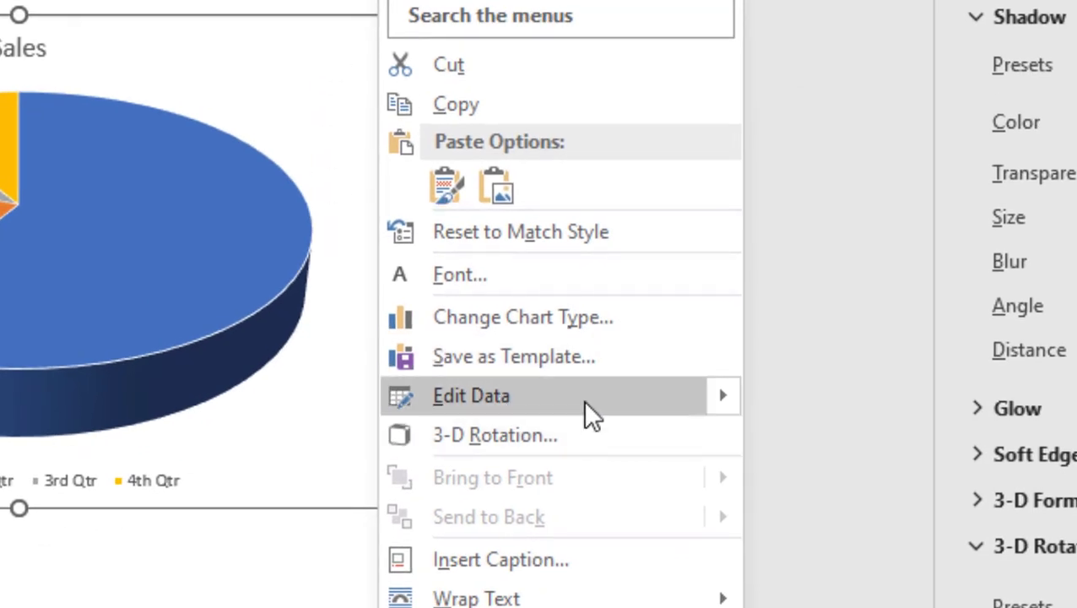
pyautogui.moveTo(723, 403)
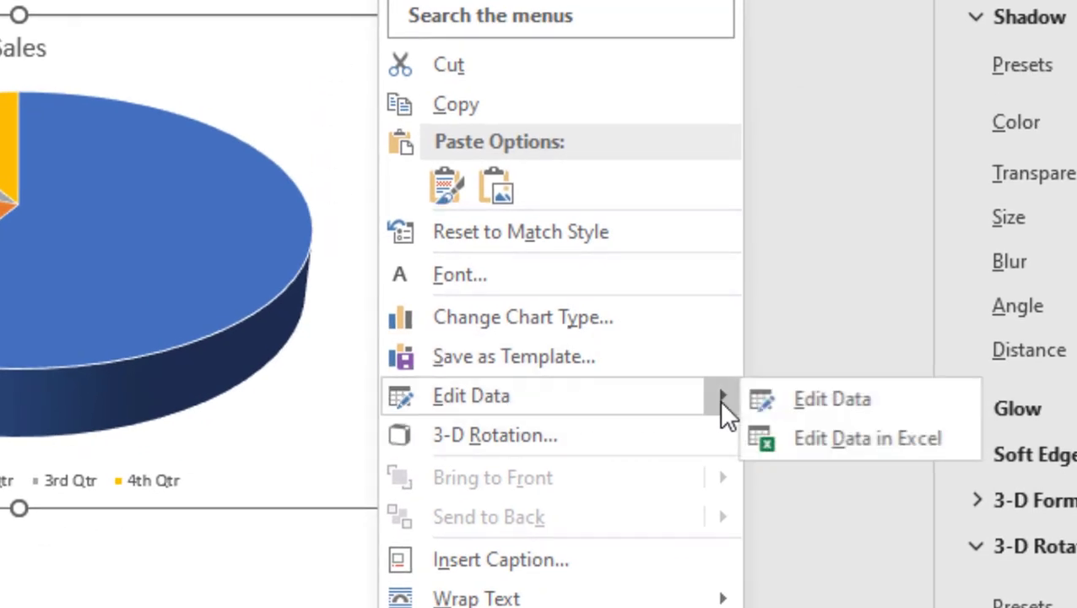
pyautogui.click(857, 436)
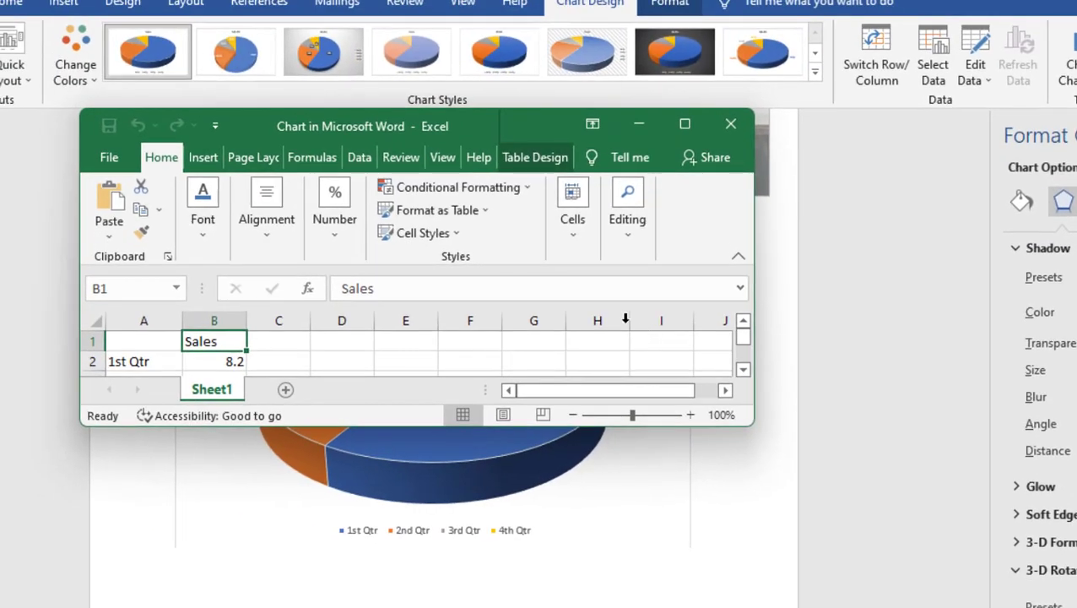
pyautogui.moveTo(749, 426); pyautogui.dragTo(837, 503)
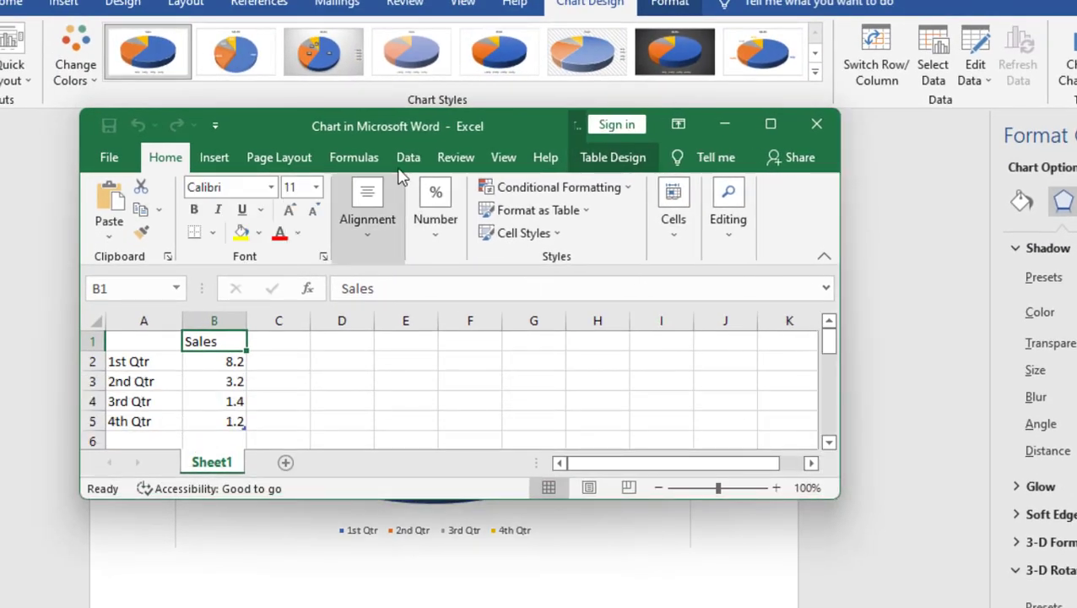
pyautogui.moveTo(315, 117); pyautogui.dragTo(882, 134)
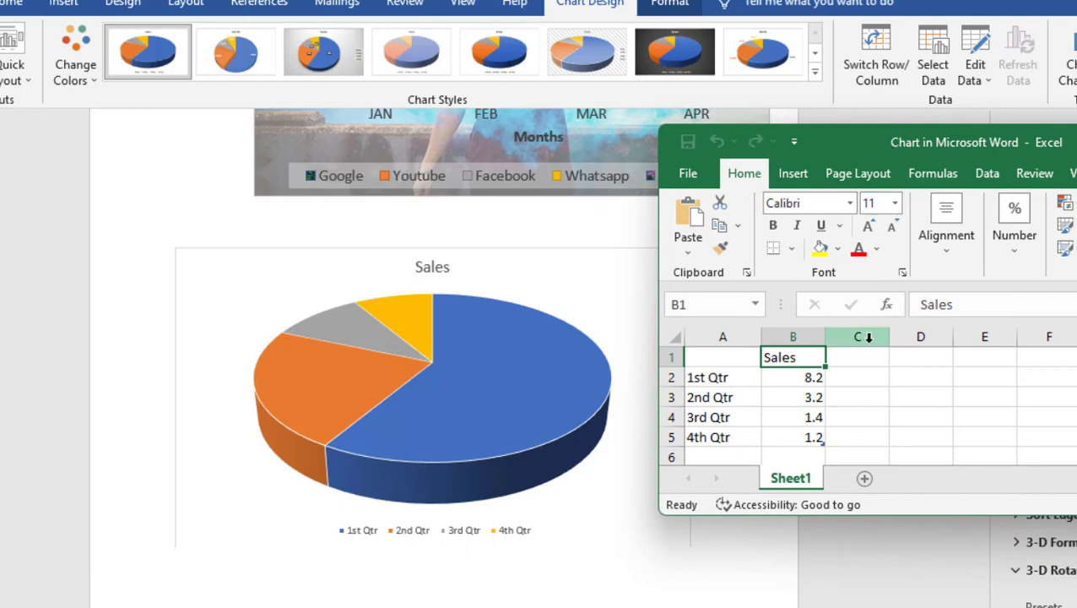
# Step: Examine the quarter labels and Sales values in the pie chart's worksheet
pyautogui.press('Down')
pyautogui.press('Down')
pyautogui.press('Down')
pyautogui.press('Down')
pyautogui.press('Down')
pyautogui.press('Down')
pyautogui.press('Left')
pyautogui.press('Up')
pyautogui.press('Up')
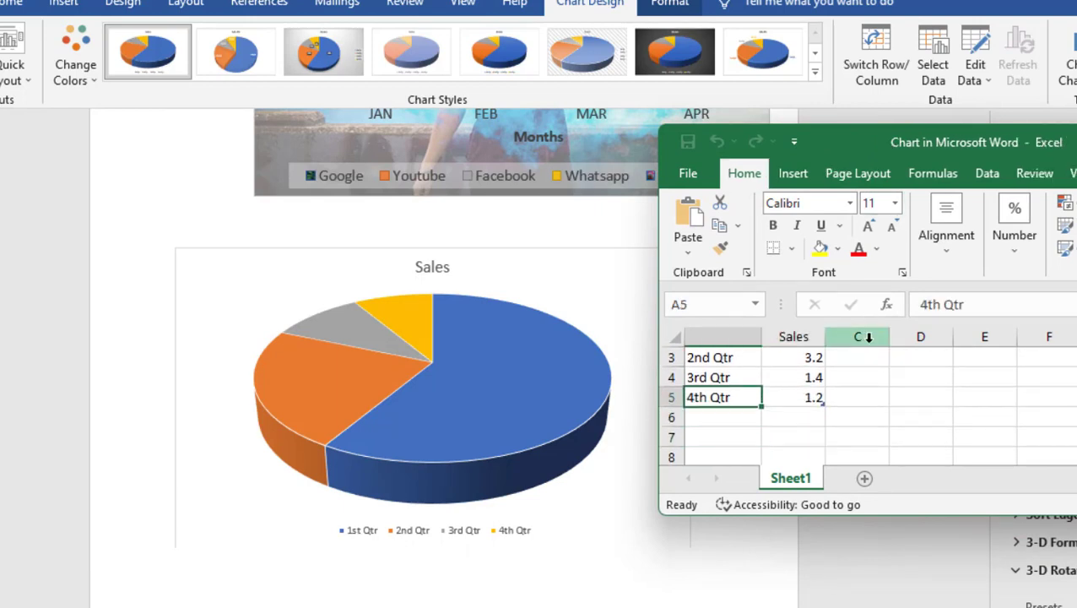
pyautogui.press('Down')
pyautogui.press('Up')
pyautogui.press('Right')
pyautogui.press('Right')
pyautogui.press('Left')
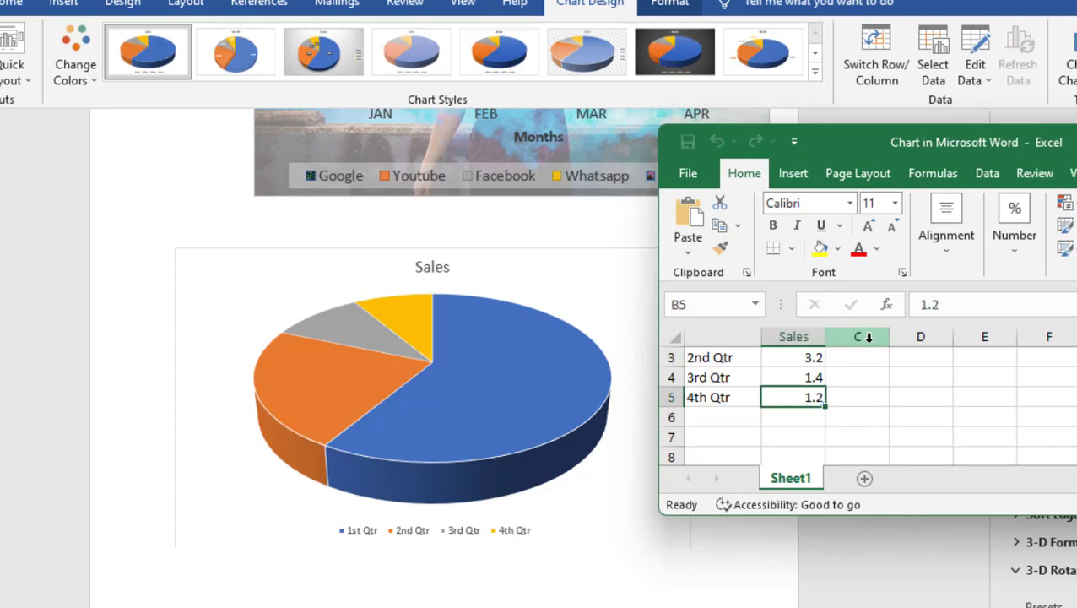
# Step: Set the pie chart's Sales values to 9, 8, 7 and 6 for the 1st to 4th quarters and return to Word
pyautogui.press('Up')
pyautogui.press('Up')
pyautogui.press('Up')
pyautogui.press('Up')
pyautogui.press('Down')
pyautogui.press('Down')
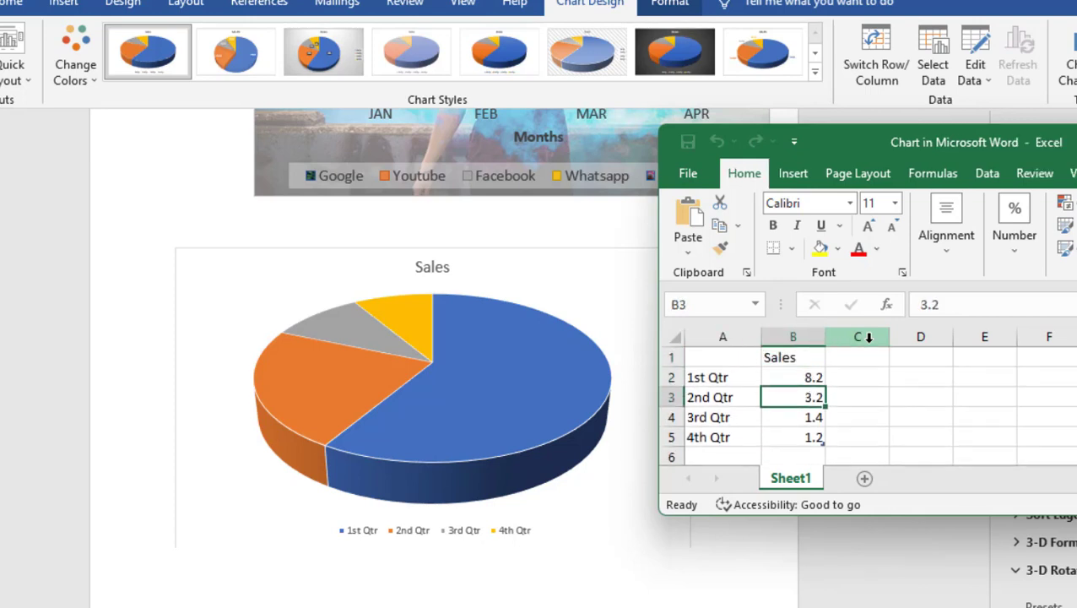
pyautogui.press('Up')
pyautogui.write('9')
pyautogui.press('Return')
pyautogui.write('8')
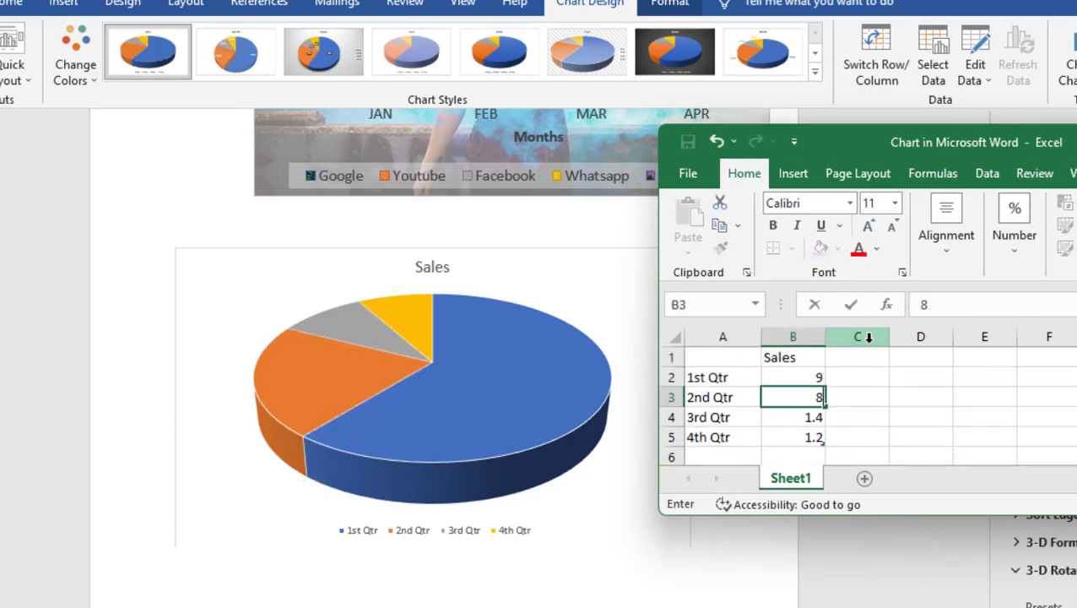
pyautogui.press('Return')
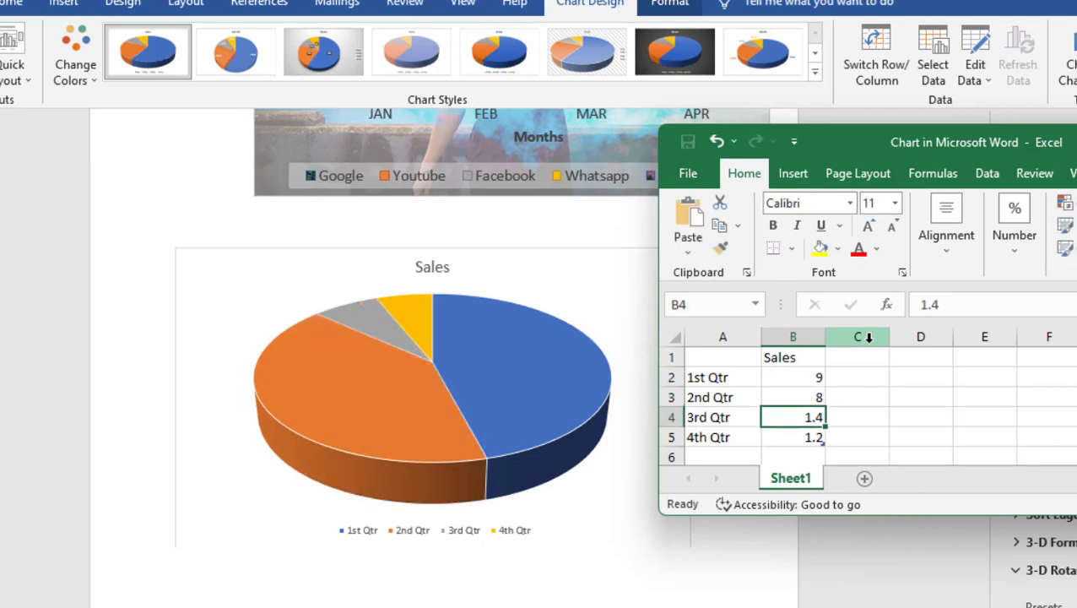
pyautogui.write('7')
pyautogui.press('Return')
pyautogui.write(']')
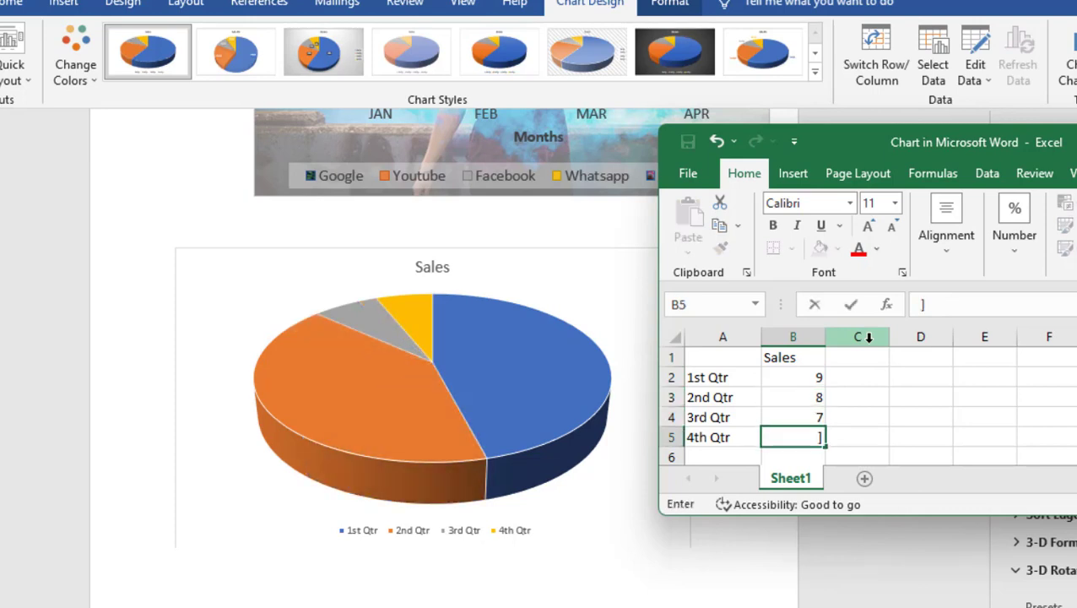
pyautogui.write('6')
pyautogui.press('Return')
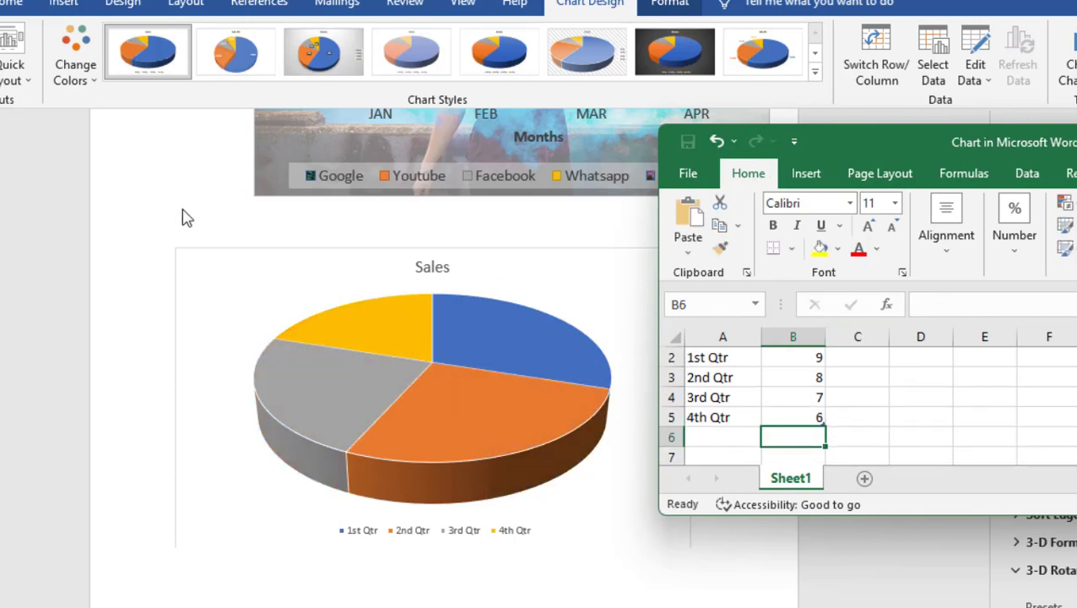
pyautogui.click(437, 281)
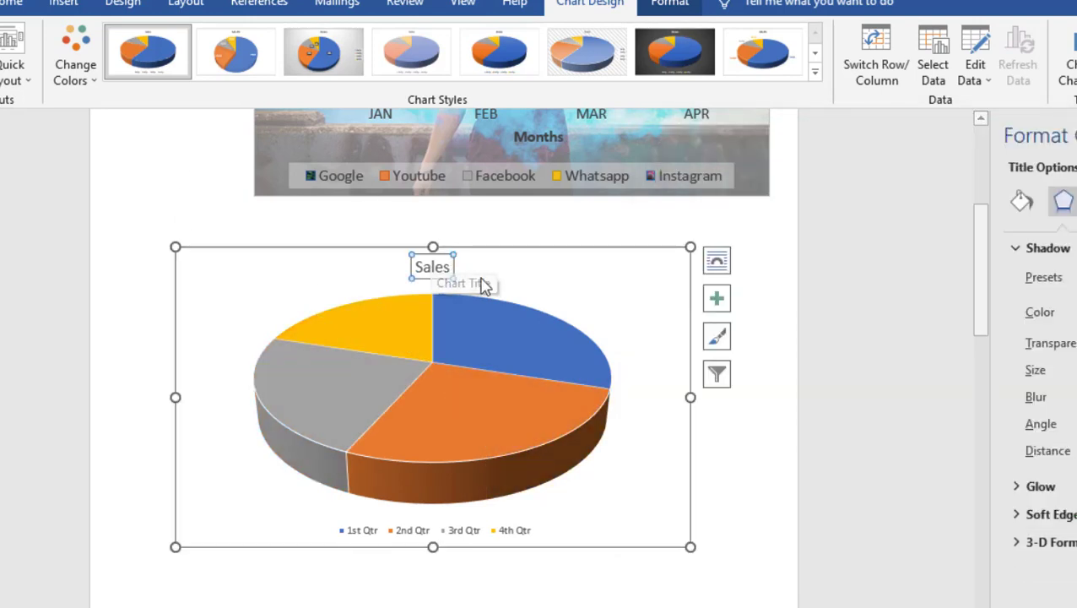
pyautogui.click(438, 268)
pyautogui.click(532, 460)
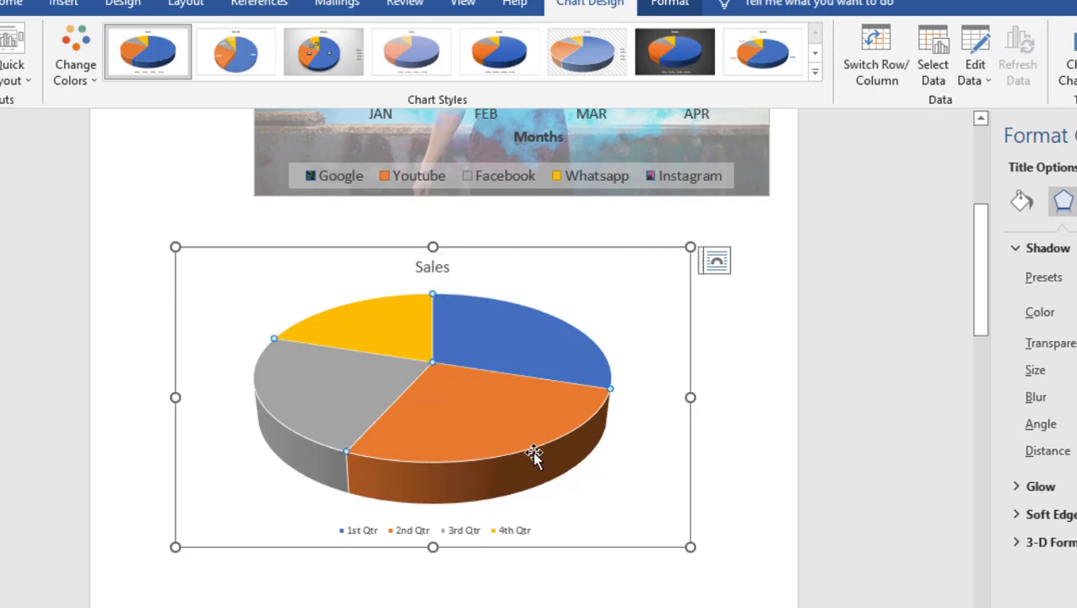
pyautogui.click(752, 389)
# Step: Add data labels to the pie chart and position them at Outside End
pyautogui.click(508, 353)
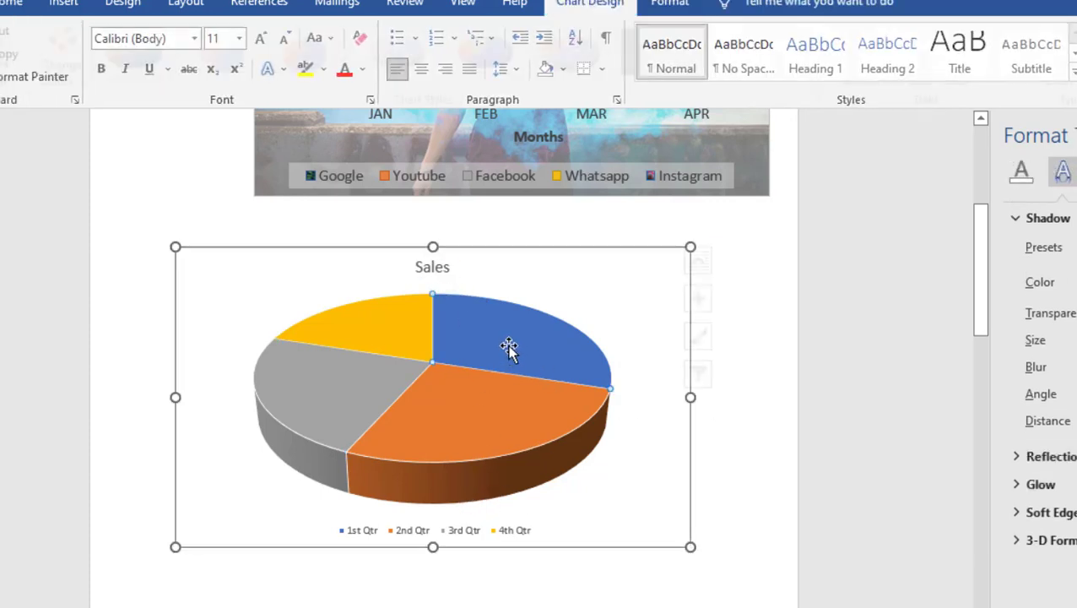
pyautogui.click(717, 299)
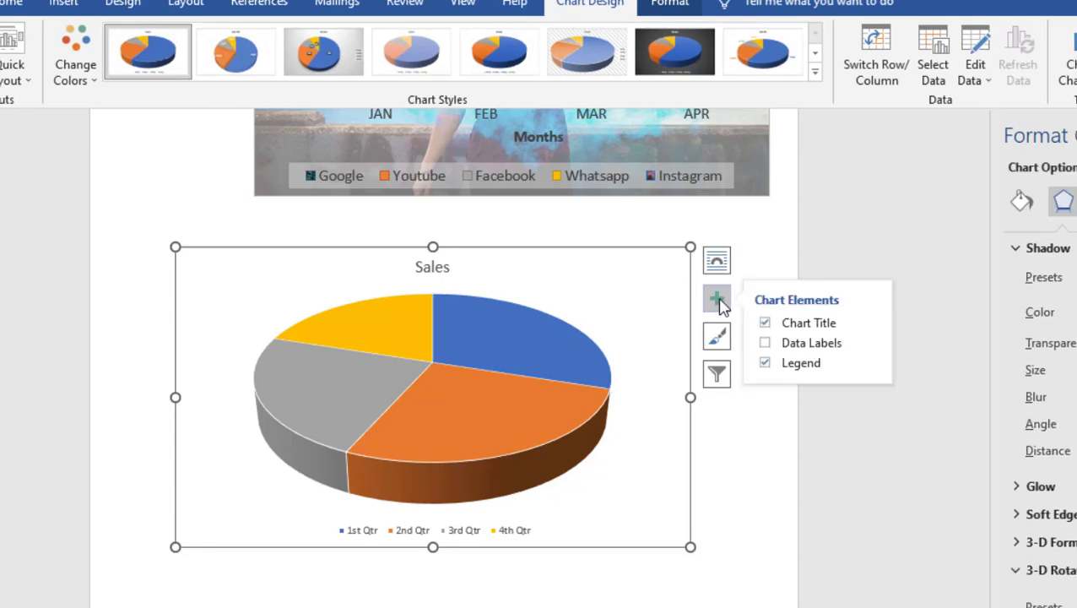
pyautogui.click(764, 343)
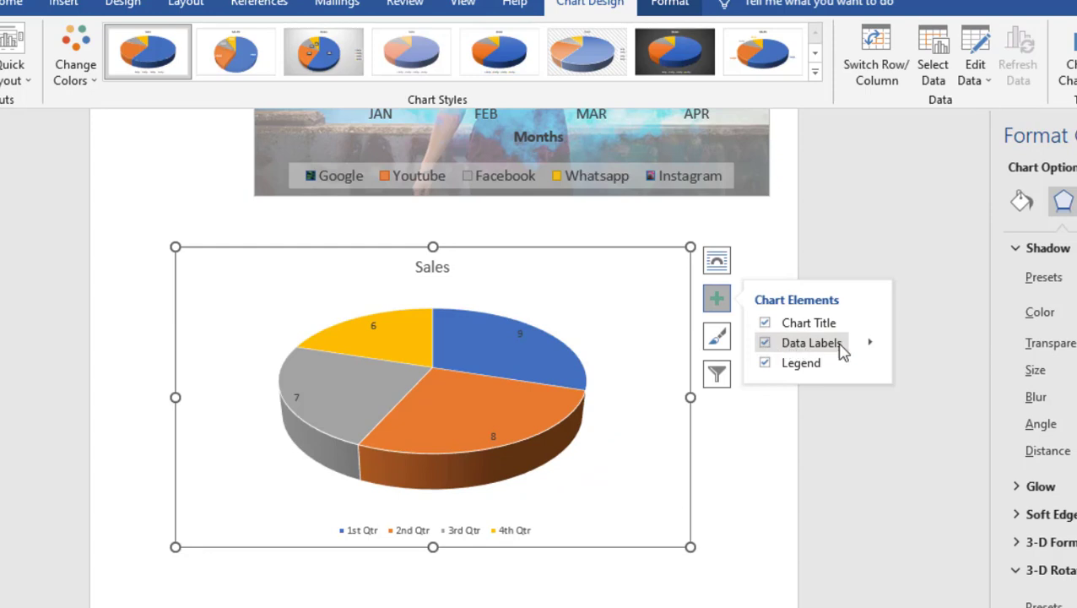
pyautogui.click(869, 342)
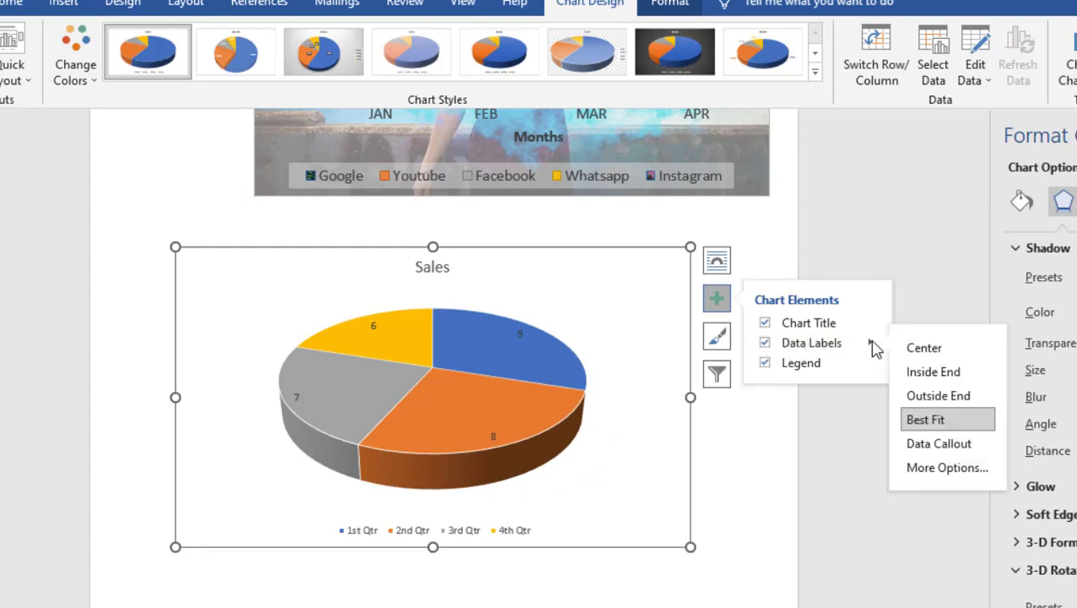
pyautogui.click(937, 373)
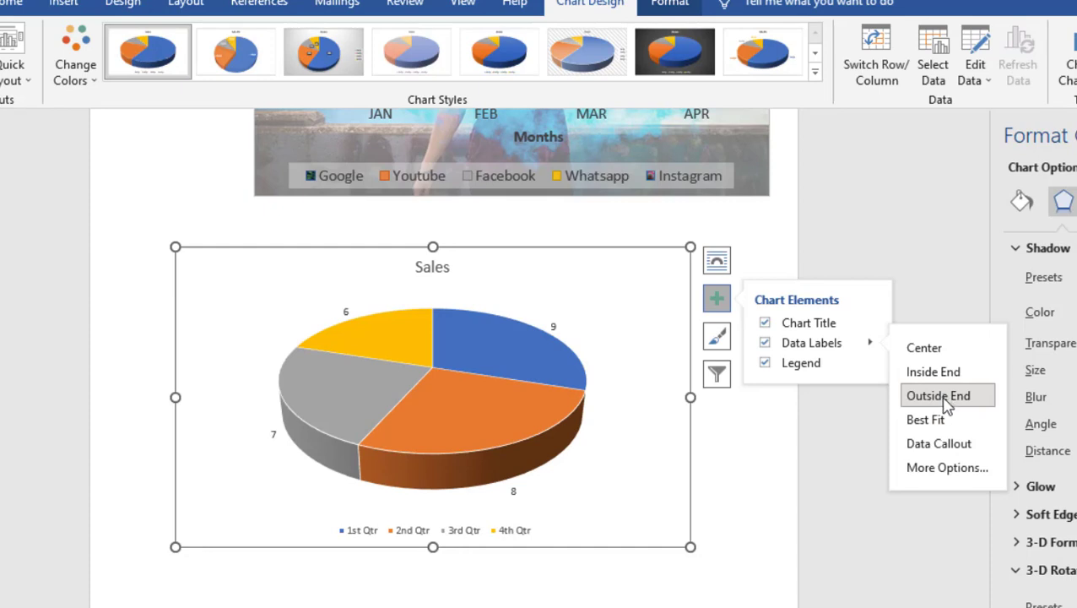
pyautogui.click(944, 404)
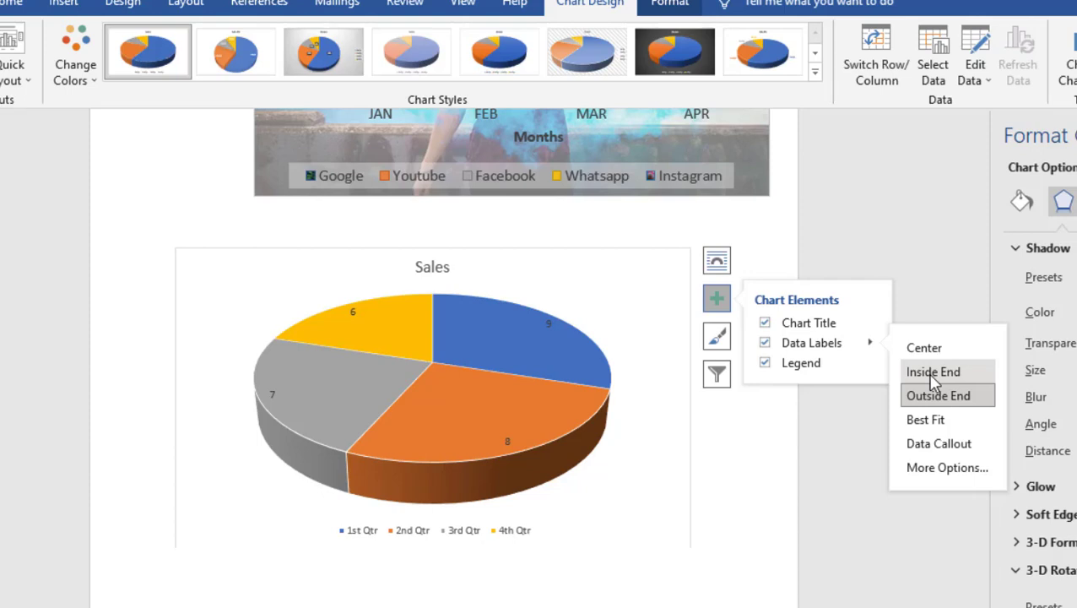
pyautogui.click(941, 397)
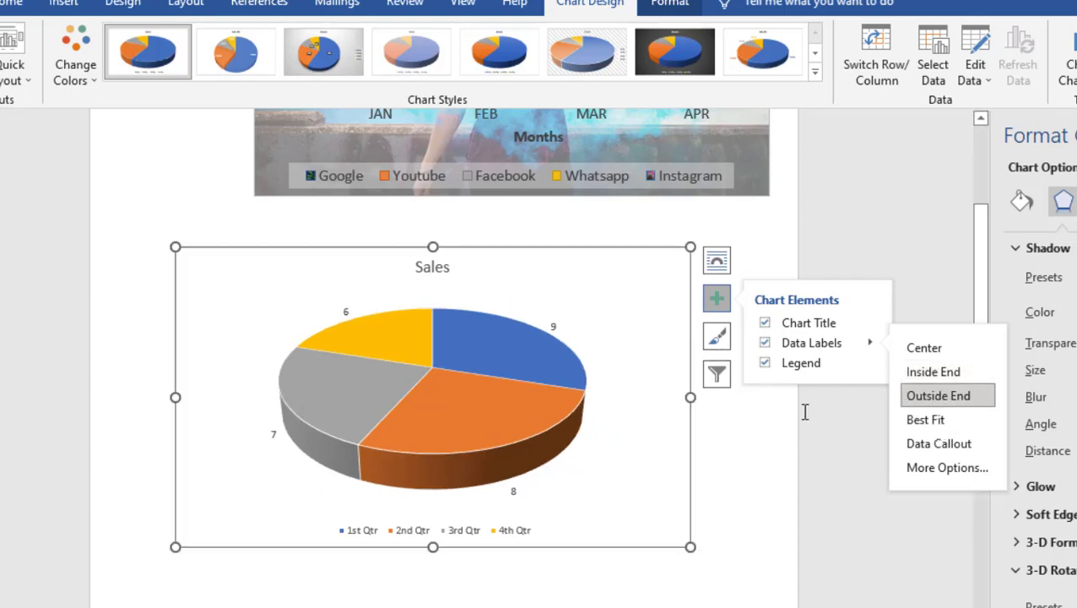
pyautogui.click(769, 423)
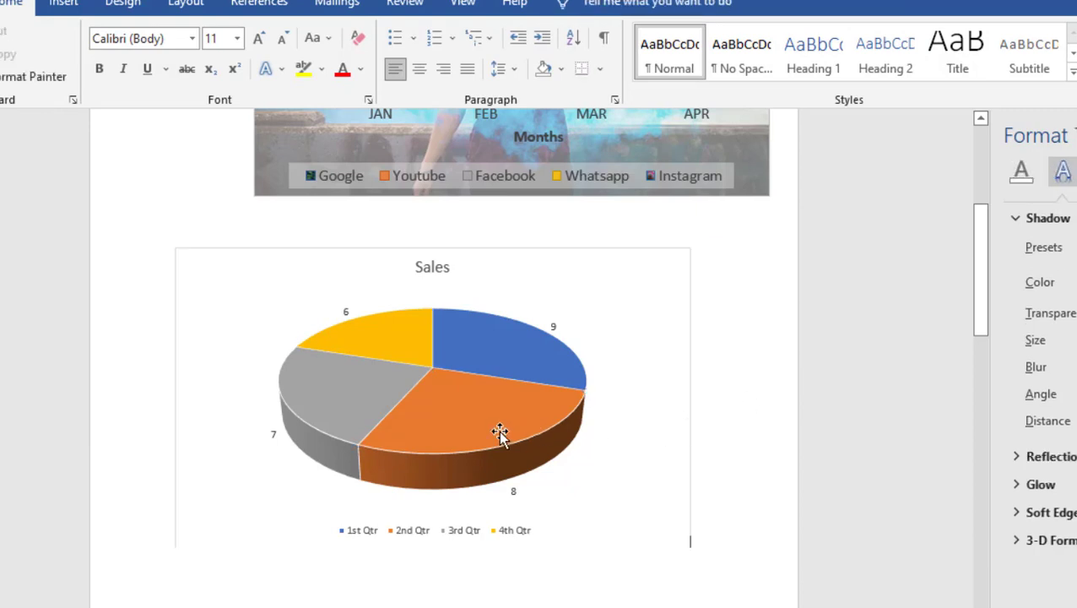
# Step: Copy the grey wavy-line picture from the page below and paste it as the fill of the 4th Qtr slice
pyautogui.click(500, 432)
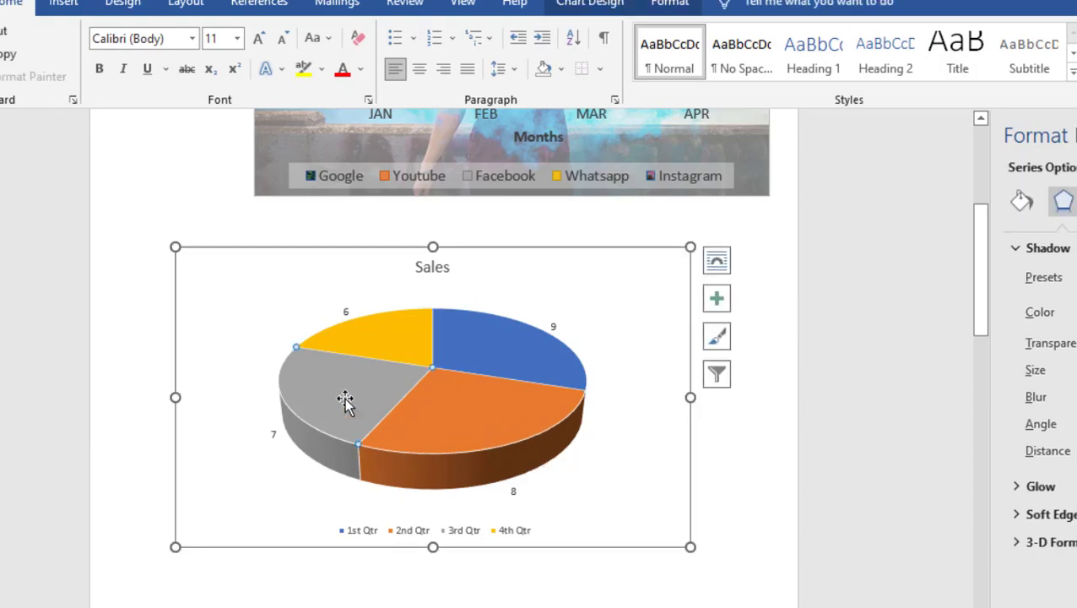
pyautogui.scroll(-15, 348, 397)
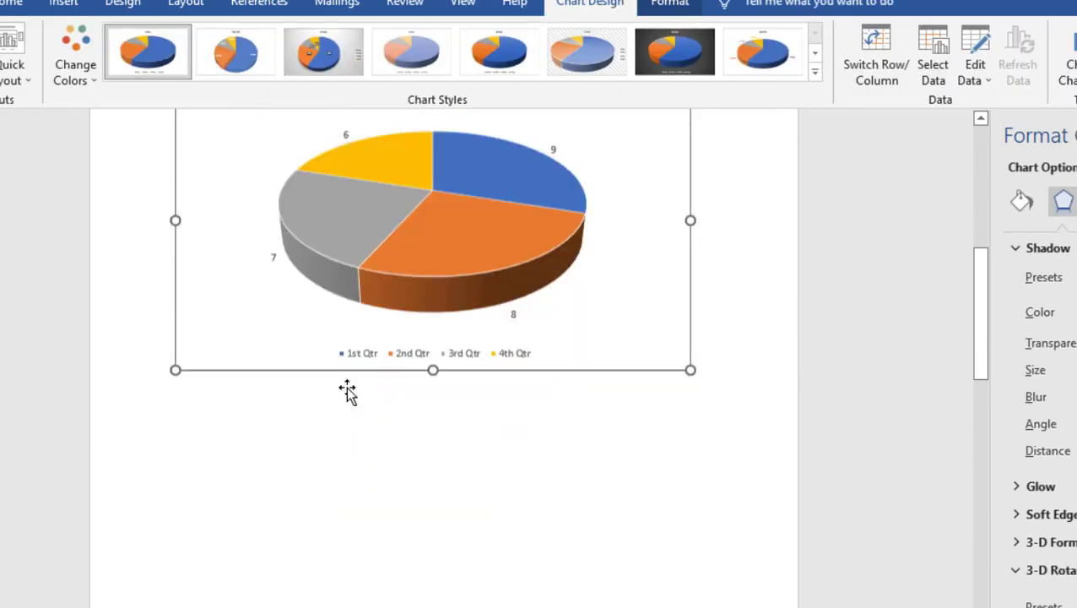
pyautogui.click(361, 314)
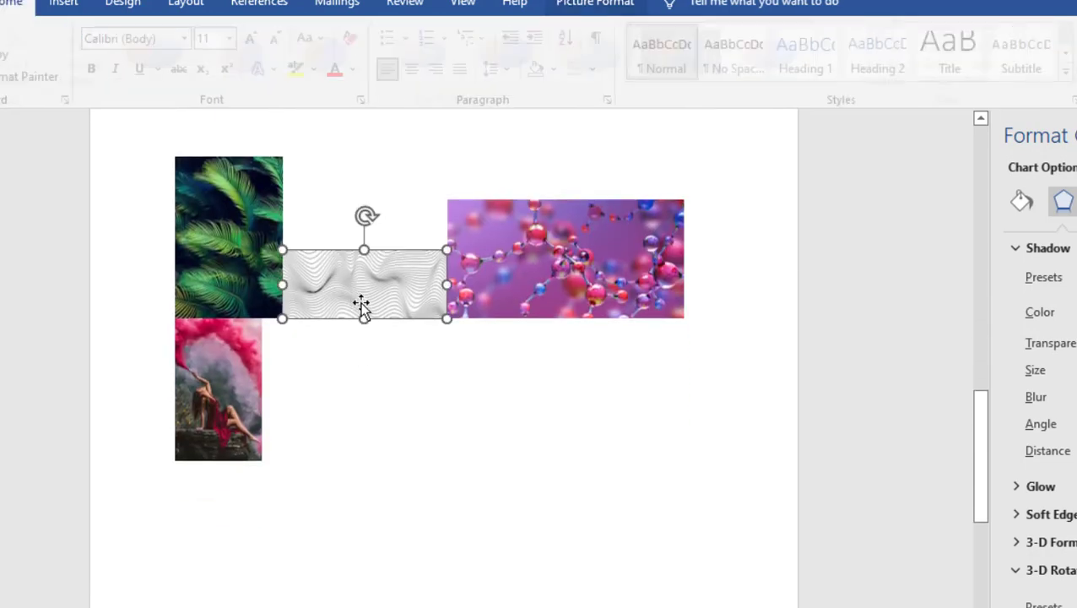
pyautogui.scroll(10, 410, 377)
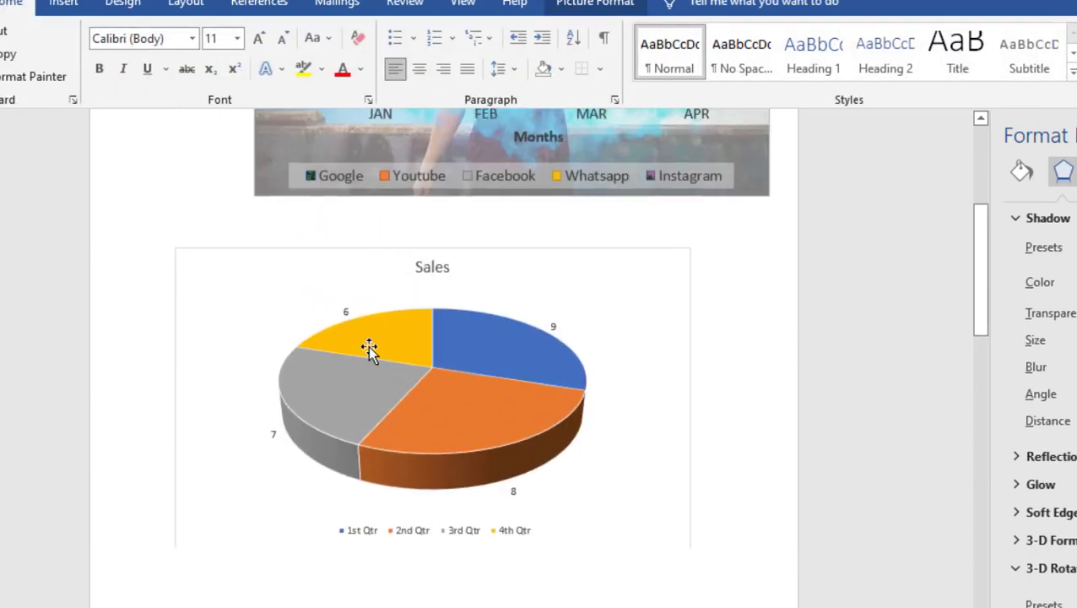
pyautogui.click(380, 344)
pyautogui.click(384, 340)
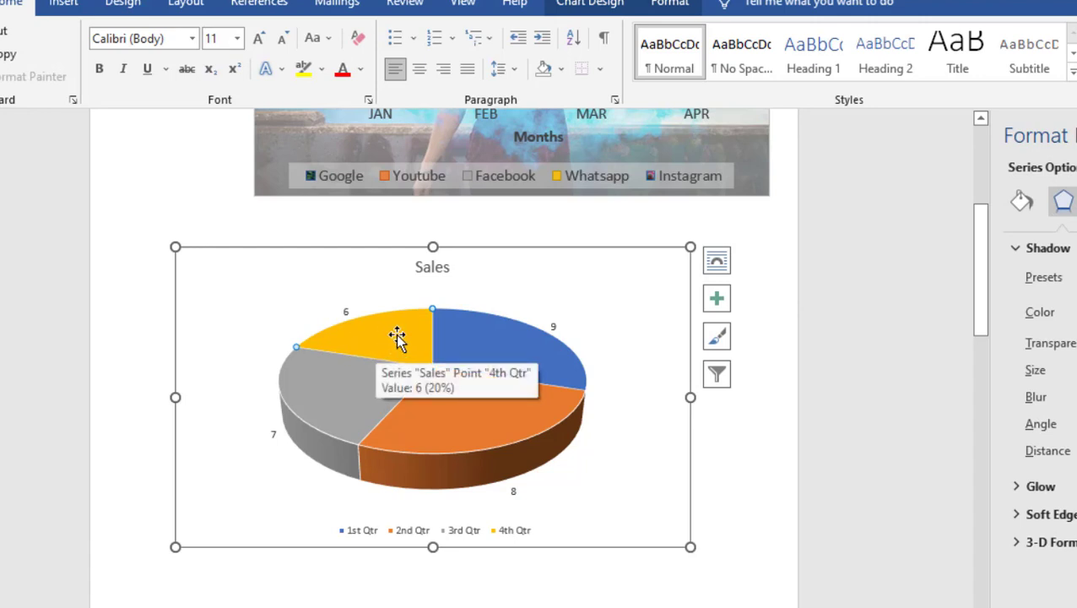
pyautogui.hotkey('ctrl', 'v')
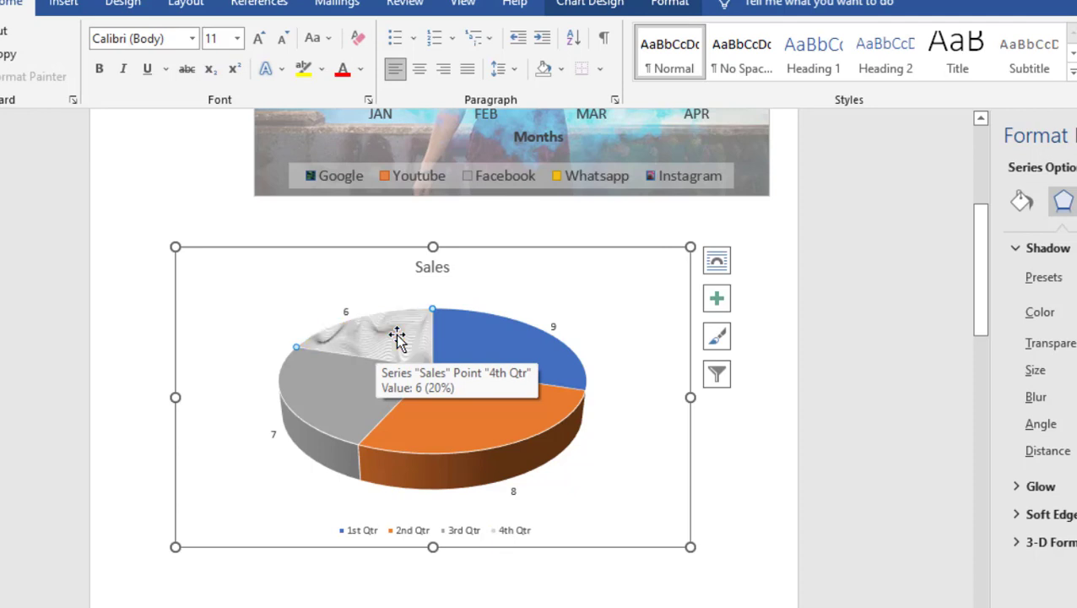
# Step: Copy the purple molecule picture from the page below and paste it as the fill of the 3rd Qtr slice
pyautogui.scroll(-5, 501, 363)
pyautogui.scroll(-5, 500, 358)
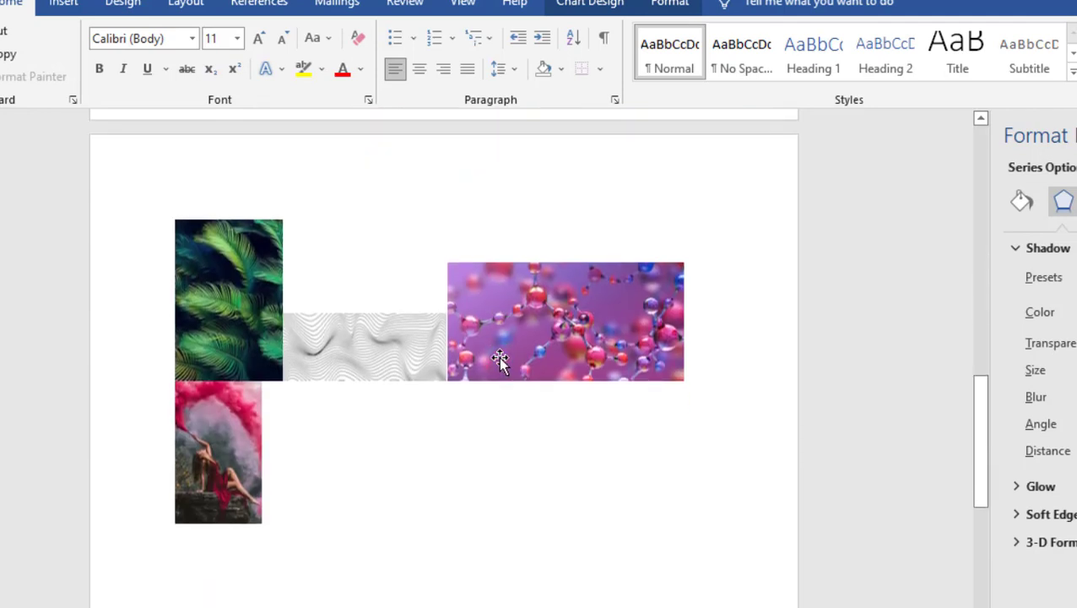
pyautogui.click(565, 319)
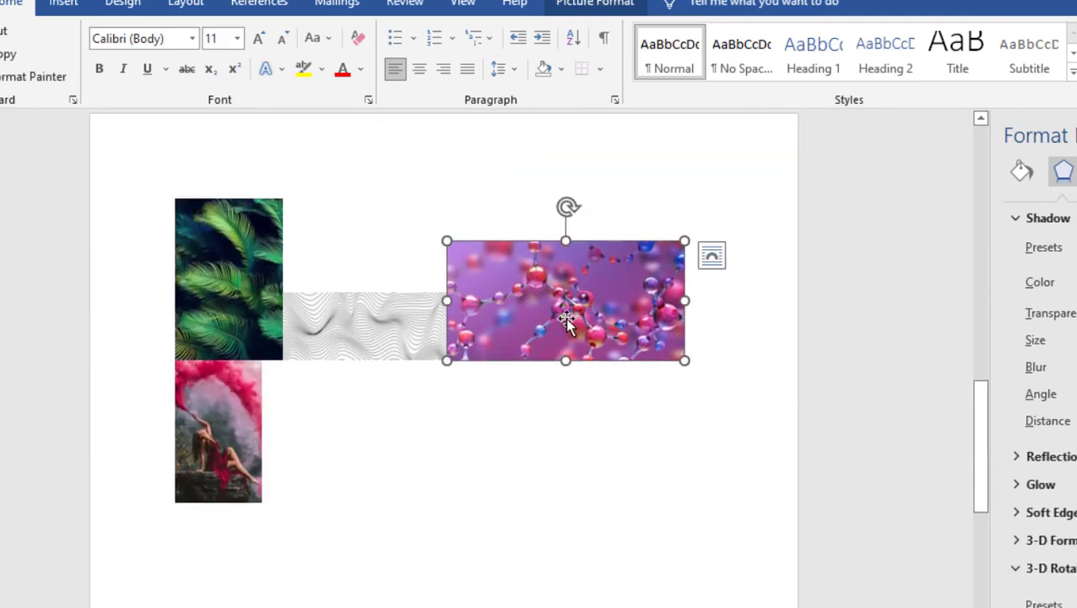
pyautogui.click(586, 454)
pyautogui.scroll(5, 588, 456)
pyautogui.scroll(10, 588, 456)
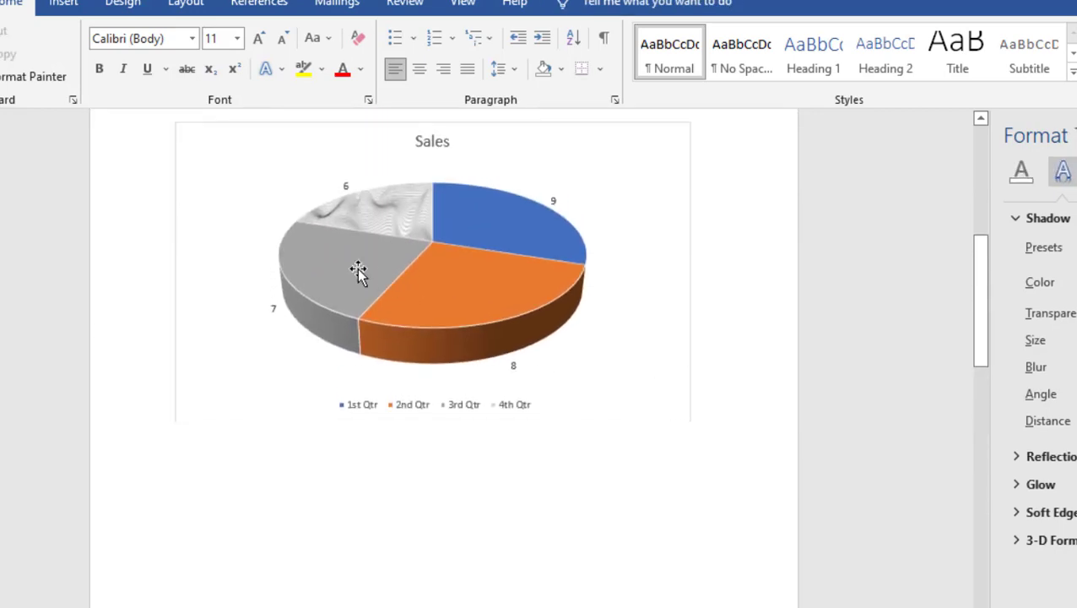
pyautogui.click(340, 264)
pyautogui.click(339, 260)
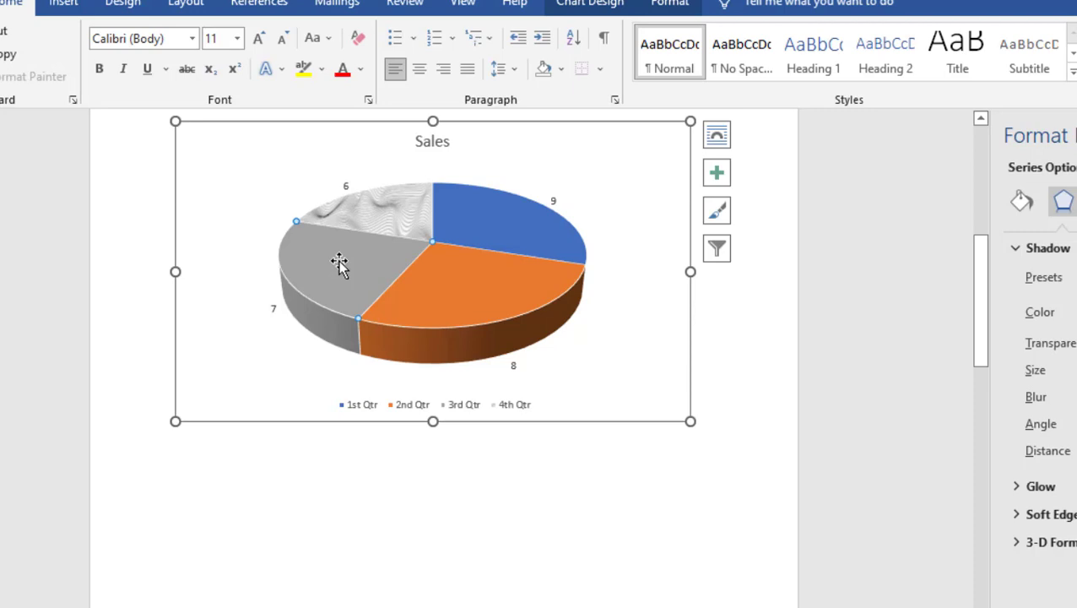
pyautogui.hotkey('ctrl', 'v')
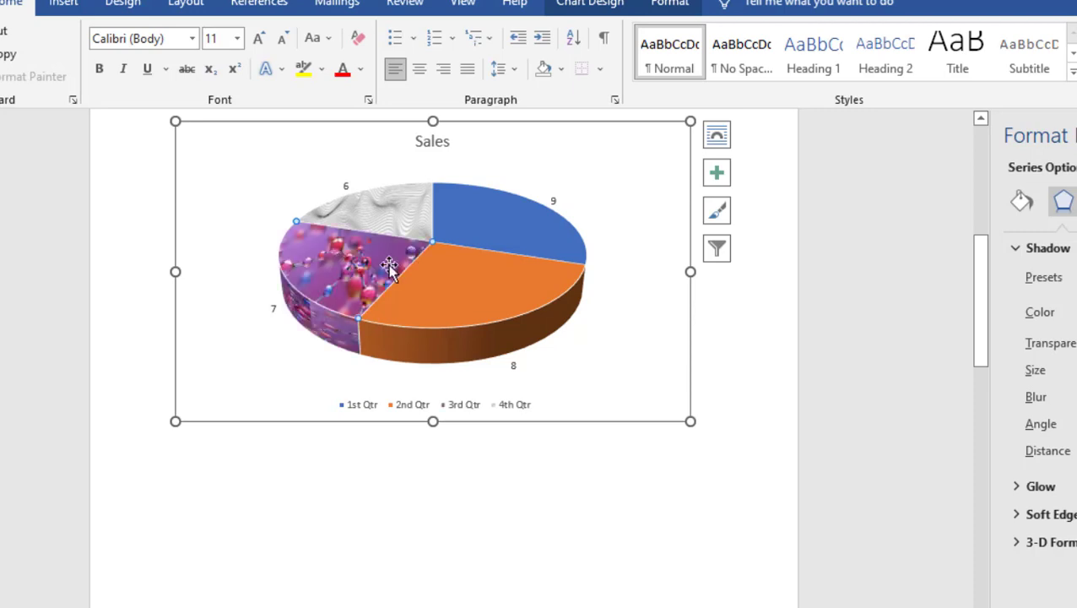
pyautogui.click(555, 494)
# Step: Format all text in the pie chart as bold Tahoma at size 13
pyautogui.scroll(2, 644, 372)
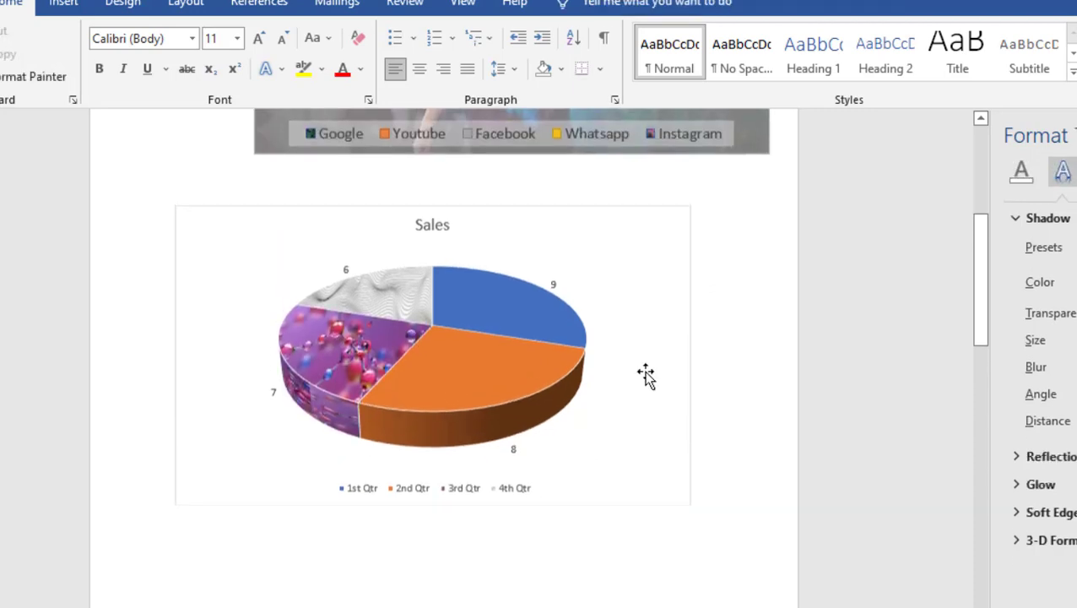
pyautogui.click(679, 233)
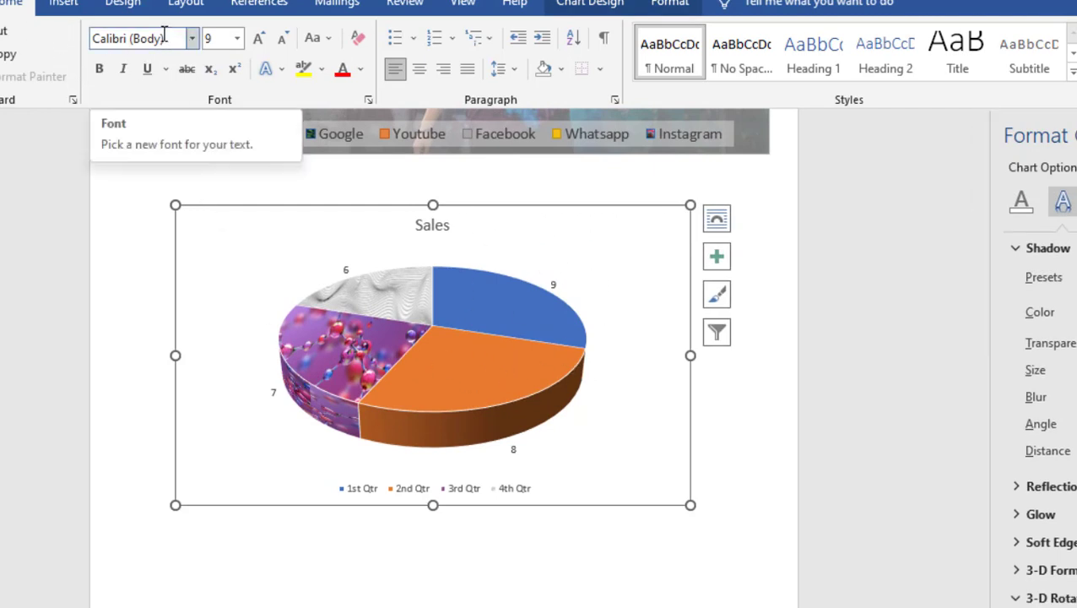
pyautogui.click(192, 39)
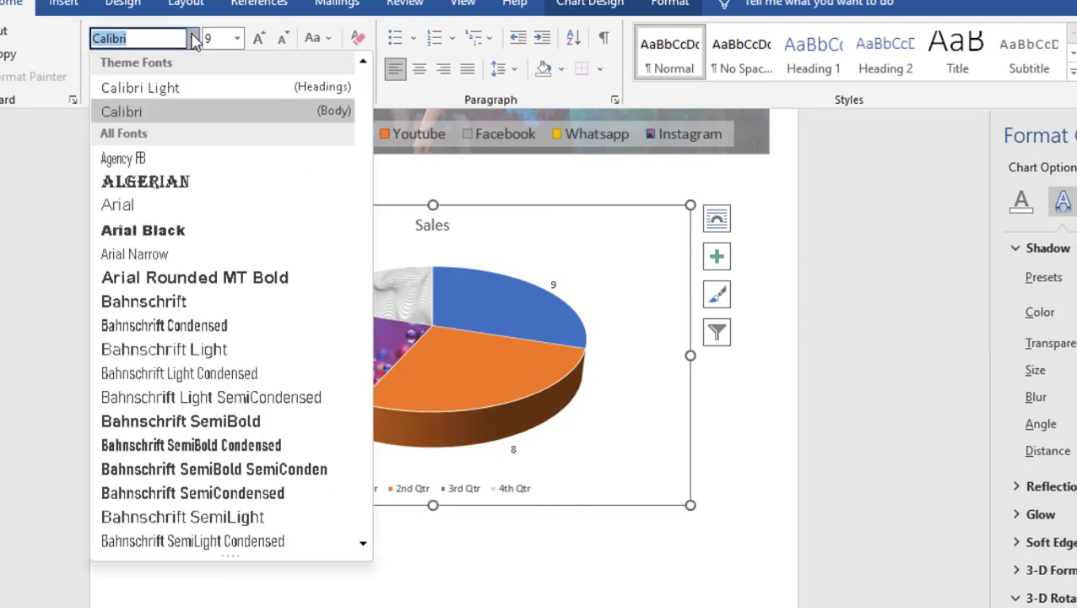
pyautogui.write('Tahoma')
pyautogui.press('Return')
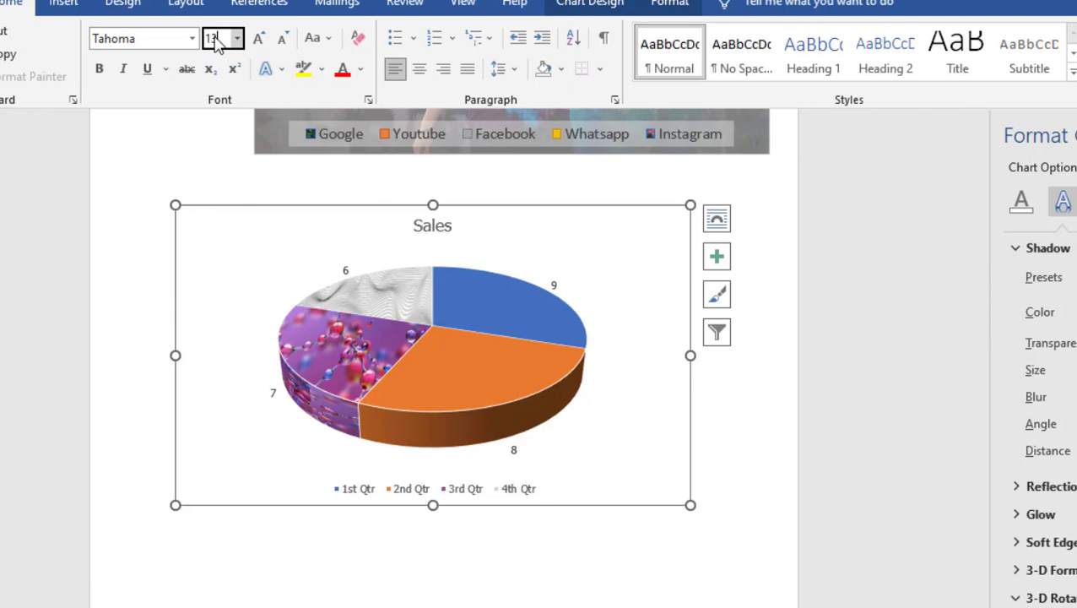
pyautogui.click(218, 42)
pyautogui.write('13')
pyautogui.press('Return')
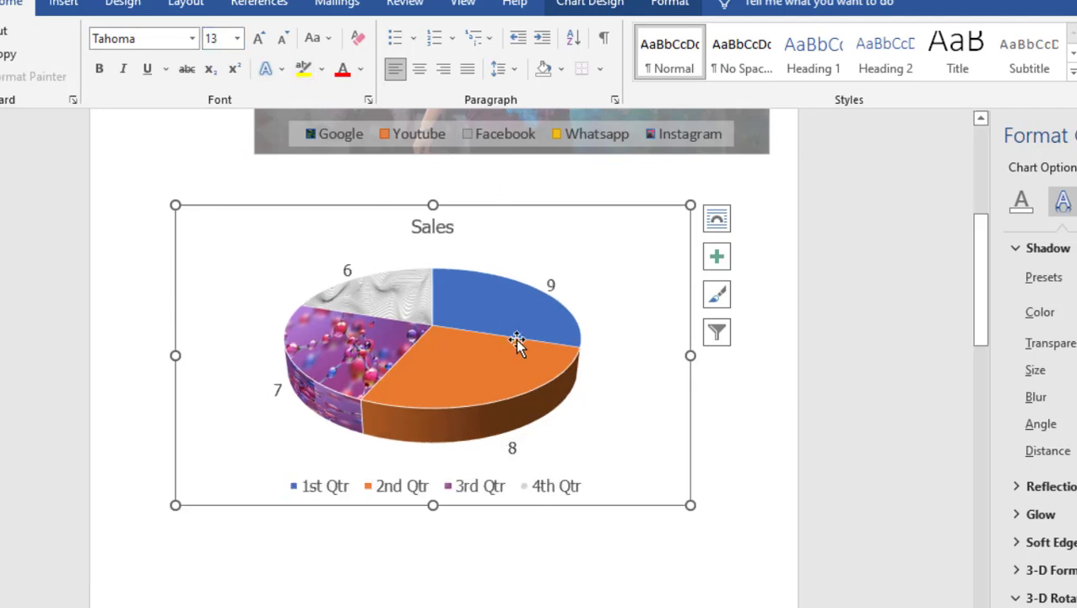
pyautogui.hotkey('ctrl', 'b')
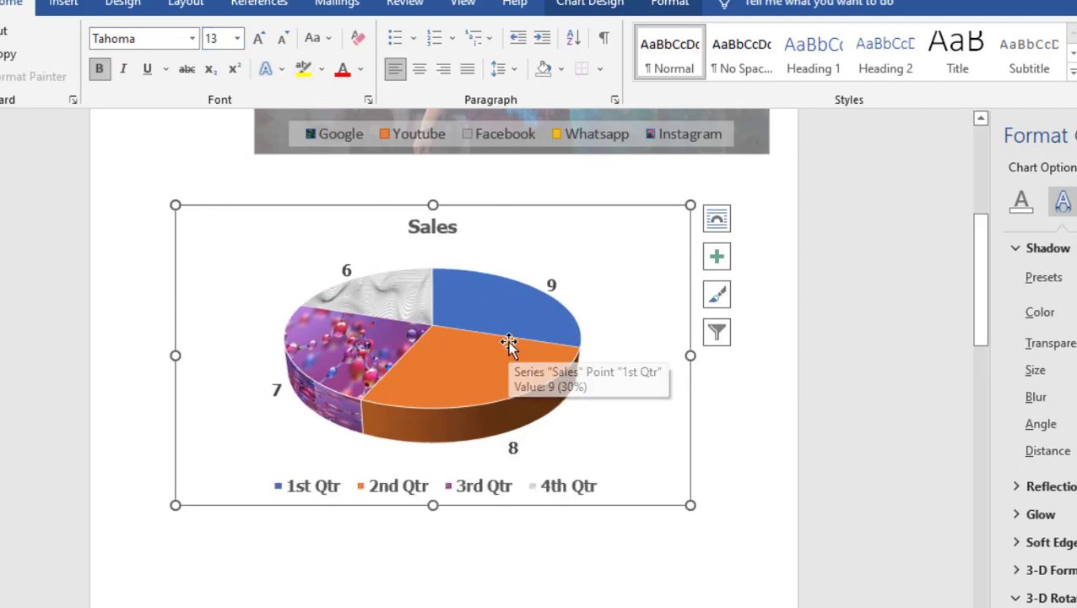
# Step: Try several pattern fills, including diagonal stripes and white dots on black, as the pie chart area's background
pyautogui.click(716, 259)
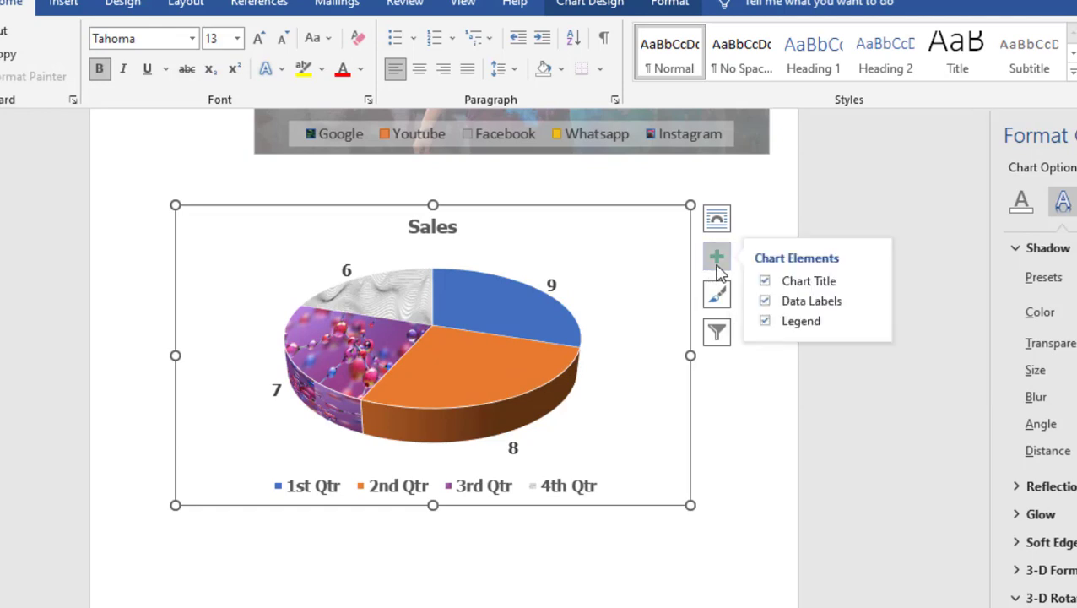
pyautogui.click(610, 208)
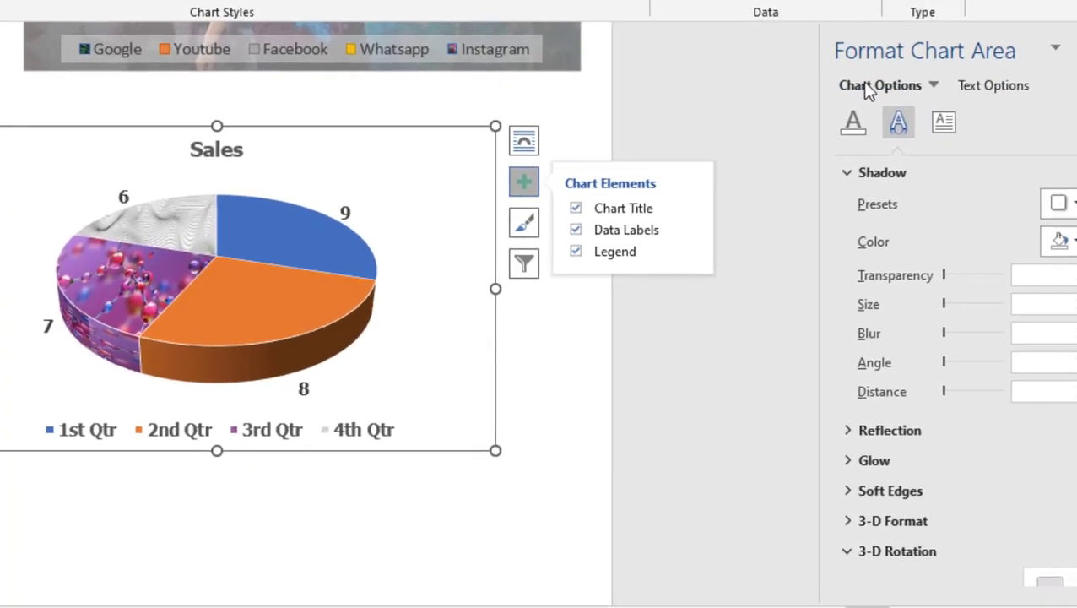
pyautogui.click(869, 88)
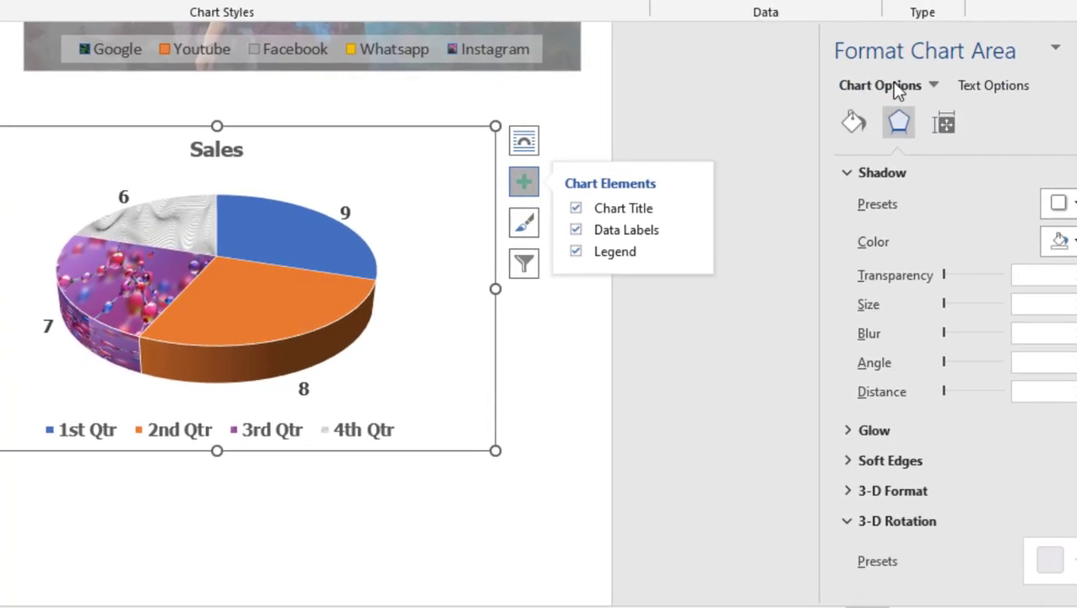
pyautogui.click(852, 123)
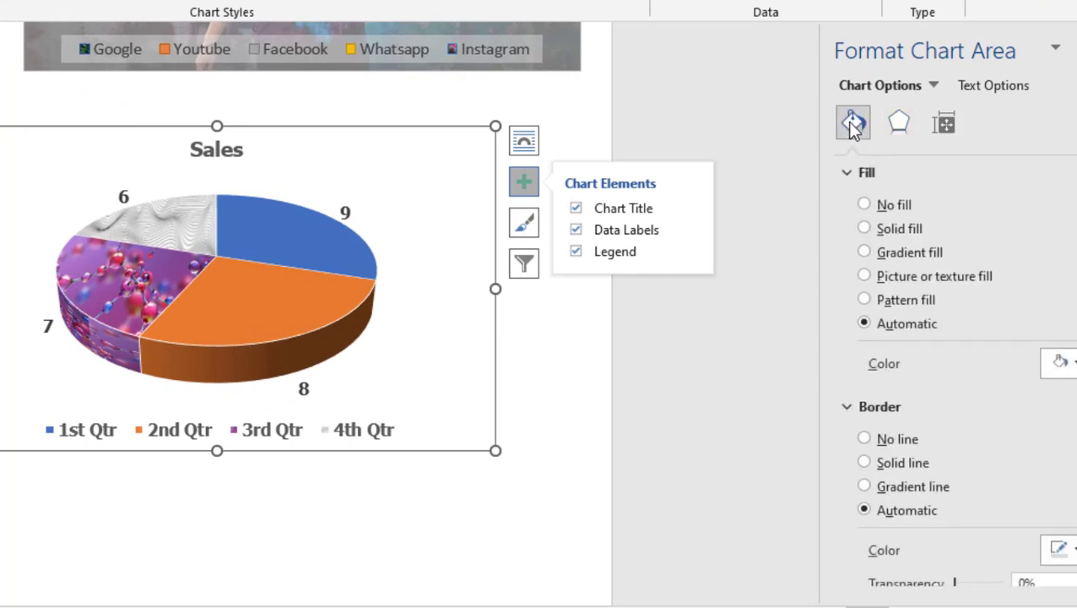
pyautogui.click(894, 300)
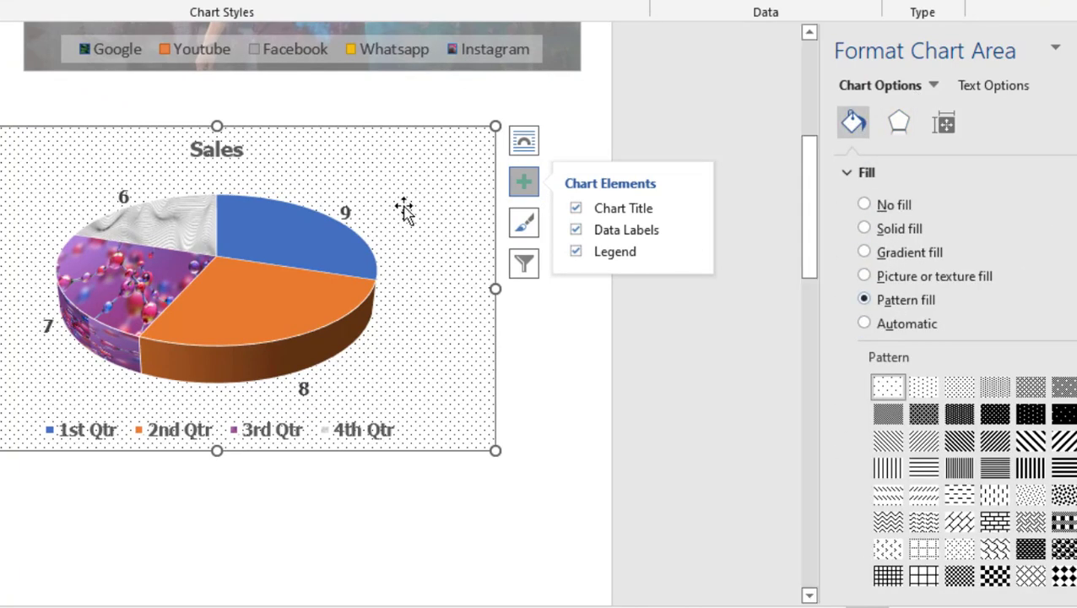
pyautogui.click(960, 442)
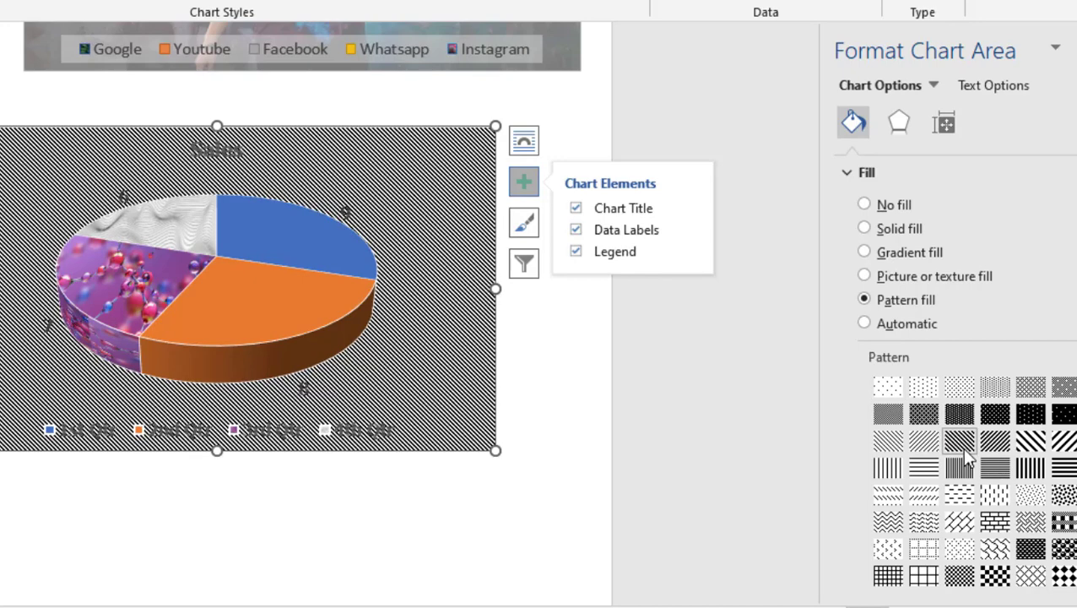
pyautogui.click(1030, 413)
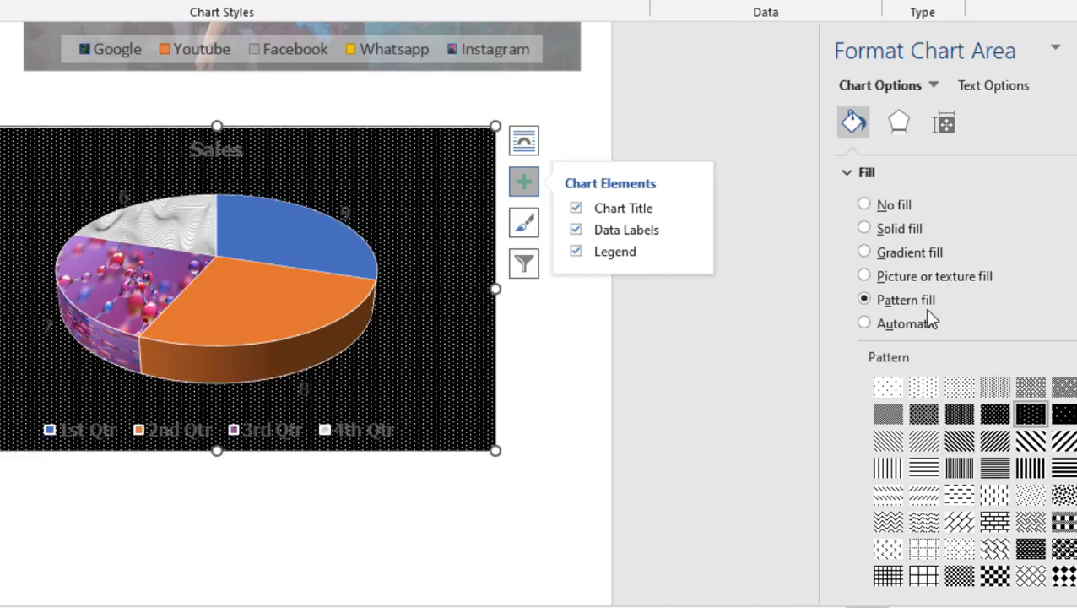
# Step: Fill the pie chart area's background with a solid light green theme color
pyautogui.click(865, 229)
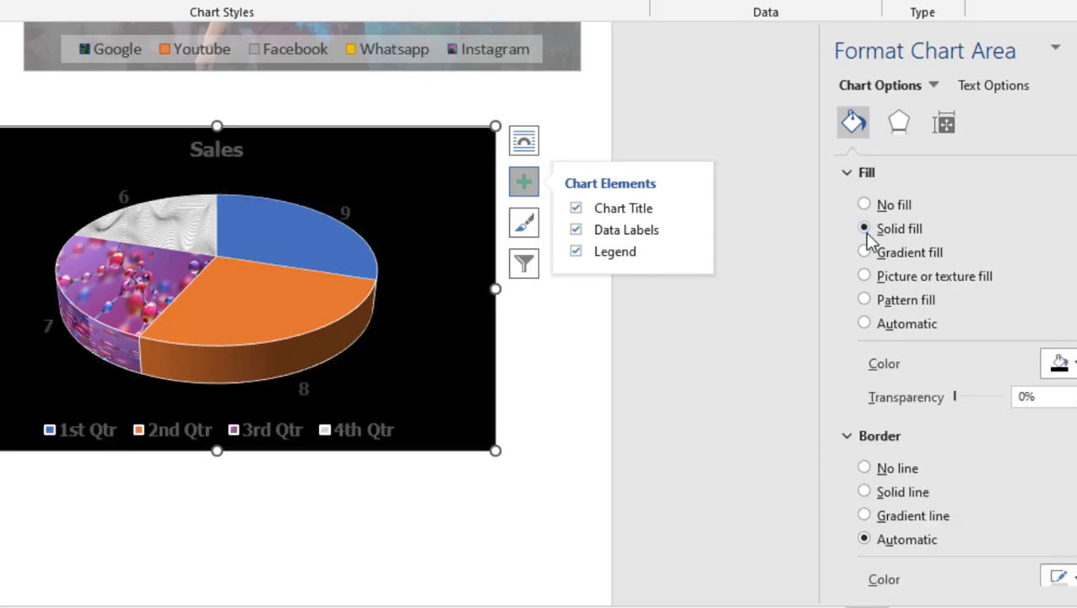
pyautogui.click(1059, 363)
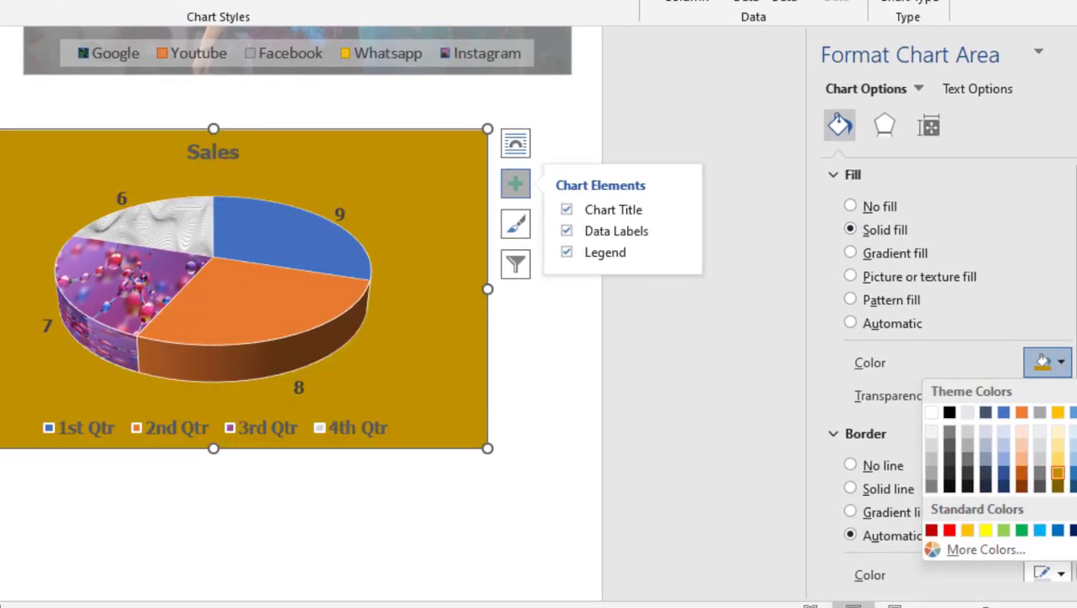
pyautogui.click(1075, 459)
pyautogui.click(350, 518)
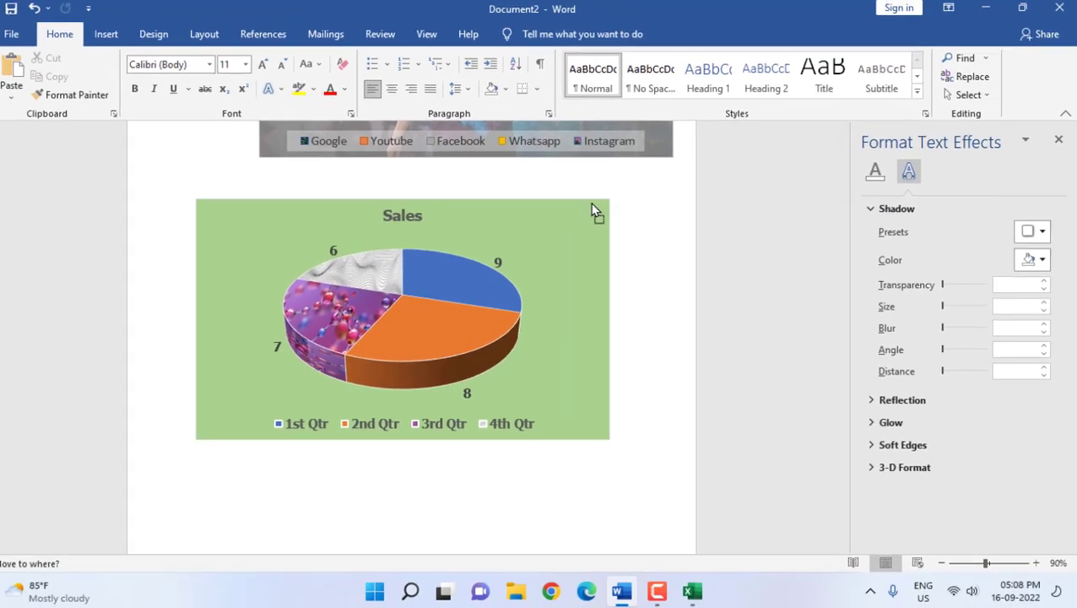
pyautogui.click(594, 209)
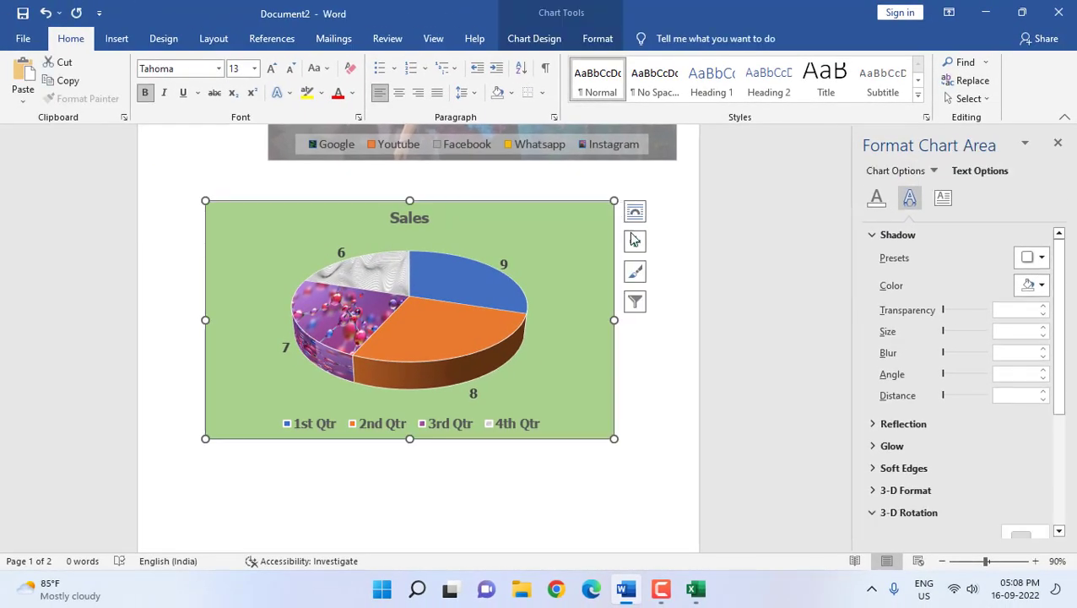
pyautogui.click(655, 393)
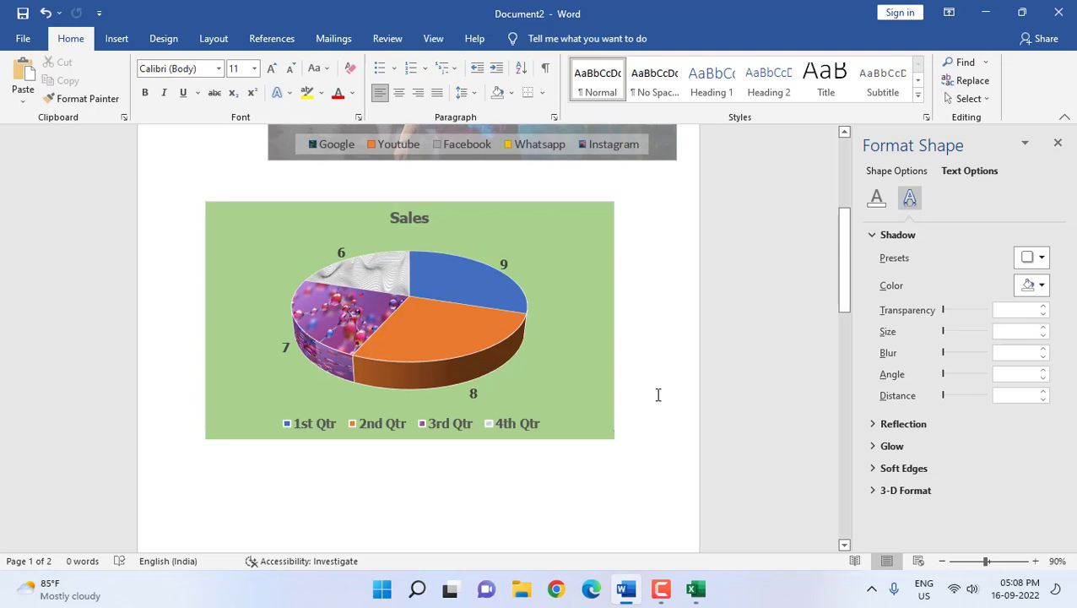
# Step: Resize the pie chart slightly smaller and move it so that it sits roughly centered beneath the column chart
pyautogui.moveTo(292, 346); pyautogui.dragTo(404, 374)
pyautogui.click(373, 361)
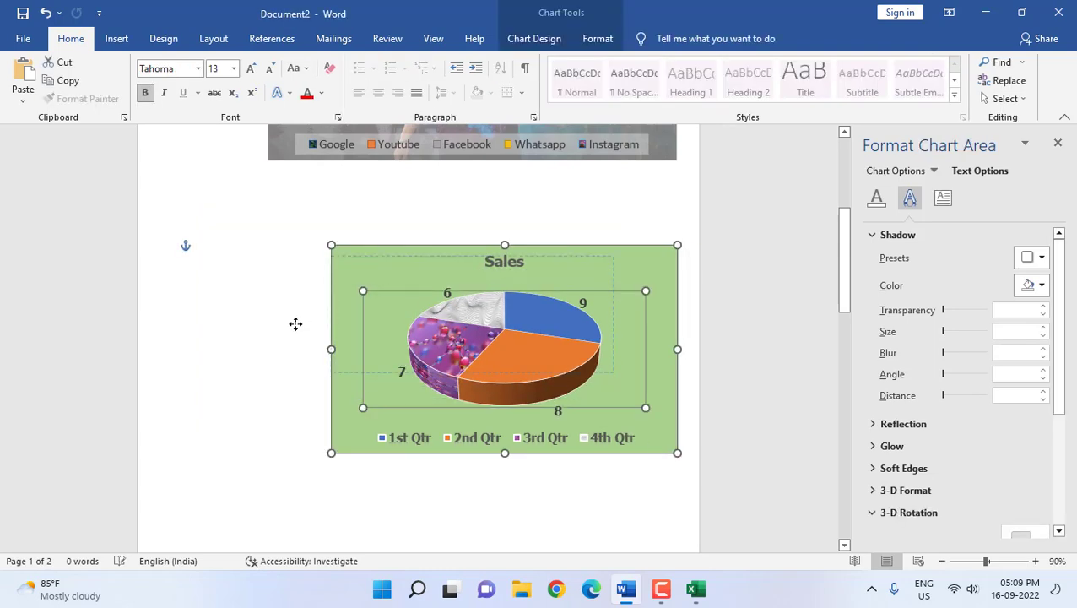
pyautogui.click(364, 223)
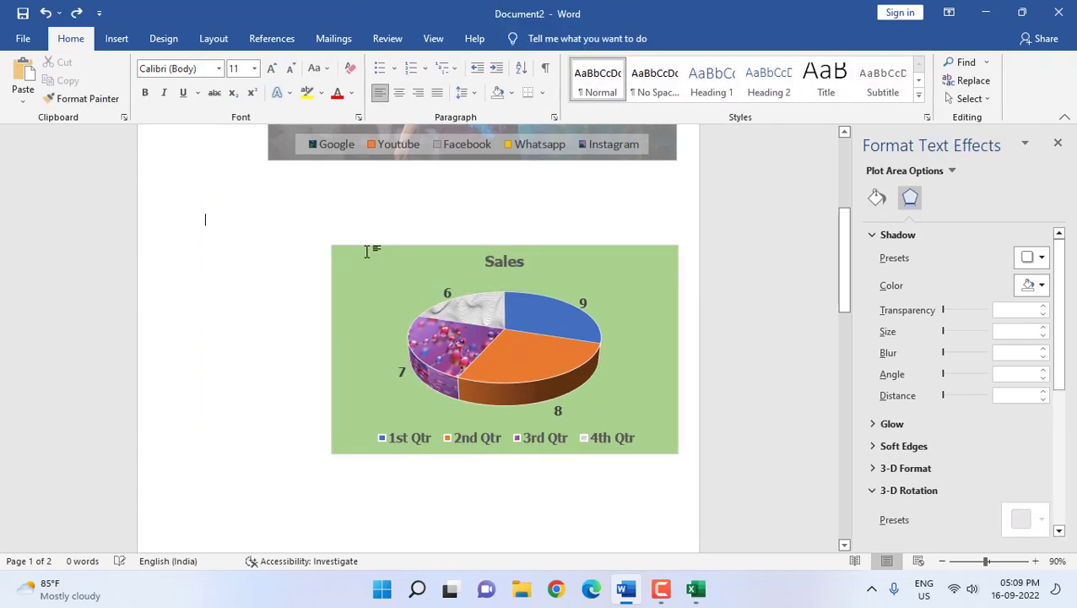
pyautogui.moveTo(368, 249); pyautogui.dragTo(312, 236)
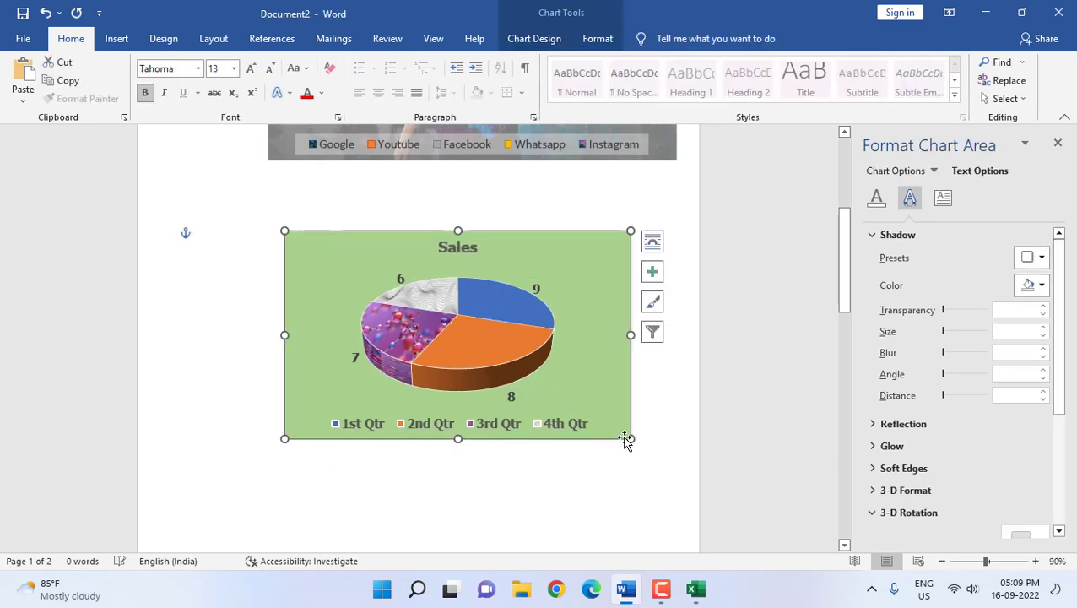
pyautogui.moveTo(635, 443); pyautogui.dragTo(657, 455)
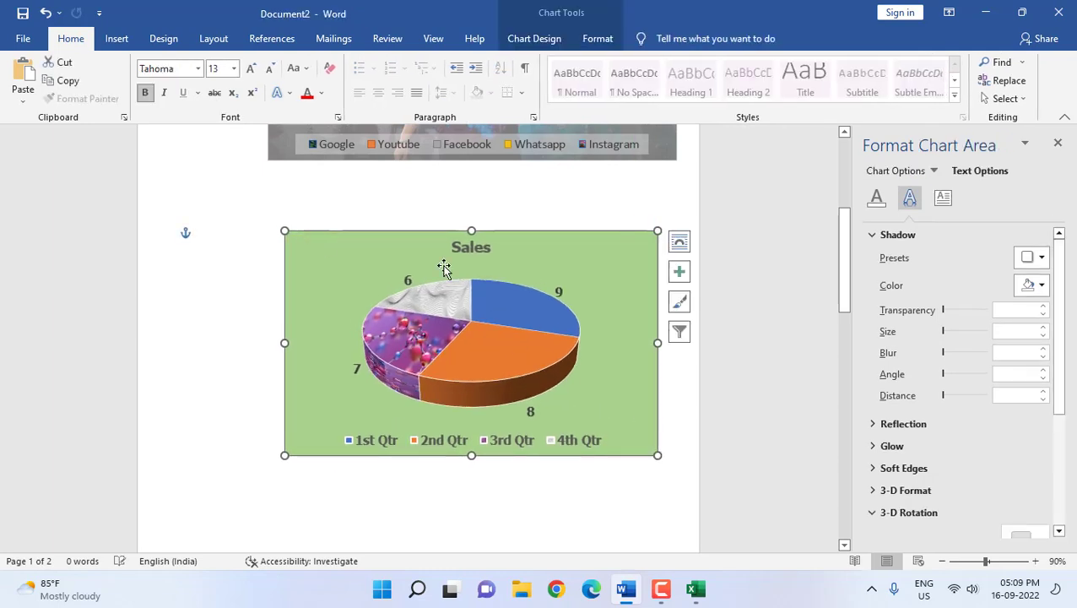
pyautogui.click(385, 206)
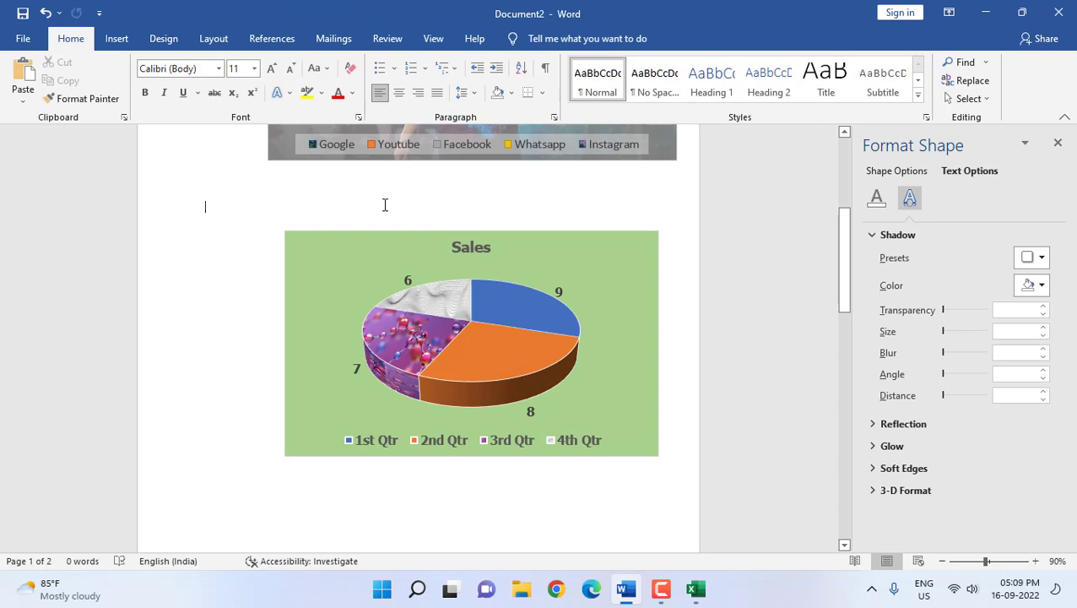